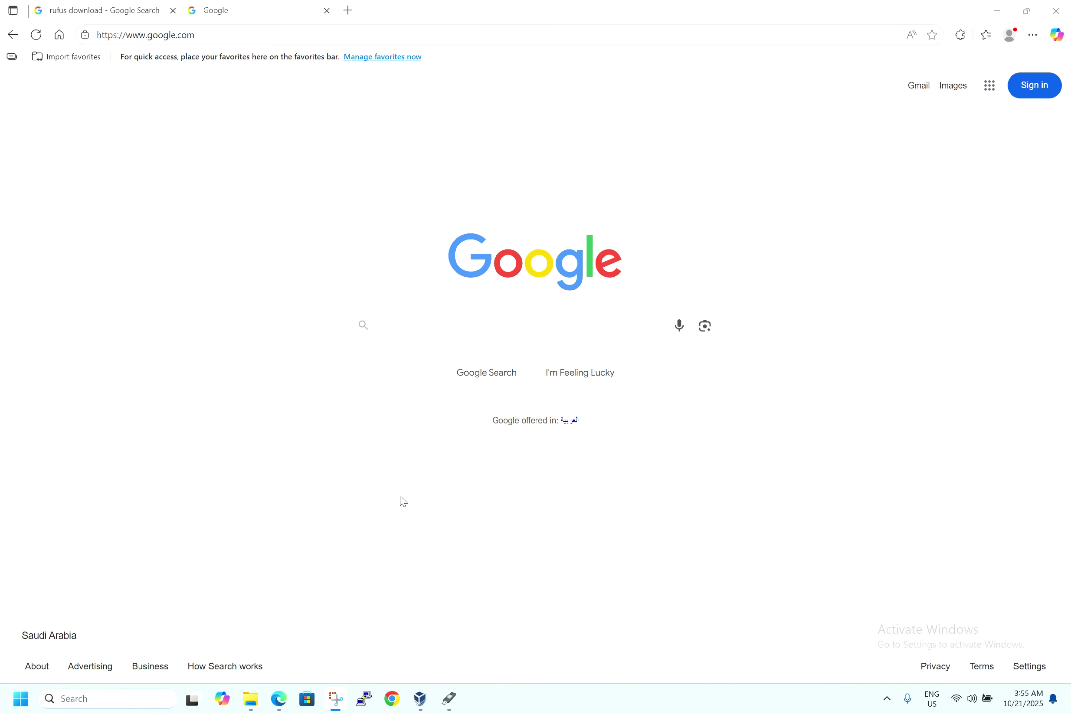
# - Open the official Rufus website rufus.ie from the search results and scroll through it
pyautogui.click(115, 13)
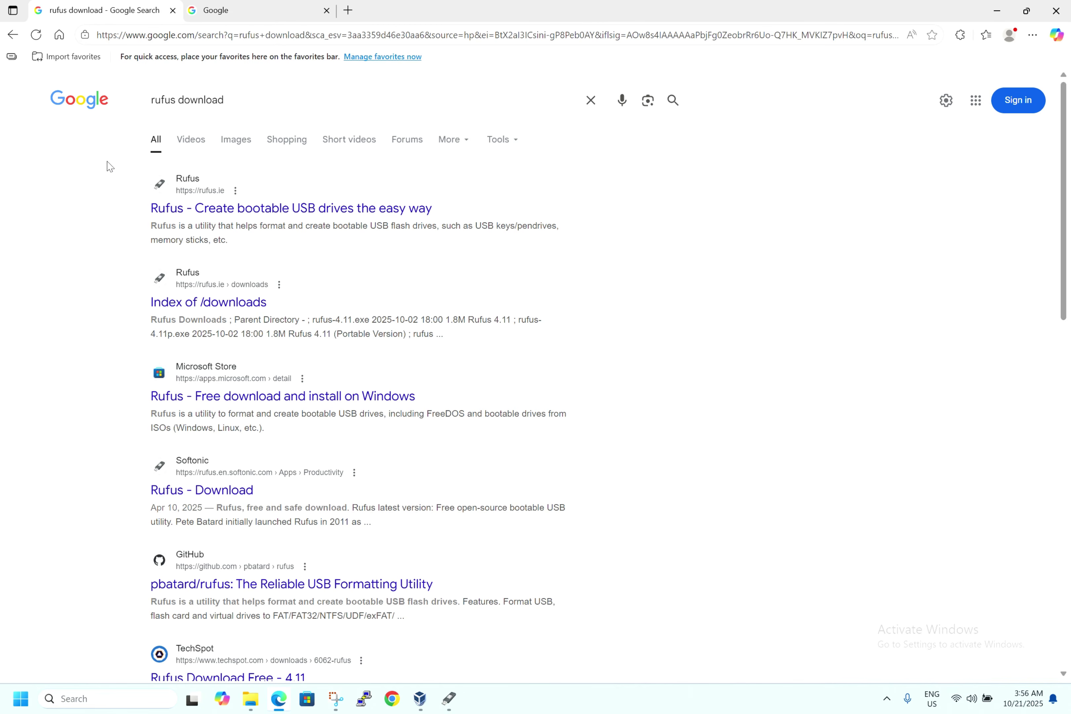
pyautogui.click(241, 210)
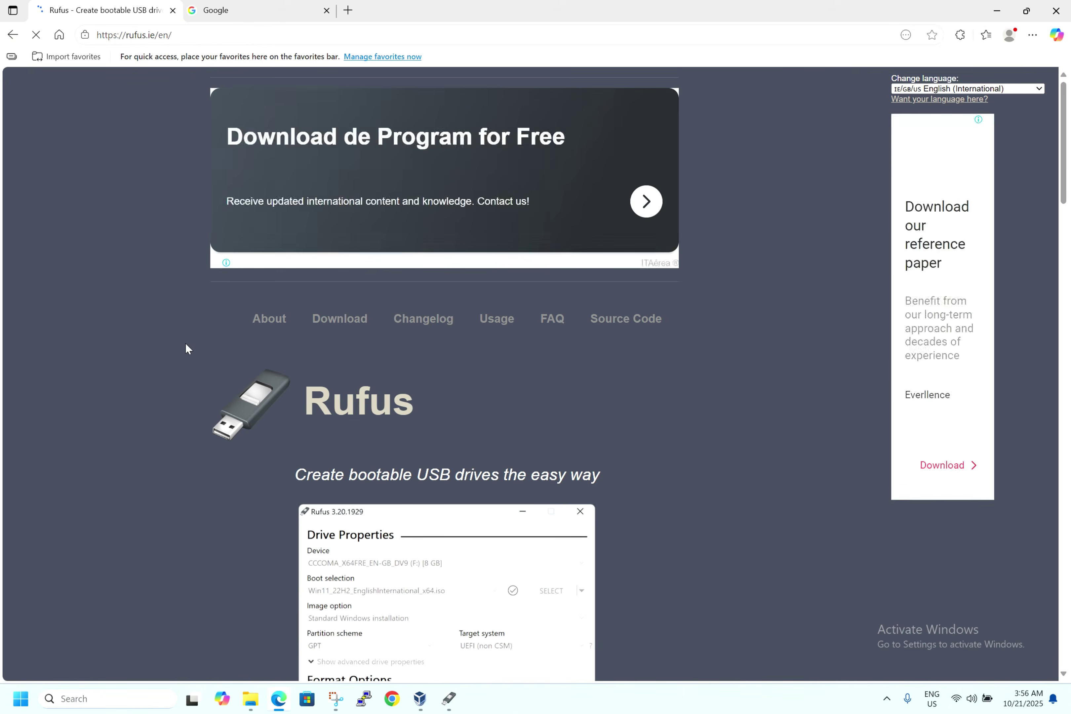
pyautogui.scroll(-2, 185, 342)
pyautogui.scroll(-6, 184, 342)
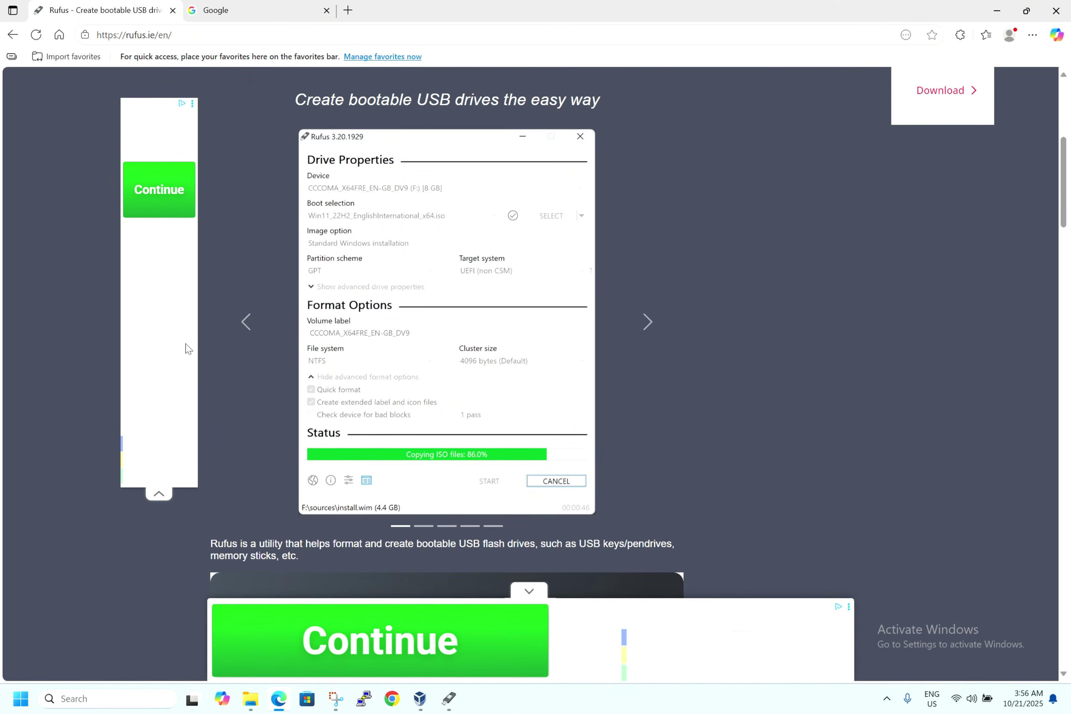
pyautogui.scroll(-2, 189, 348)
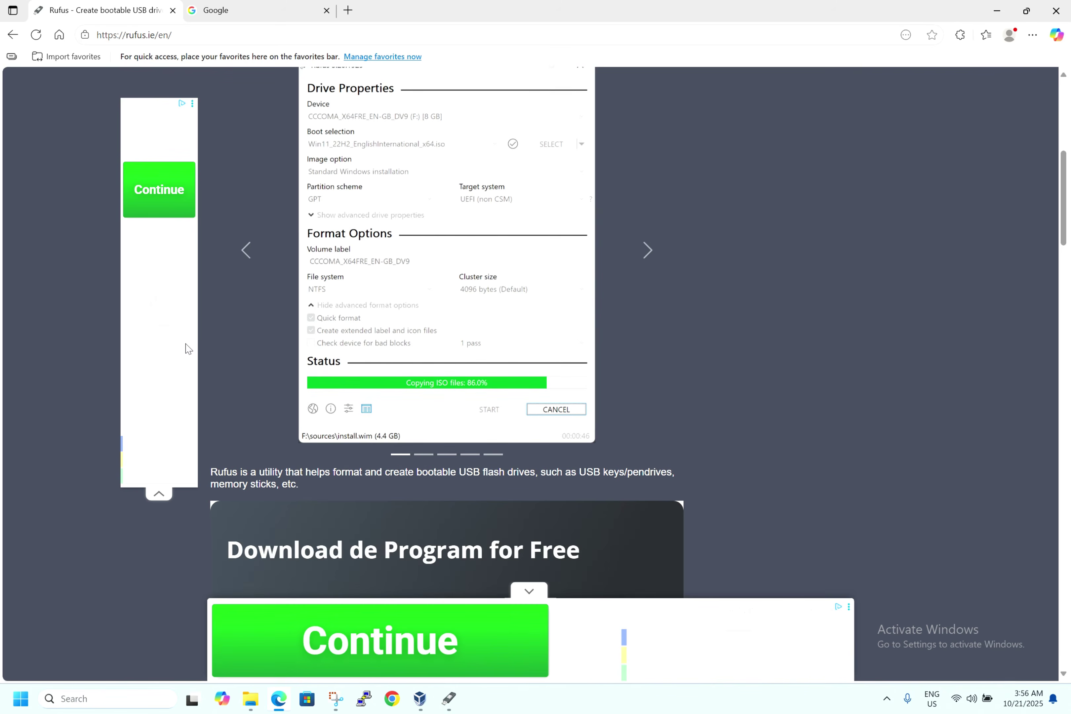
pyautogui.scroll(1, 287, 410)
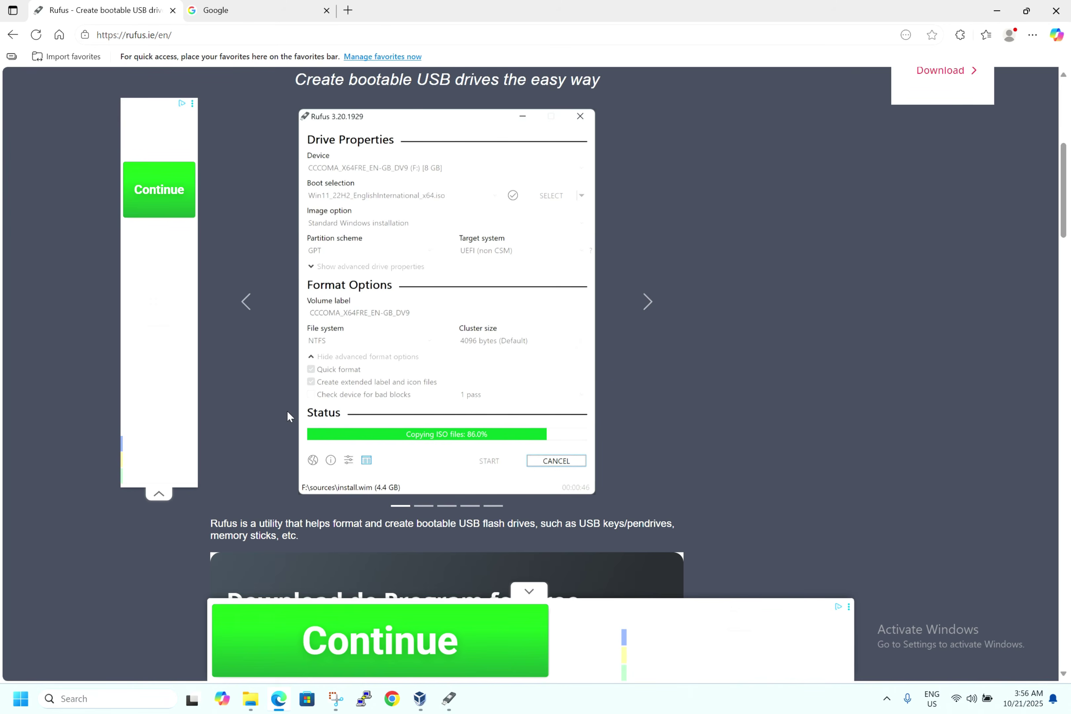
# - Bring Rufus 4.6 up over the Google page, showing the 8GB USB drive as Ready
pyautogui.click(449, 700)
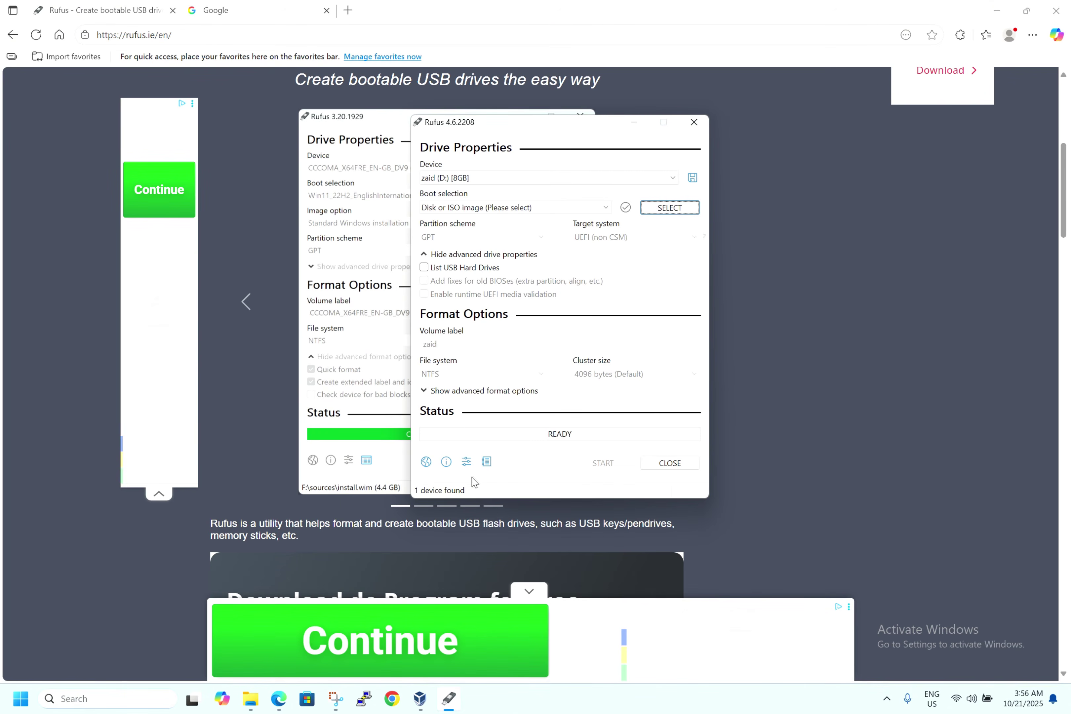
pyautogui.click(267, 10)
pyautogui.click(448, 699)
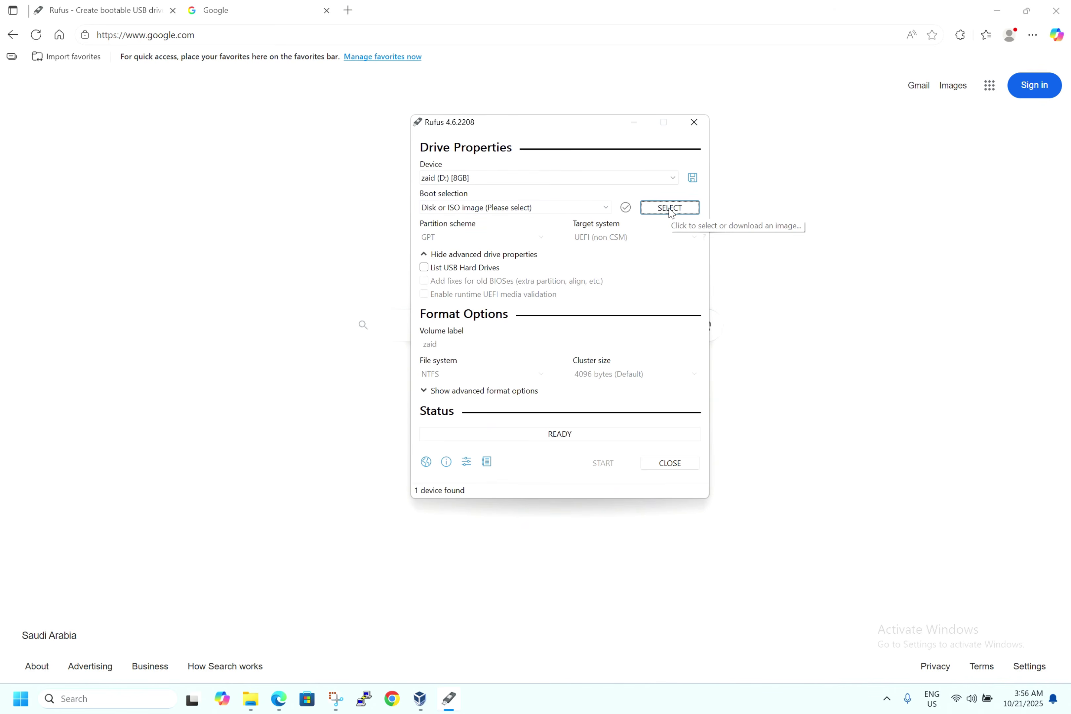
# - Search Google for 'ubuntu 25.10 download' and open the Ubuntu 25.10 (Questing Quokka) releases page
pyautogui.click(166, 207)
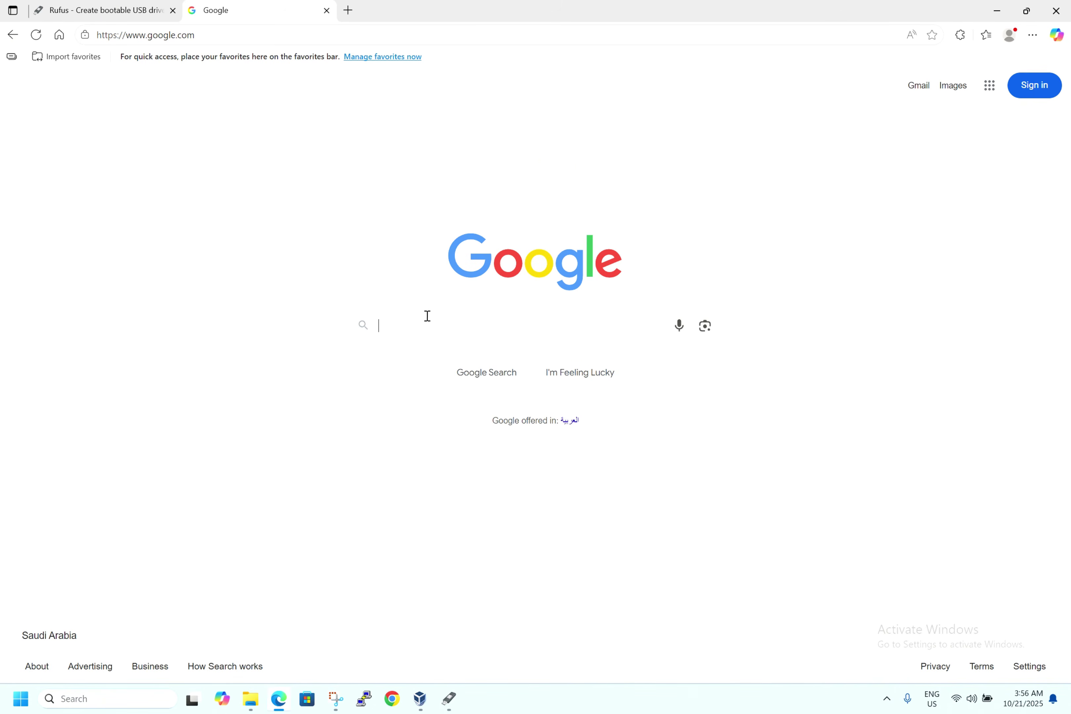
pyautogui.write('ubuntu ')
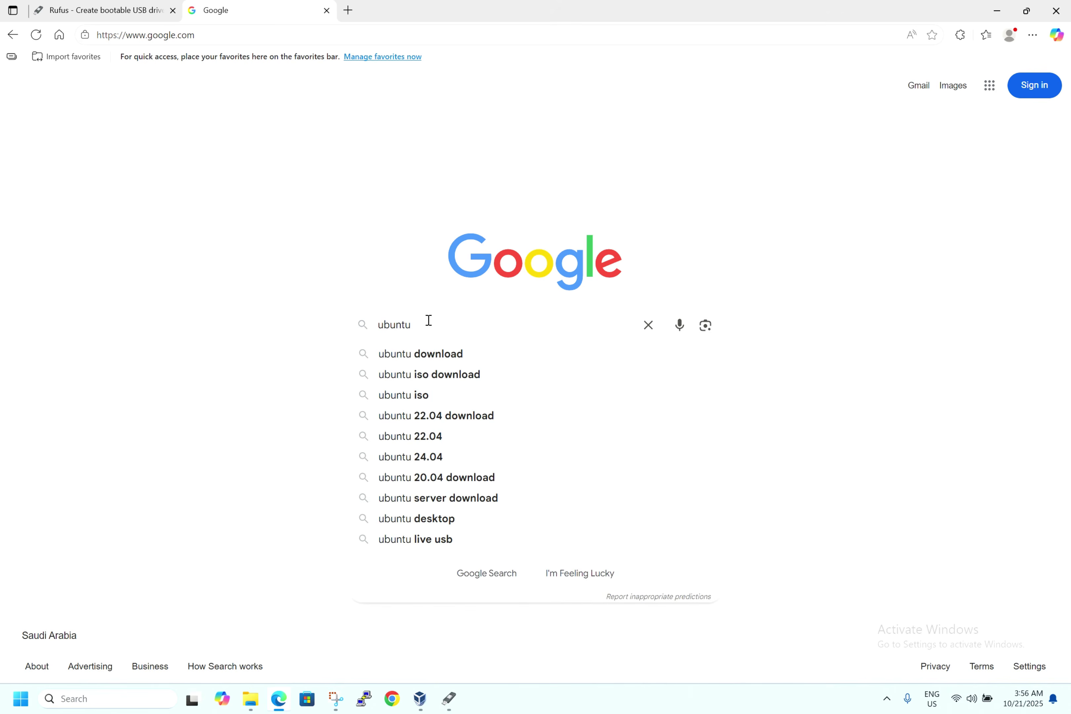
pyautogui.write('25.')
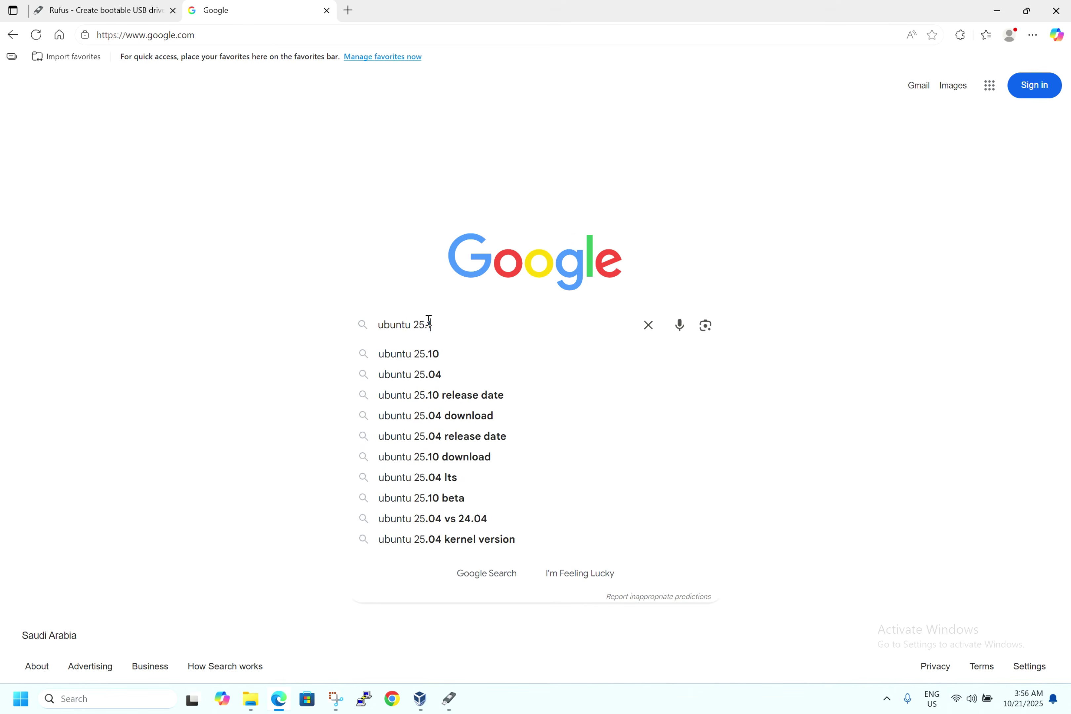
pyautogui.write('10 download')
pyautogui.press('Return')
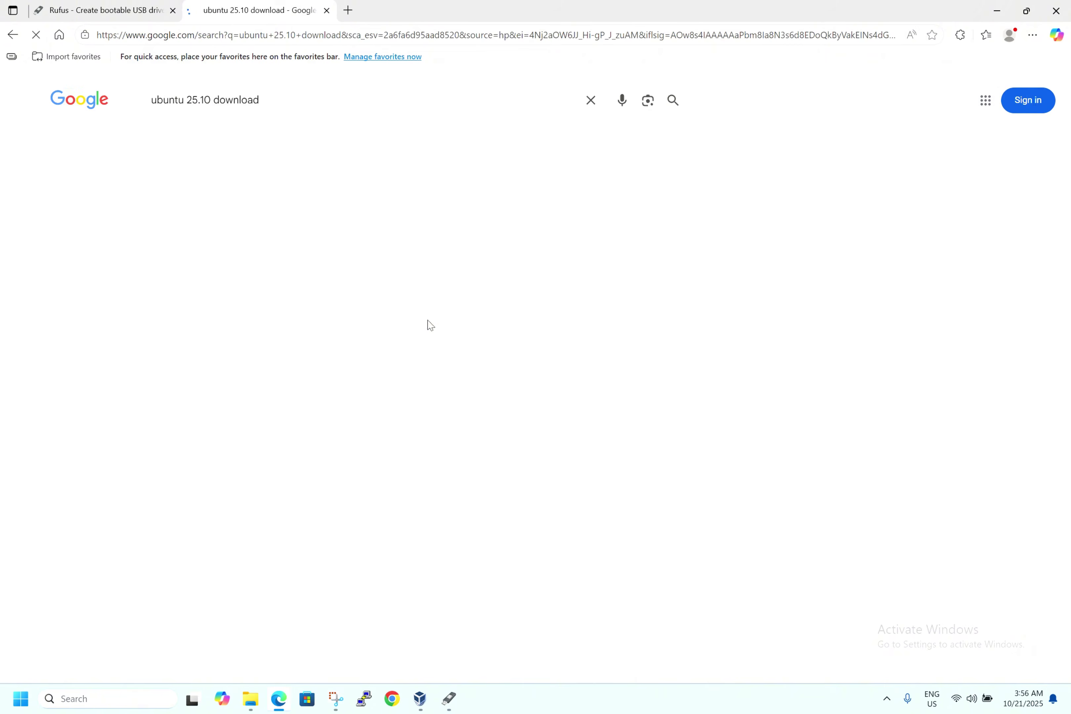
pyautogui.click(284, 203)
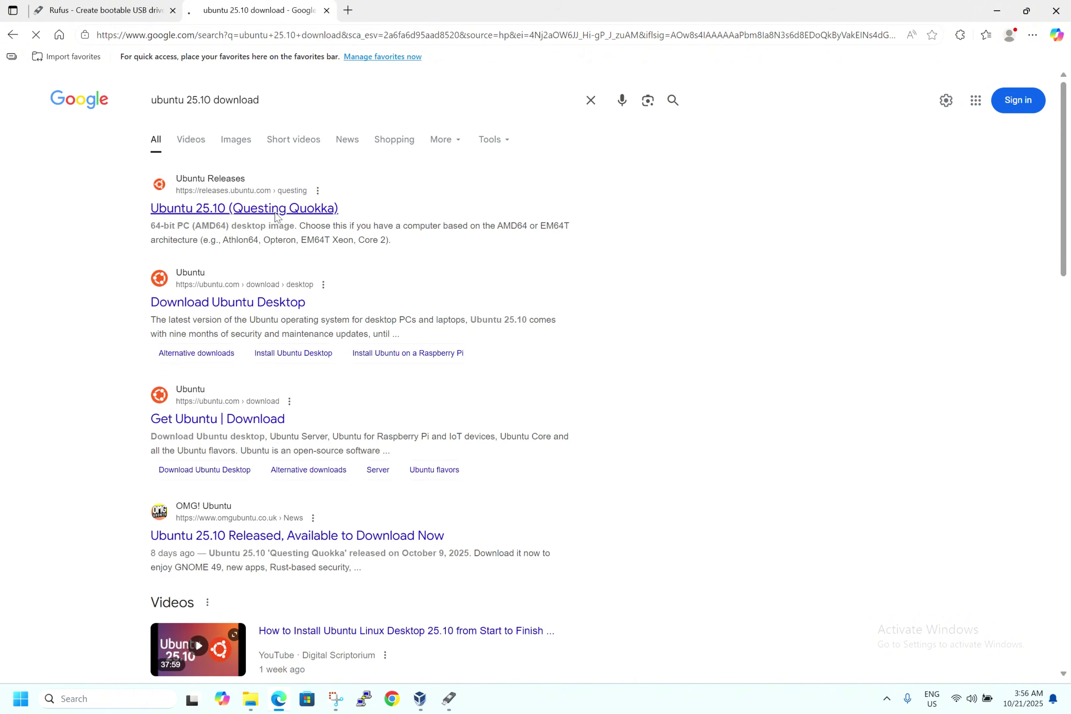
pyautogui.scroll(-2, 182, 376)
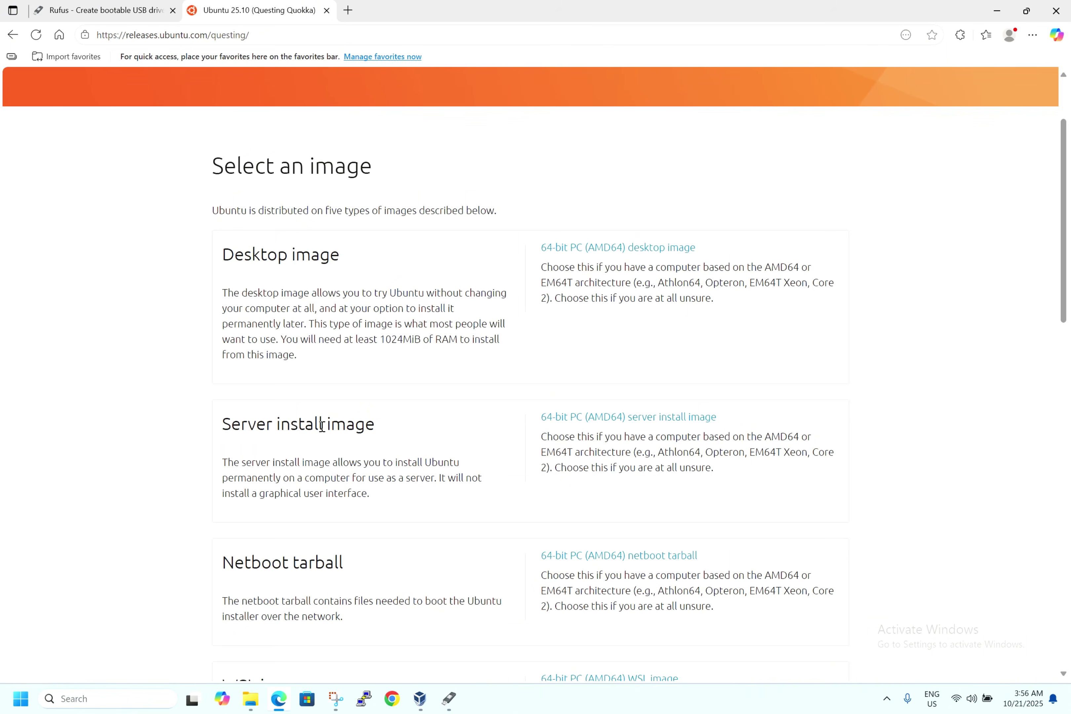
# - Select the 5.31 GB ubuntu-25.10-desktop-amd64 image in Documents, then bring Rufus back in front
pyautogui.click(252, 697)
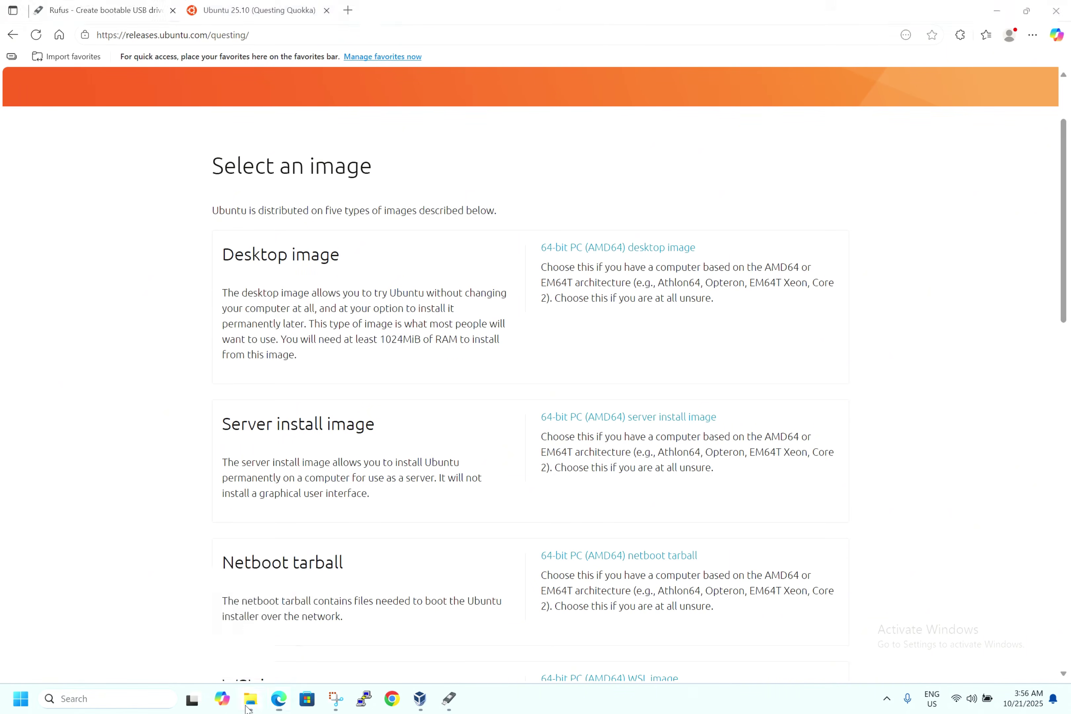
pyautogui.click(53, 222)
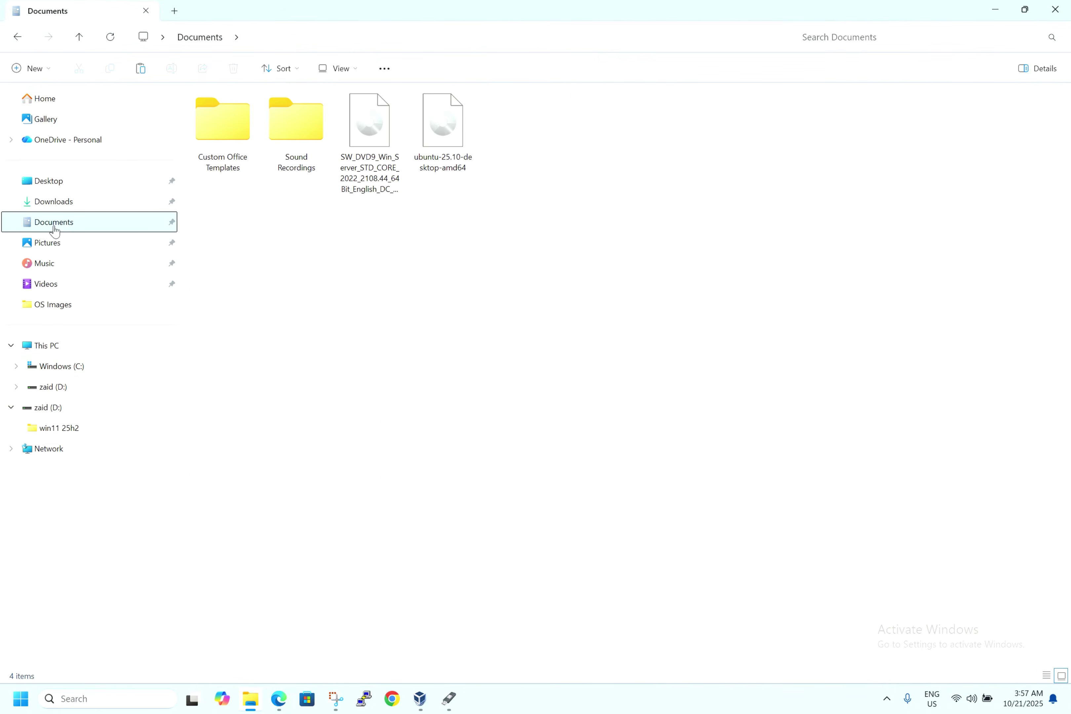
pyautogui.click(466, 159)
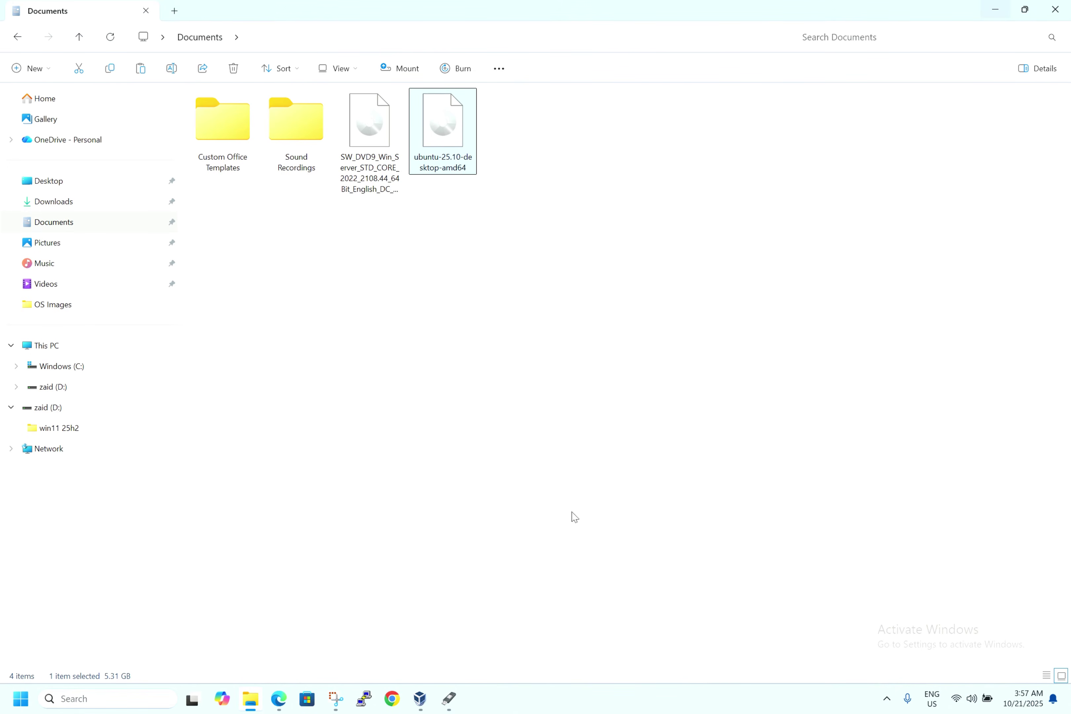
pyautogui.click(441, 705)
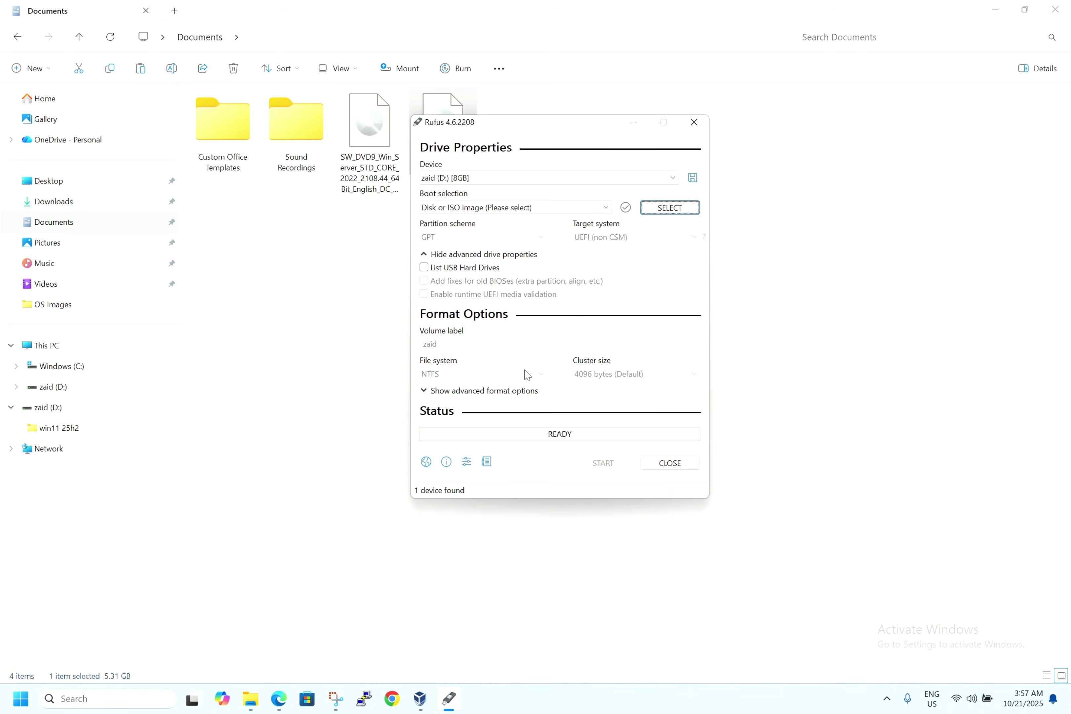
# - Load ubuntu-25.10-desktop-amd64.iso as the Rufus boot image and start writing it
pyautogui.click(674, 211)
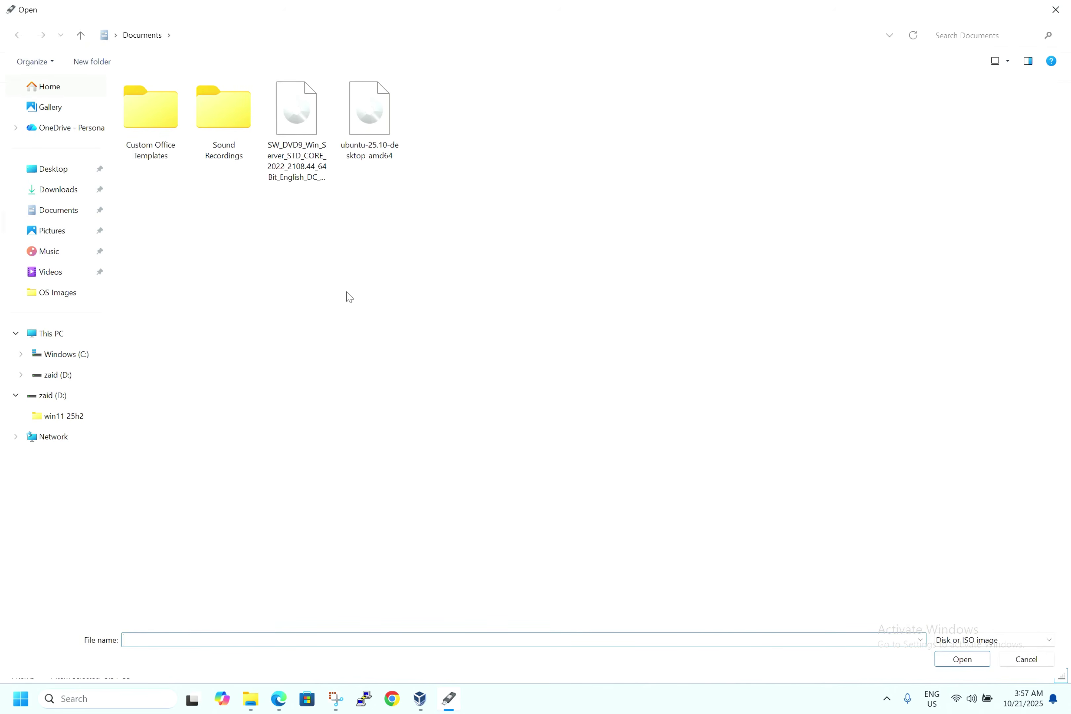
pyautogui.doubleClick(379, 153)
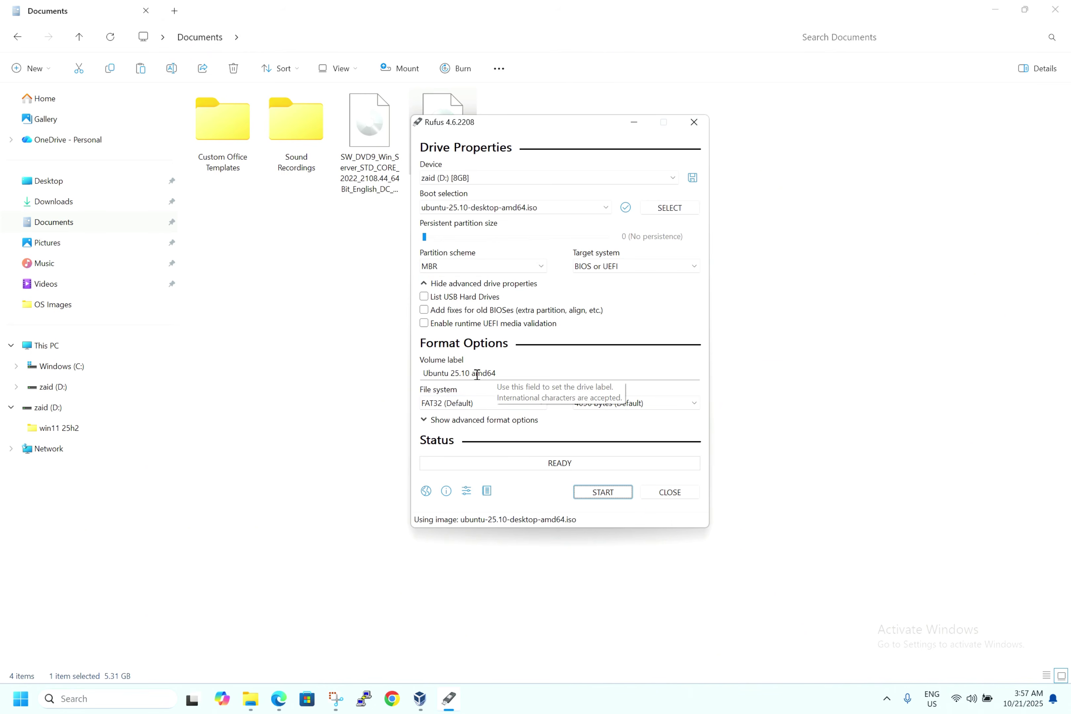
pyautogui.click(600, 493)
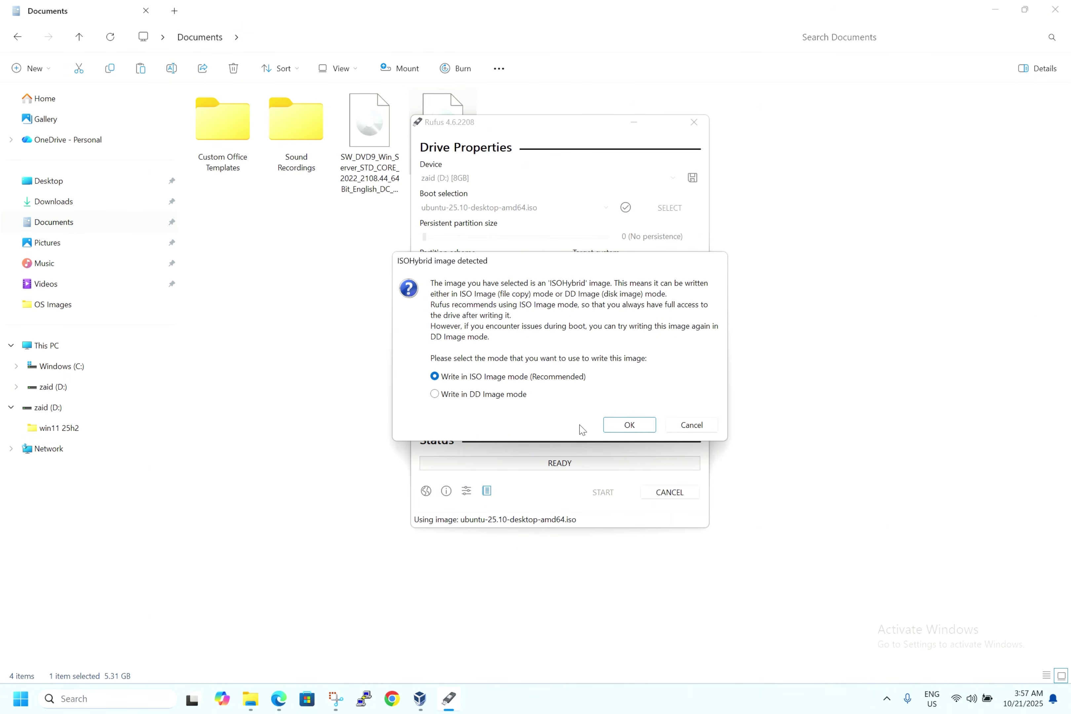
# - Accept ISO Image mode, the Grub download and erasing the 8 GB drive, then minimize its window
pyautogui.click(631, 424)
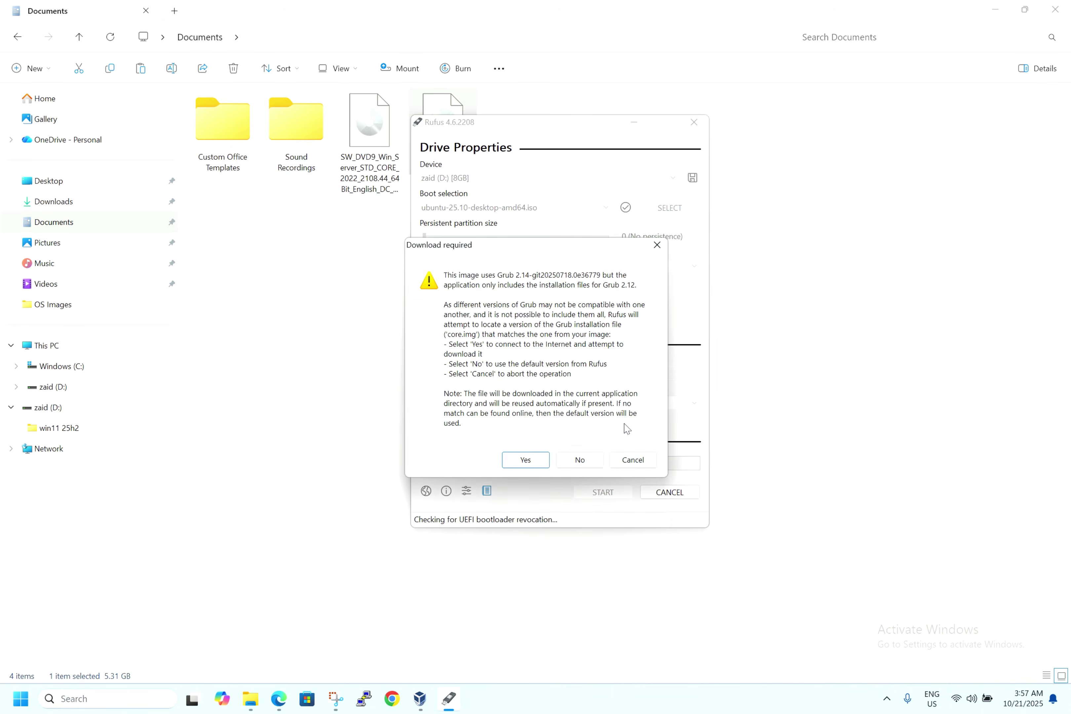
pyautogui.click(525, 460)
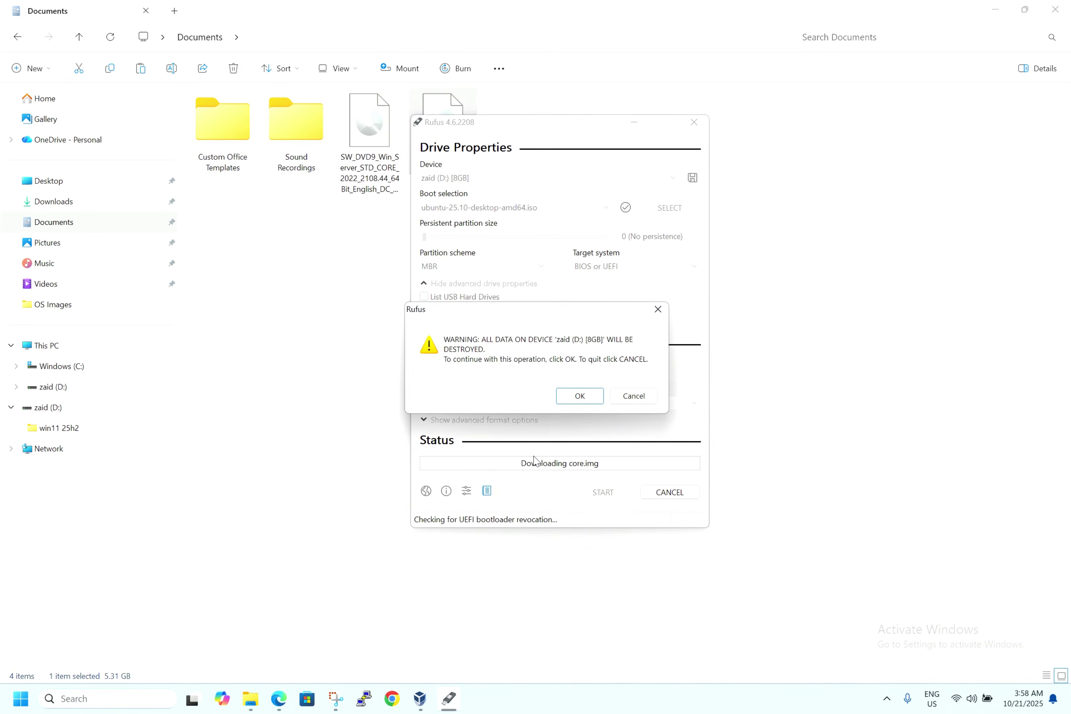
pyautogui.click(580, 396)
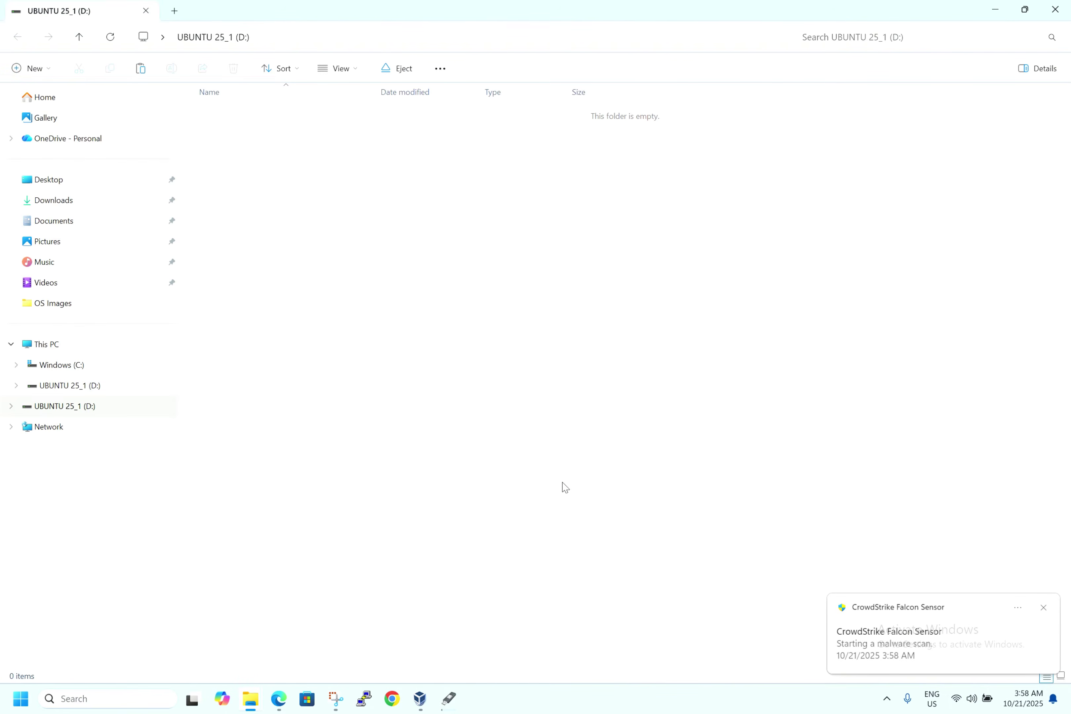
pyautogui.click(996, 12)
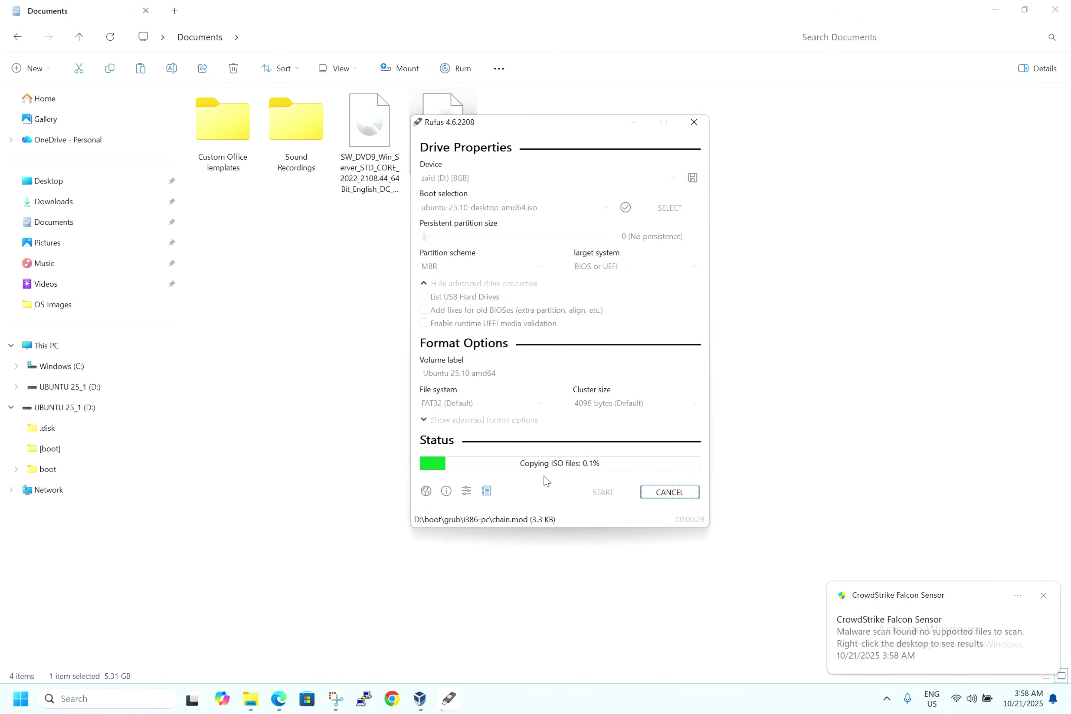
# - Start a new VirtualBox virtual machine named 'ubuntu 25.10'
pyautogui.click(420, 699)
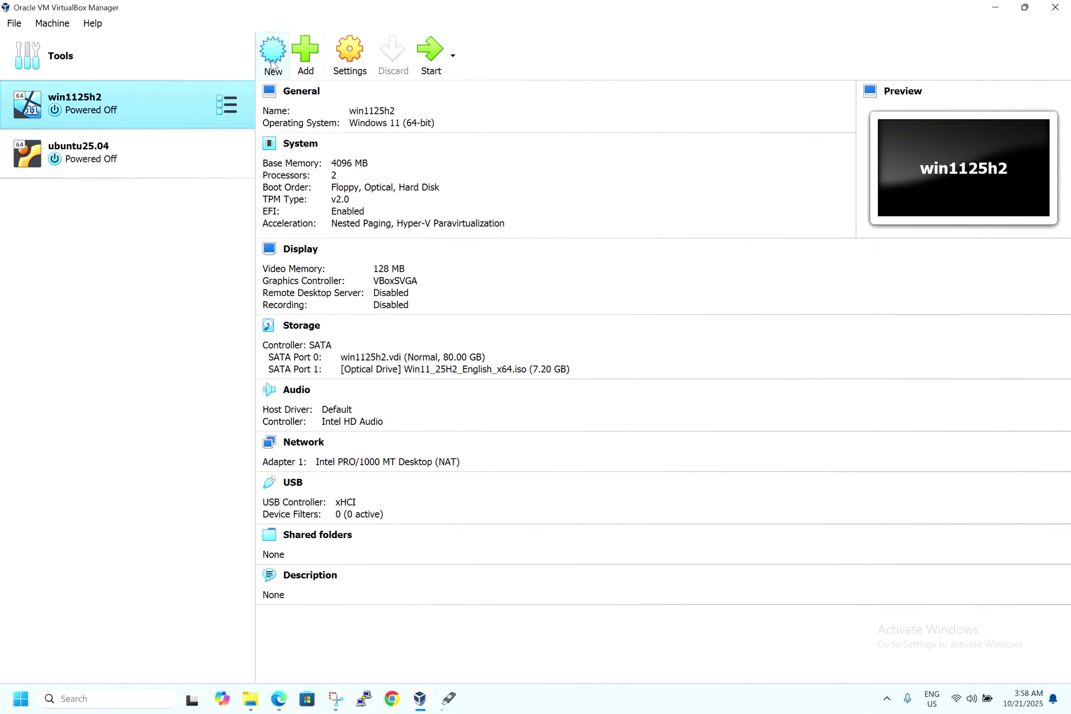
pyautogui.click(273, 65)
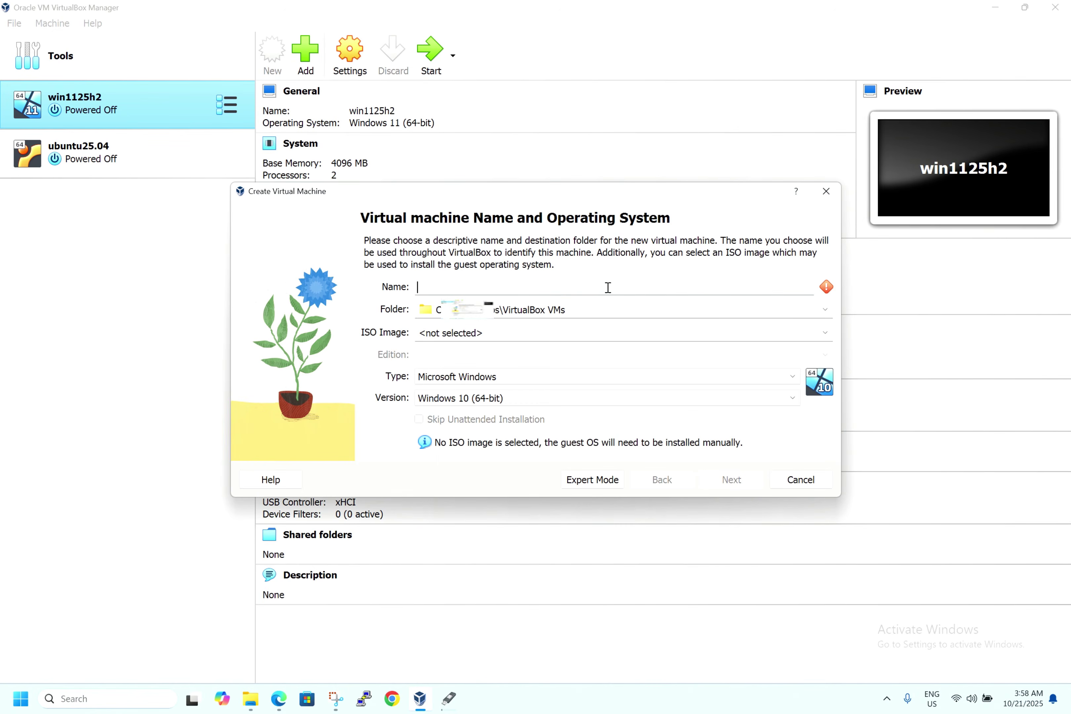
pyautogui.write('ub')
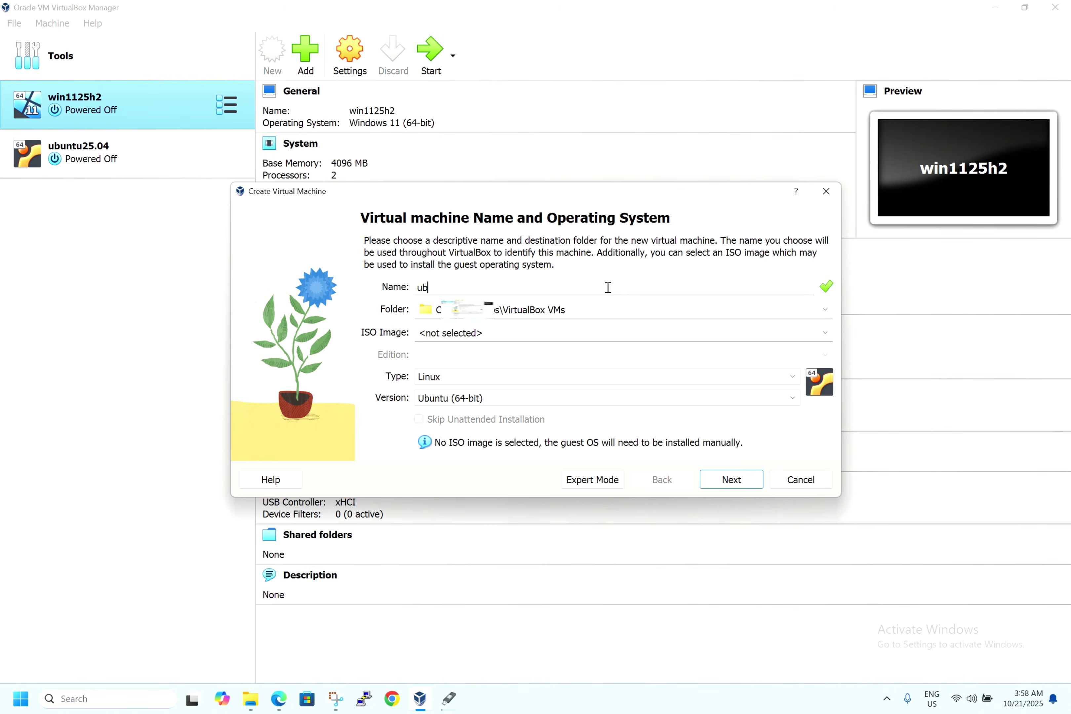
pyautogui.write('untu 25.10')
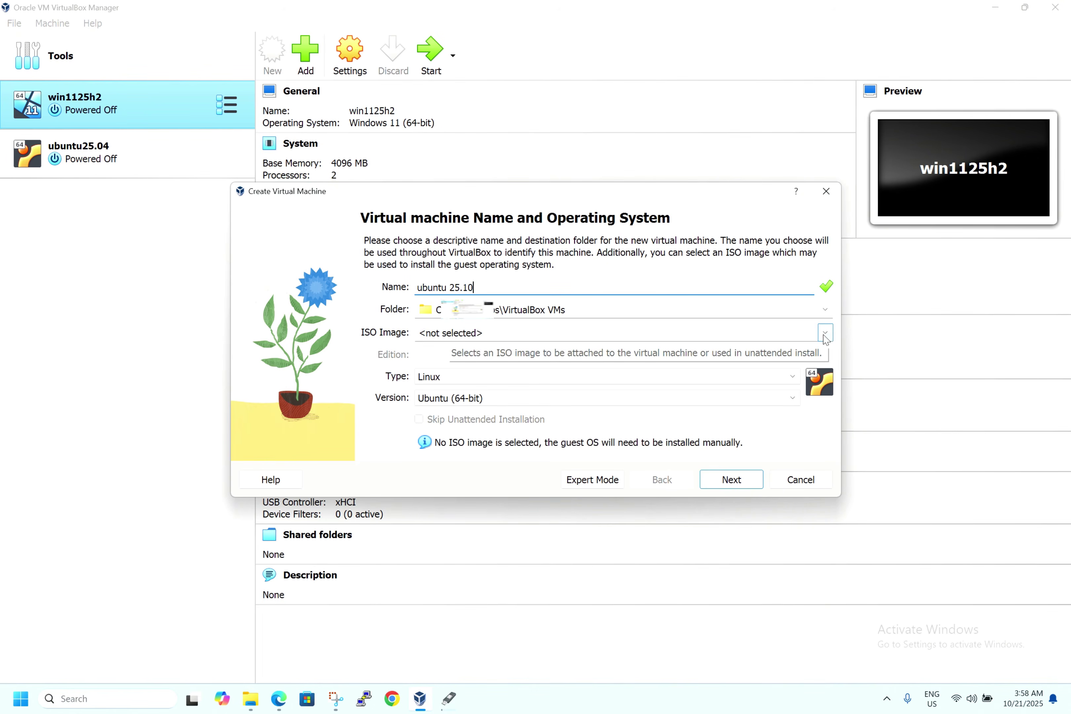
# - Use ubuntu-25.10-desktop-amd64.iso from Documents as its ISO and skip unattended installation
pyautogui.click(825, 335)
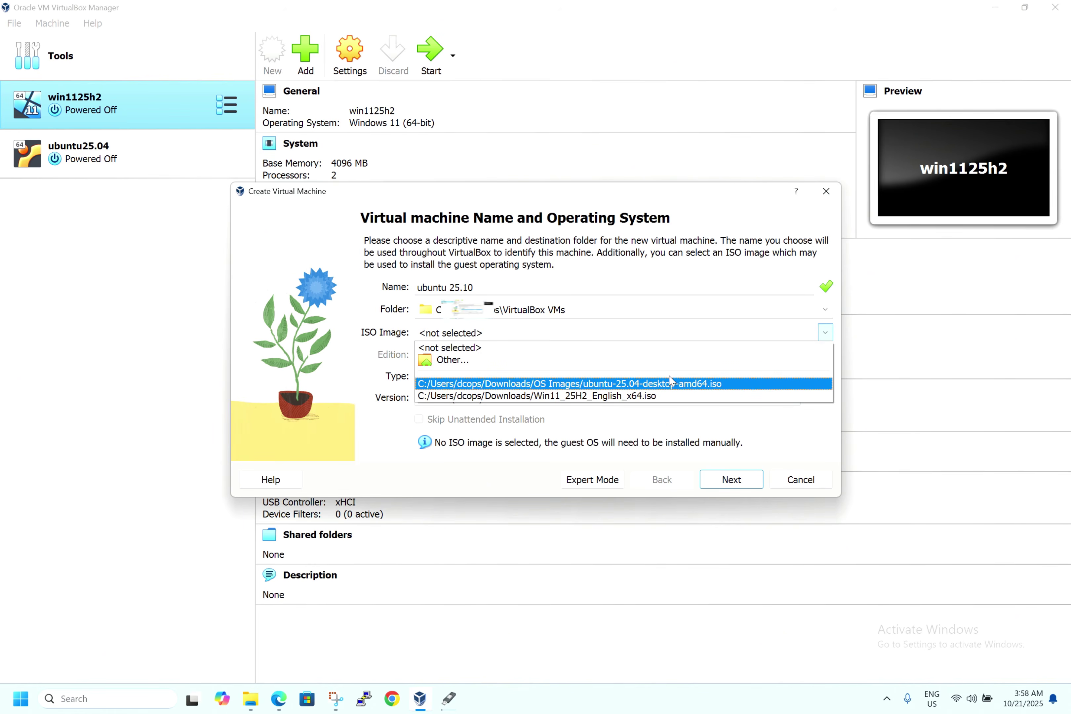
pyautogui.click(487, 359)
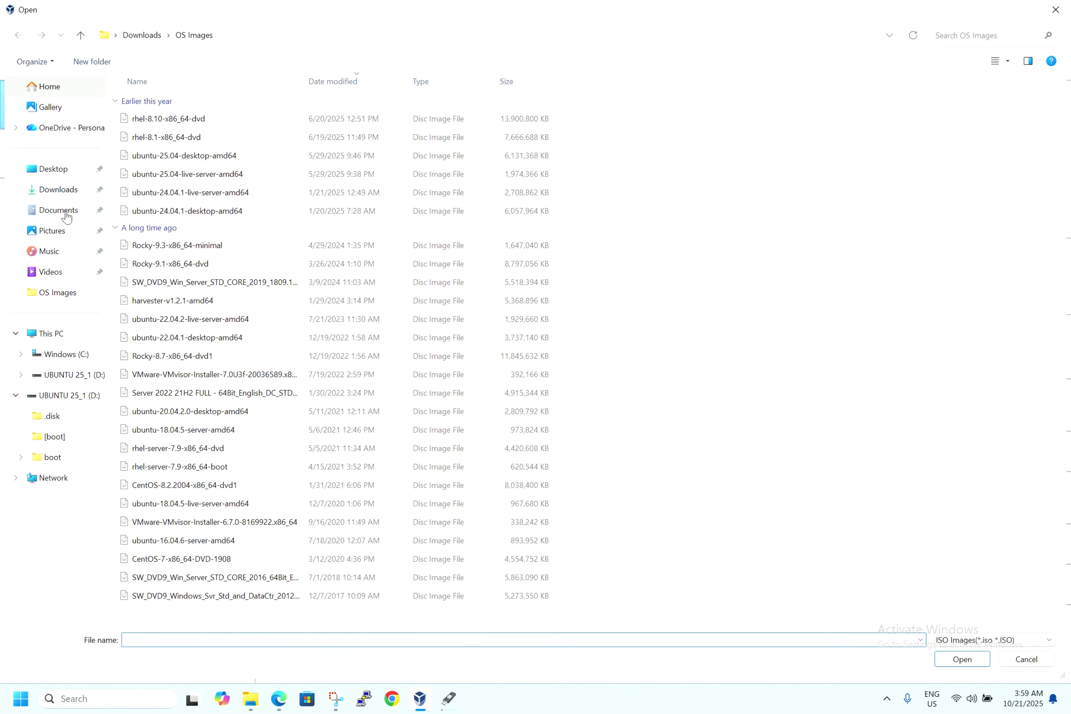
pyautogui.click(67, 215)
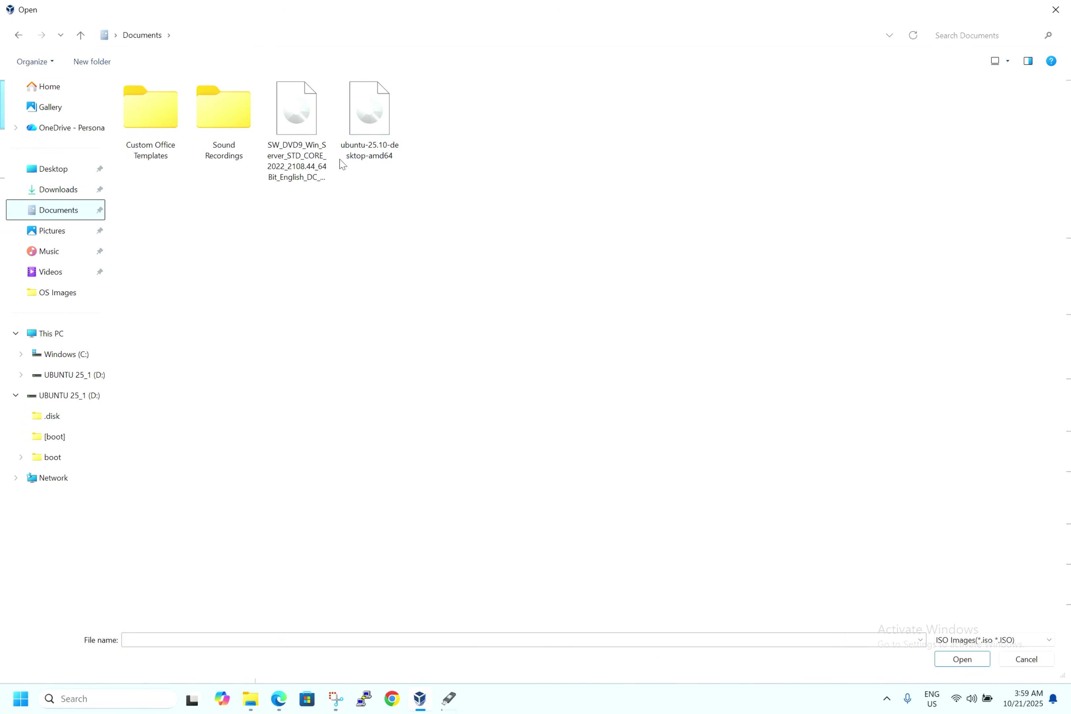
pyautogui.doubleClick(370, 131)
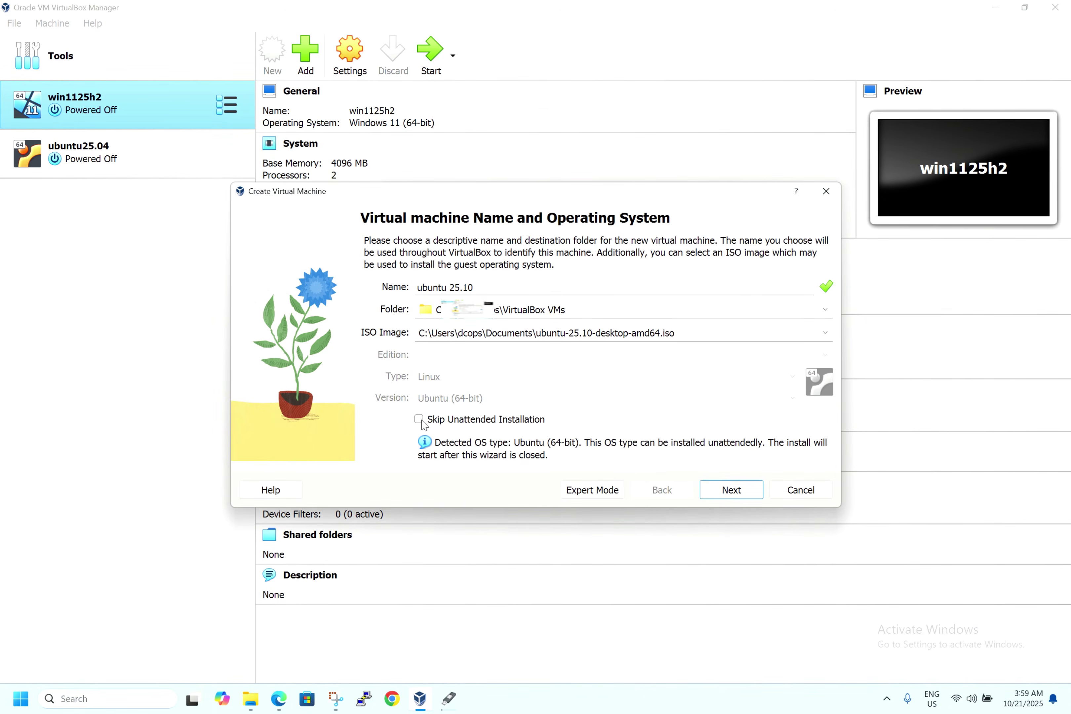
pyautogui.click(420, 420)
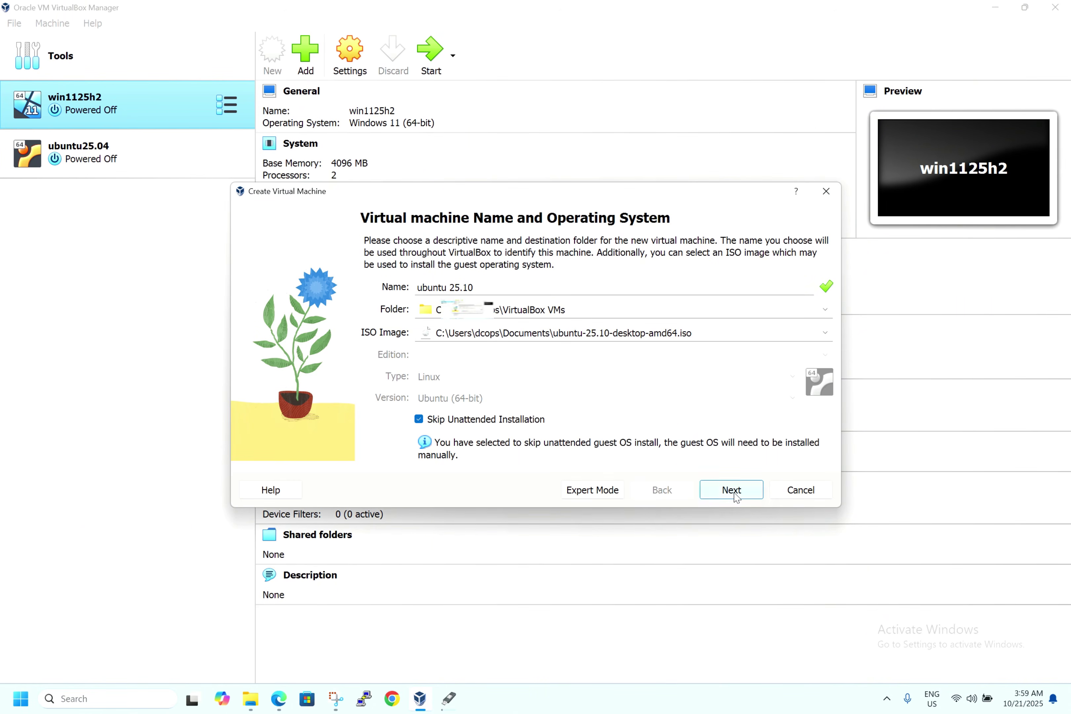
pyautogui.click(736, 496)
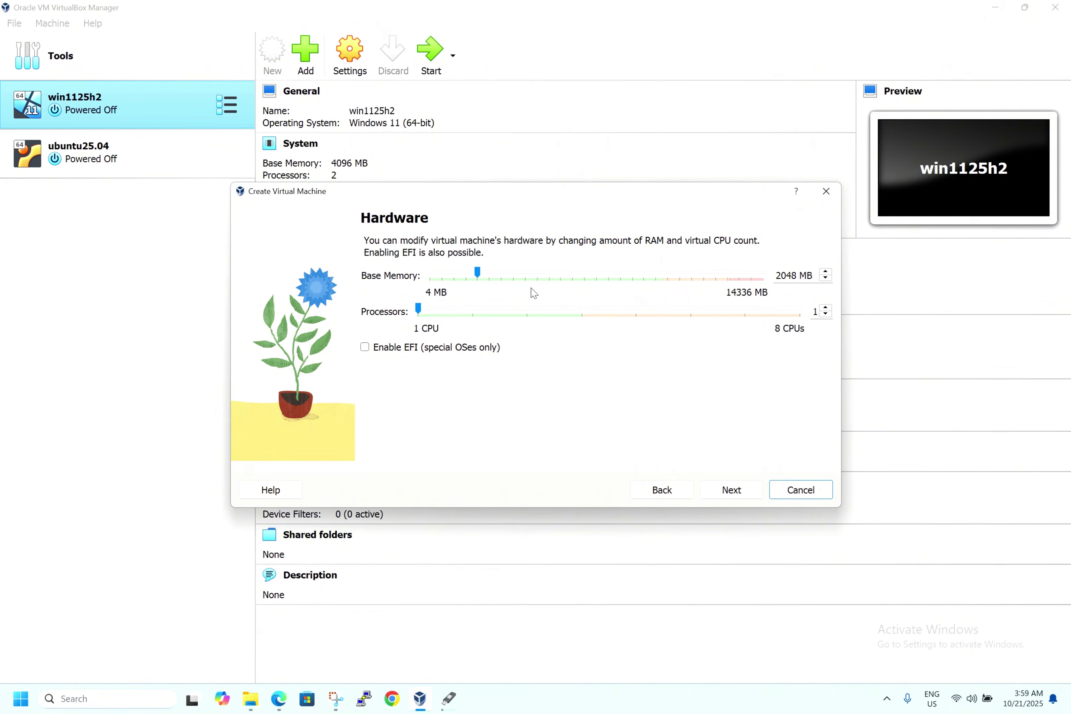
# - Give the ubuntu 25.10 VM 2 processors and 4096 MB of base memory
pyautogui.click(477, 311)
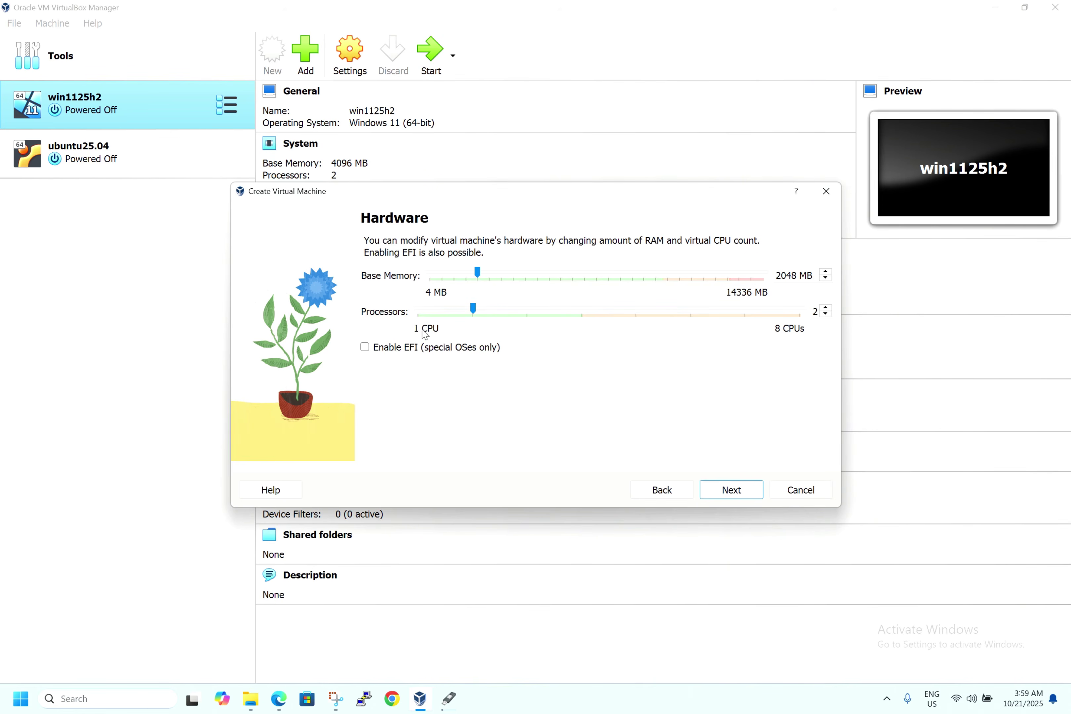
pyautogui.click(557, 275)
pyautogui.click(560, 278)
pyautogui.click(559, 279)
pyautogui.click(560, 279)
# - Keep the 25 GB virtual disk, finish creating the ubuntu 25.10 VM, and power it on
pyautogui.click(735, 489)
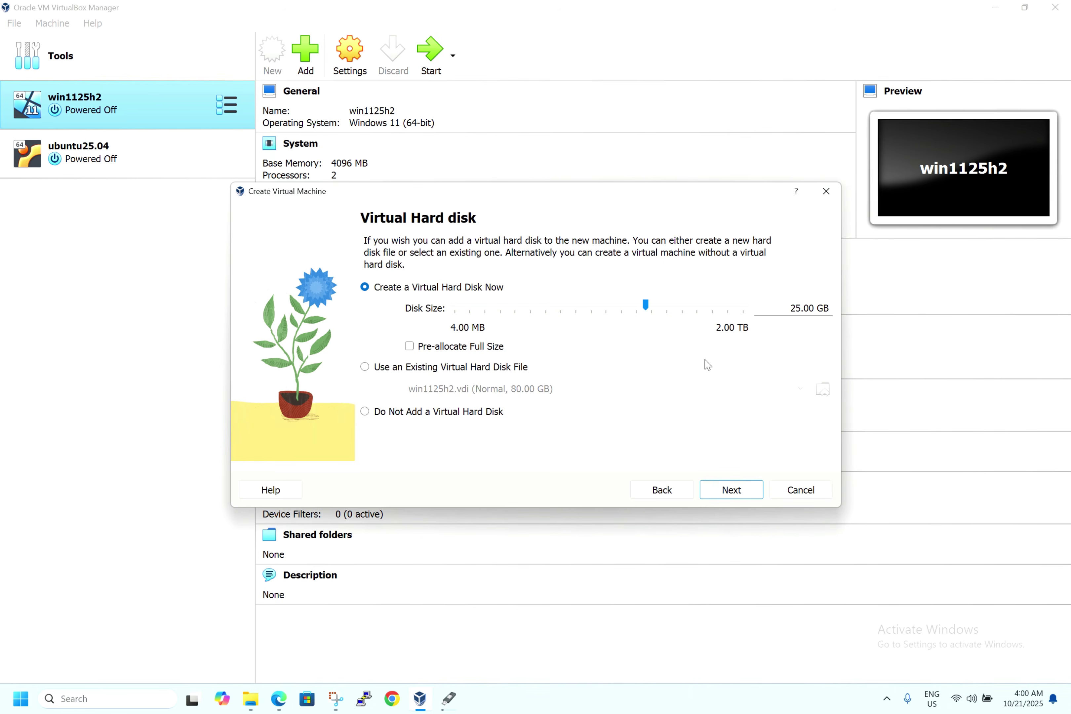
pyautogui.click(720, 493)
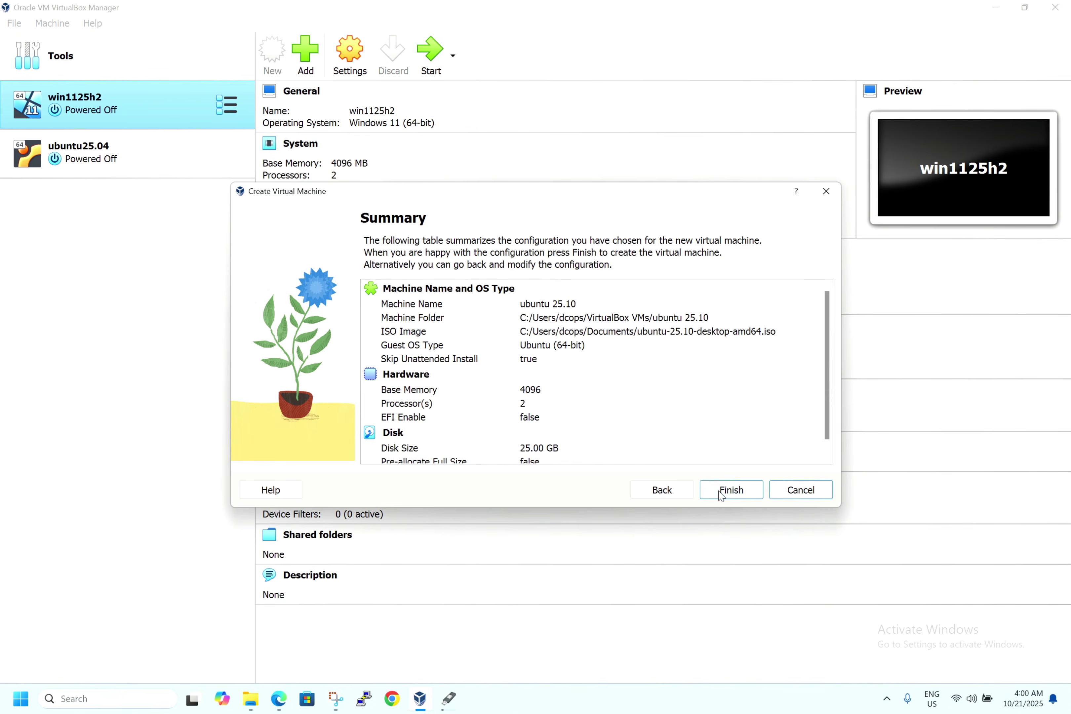
pyautogui.scroll(-1, 691, 409)
pyautogui.scroll(1, 691, 410)
pyautogui.scroll(-1, 691, 409)
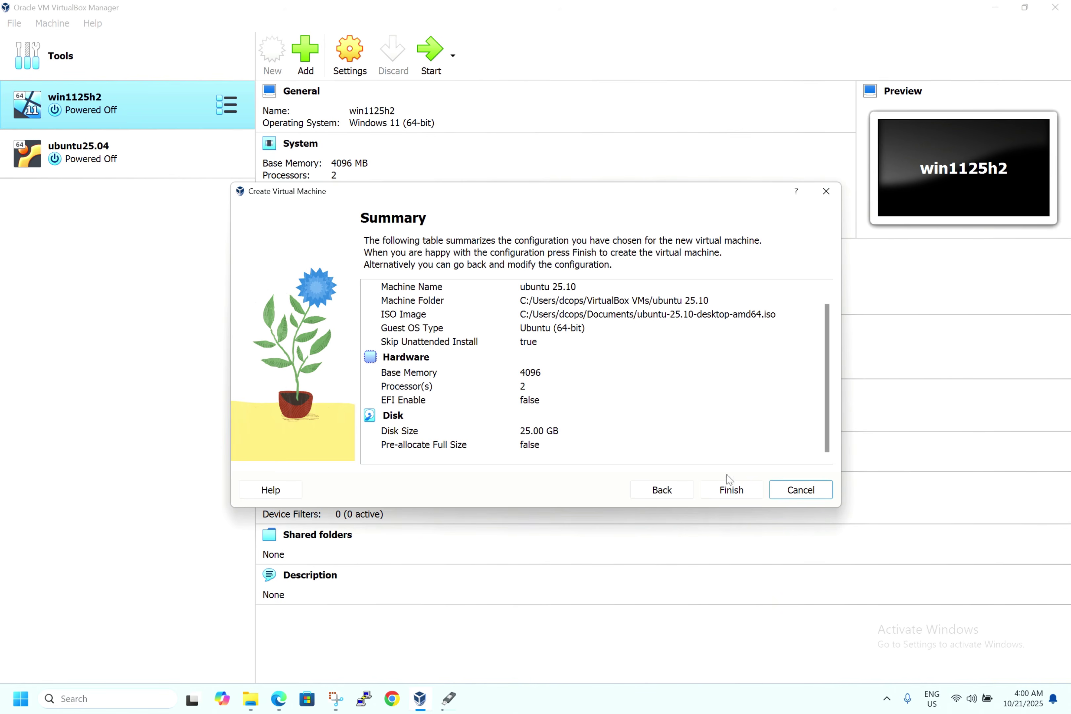
pyautogui.click(728, 489)
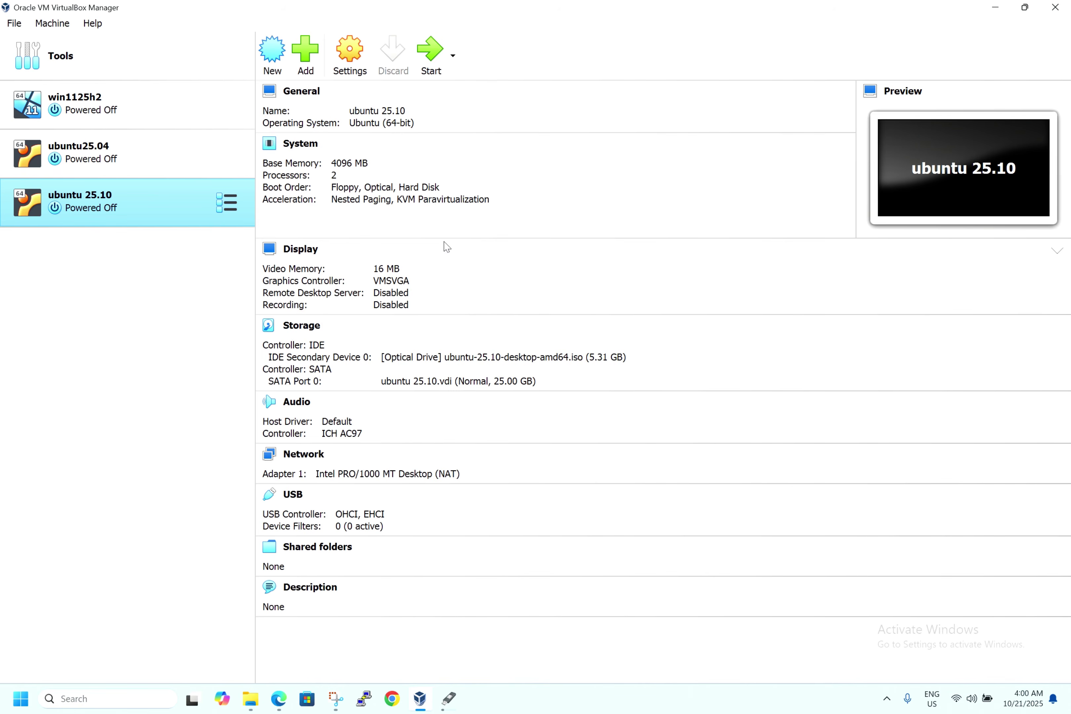
pyautogui.click(431, 54)
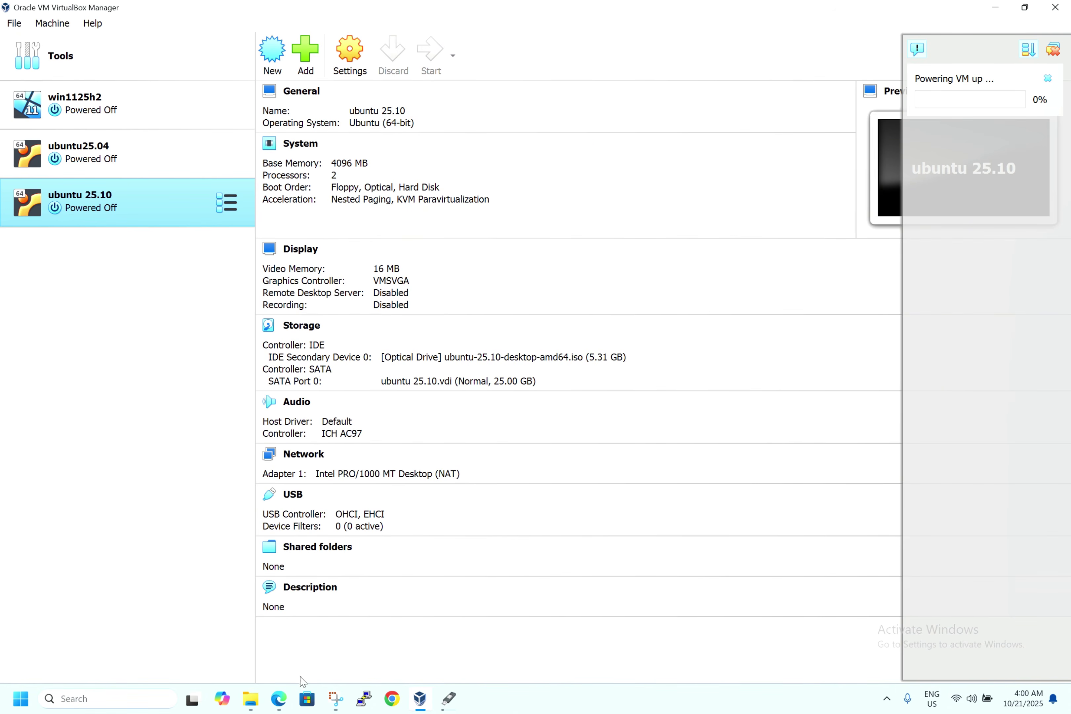
# - Go to google.com in Microsoft Edge
pyautogui.click(279, 700)
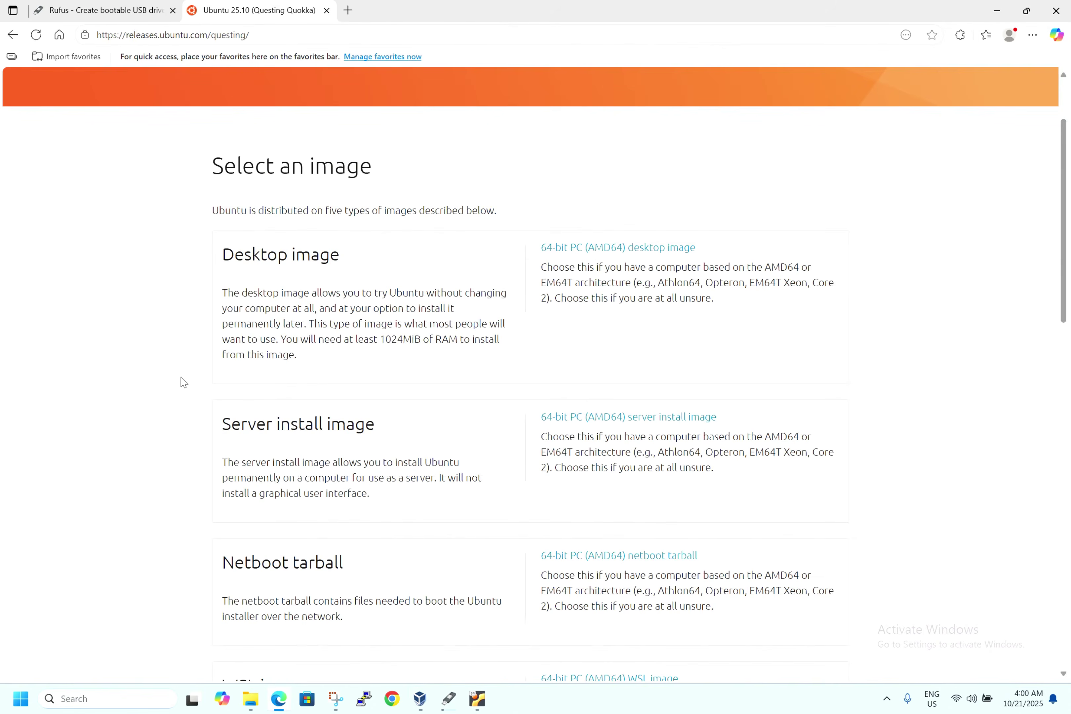
pyautogui.click(294, 35)
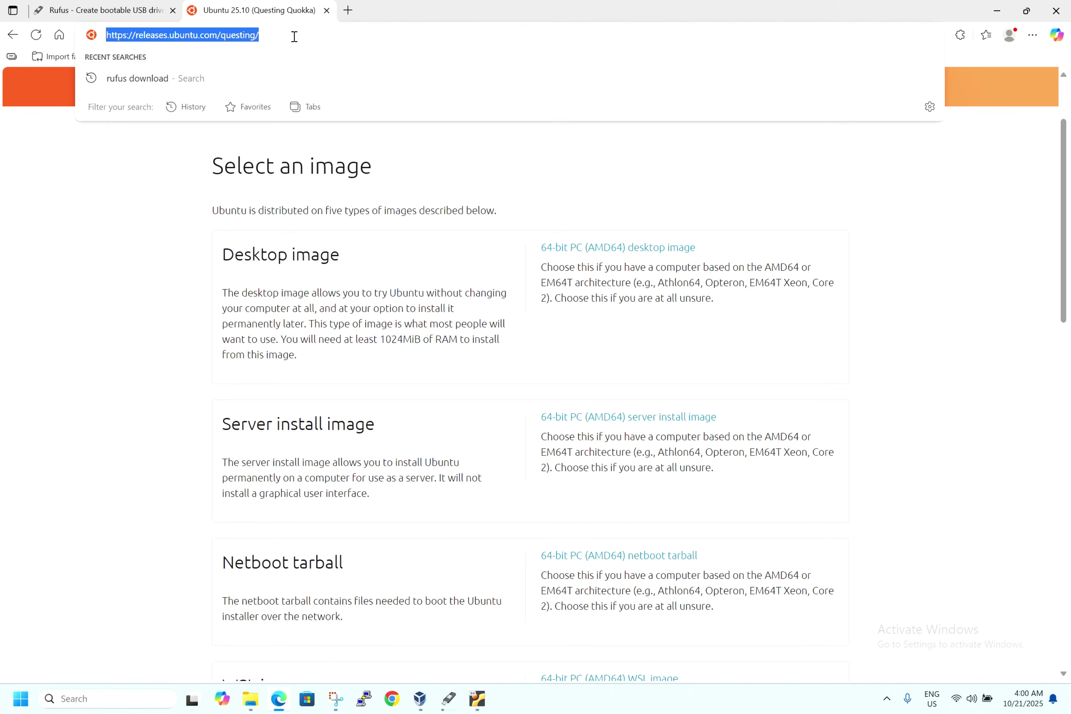
pyautogui.write('google.com')
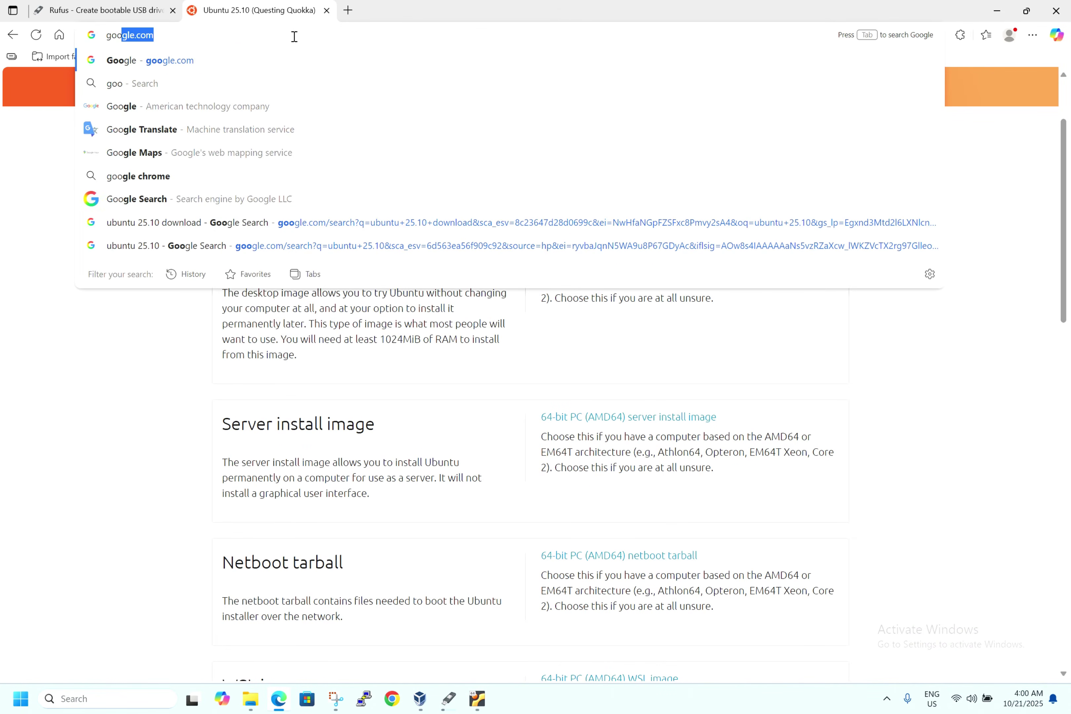
pyautogui.press('Return')
# - Search Google for the minimum hardware requirements for Ubuntu 25.10
pyautogui.write('min h')
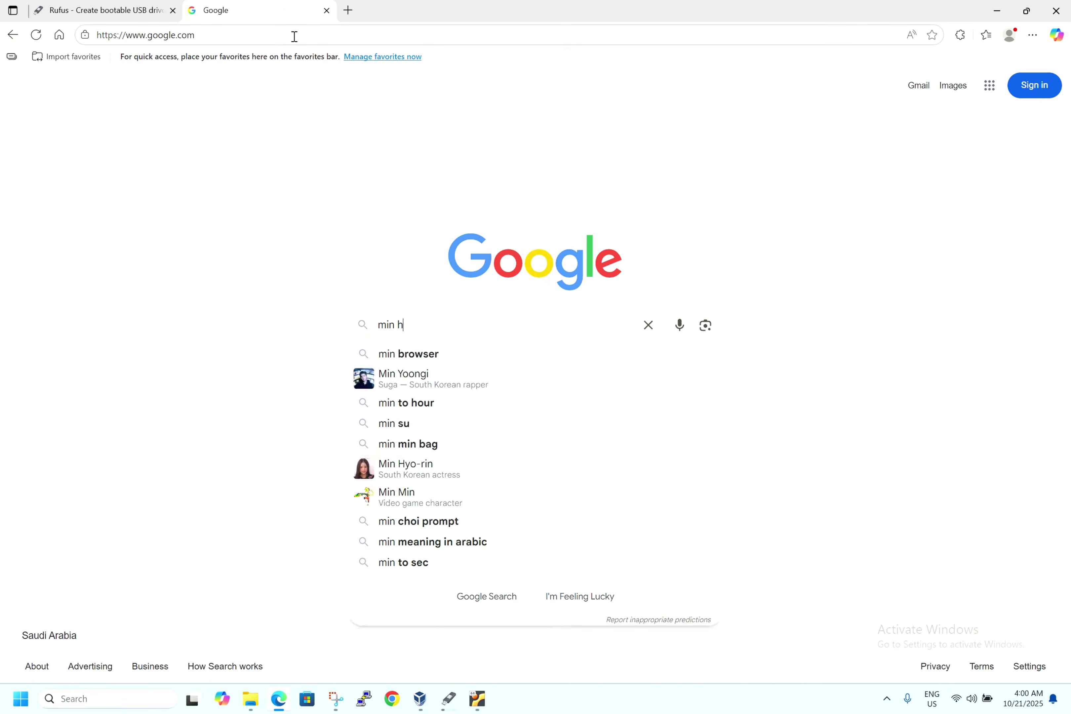
pyautogui.press('BackSpace')
pyautogui.press('BackSpace')
pyautogui.write('imun hardwaew')
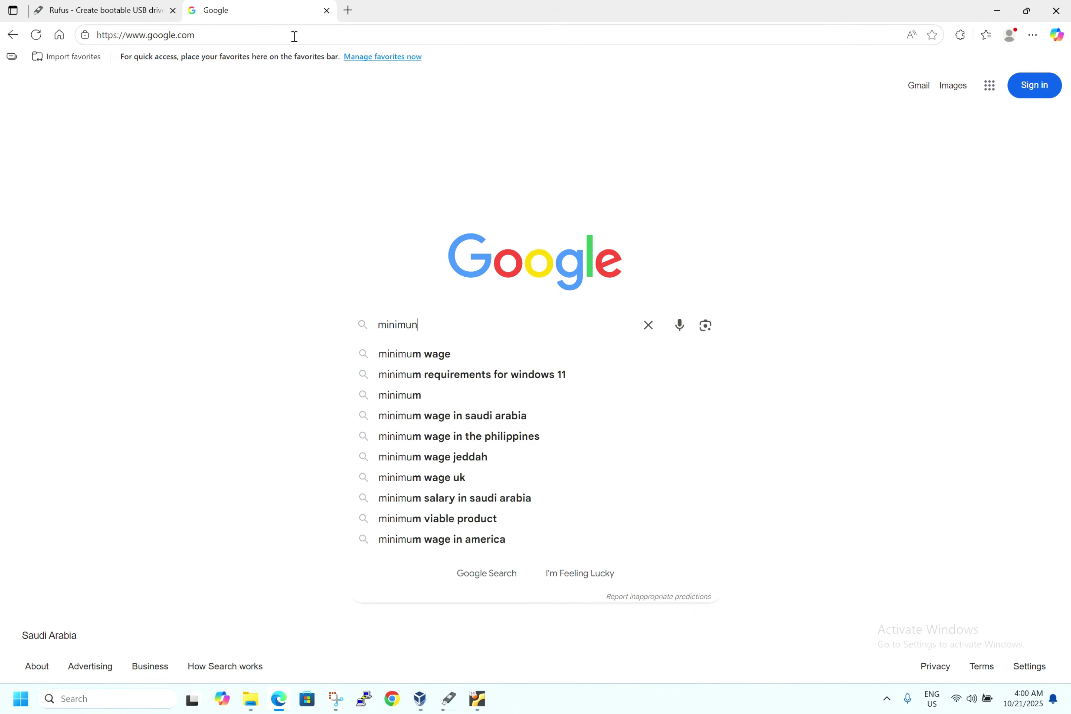
pyautogui.press('Down')
pyautogui.press('Down')
pyautogui.press('Up')
pyautogui.press('BackSpace')
pyautogui.press('BackSpace')
pyautogui.press('BackSpace')
pyautogui.press('BackSpace')
pyautogui.press('BackSpace')
pyautogui.press('BackSpace')
pyautogui.press('BackSpace')
pyautogui.press('BackSpace')
pyautogui.press('BackSpace')
pyautogui.press('BackSpace')
pyautogui.write('ubtuntu 25.10')
pyautogui.press('Return')
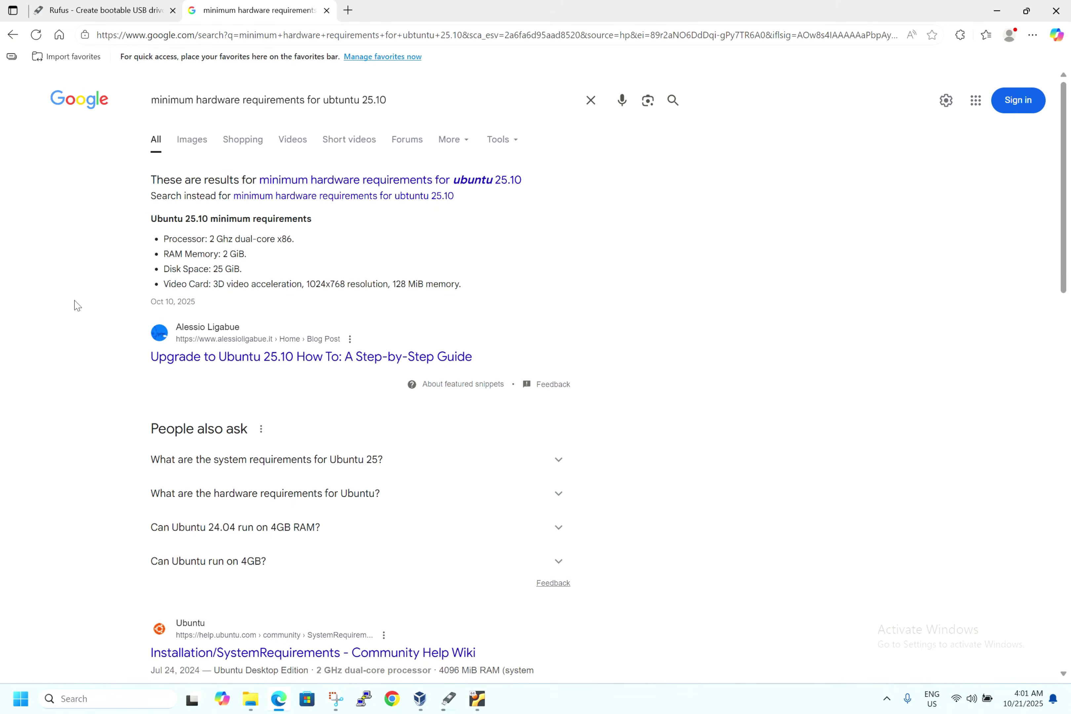
# - Open Ubuntu's Installation/SystemRequirements page: 2 GHz dual-core CPU, 4096 MiB RAM, 25 GB disk
pyautogui.scroll(-3, 77, 305)
pyautogui.scroll(2, 77, 306)
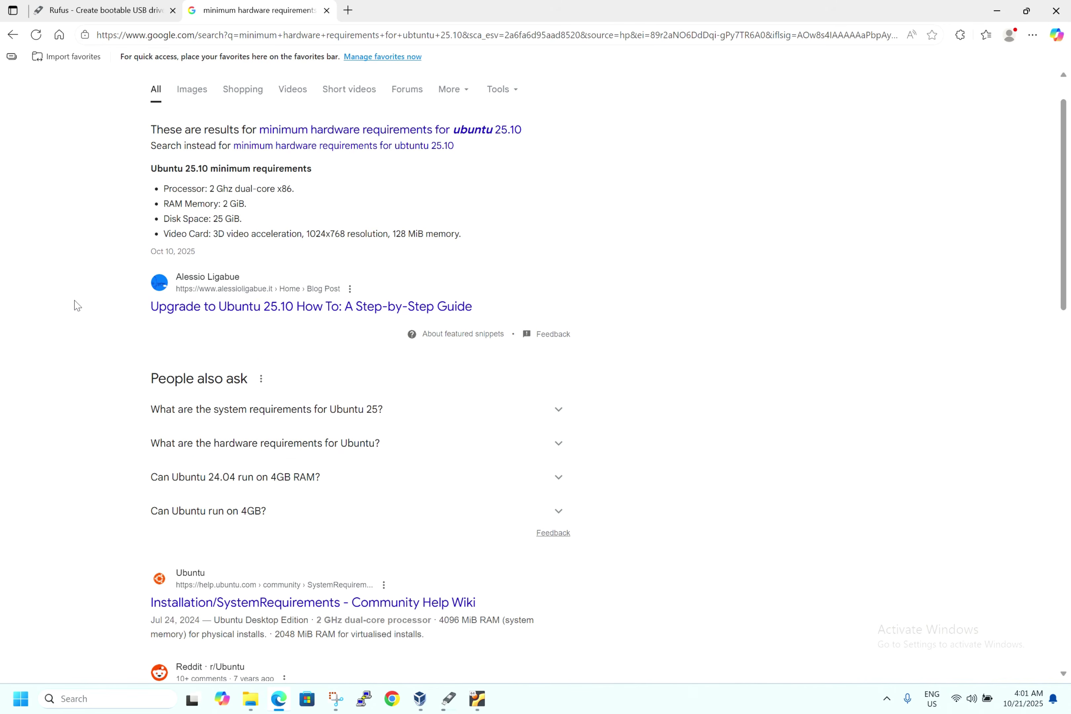
pyautogui.click(312, 603)
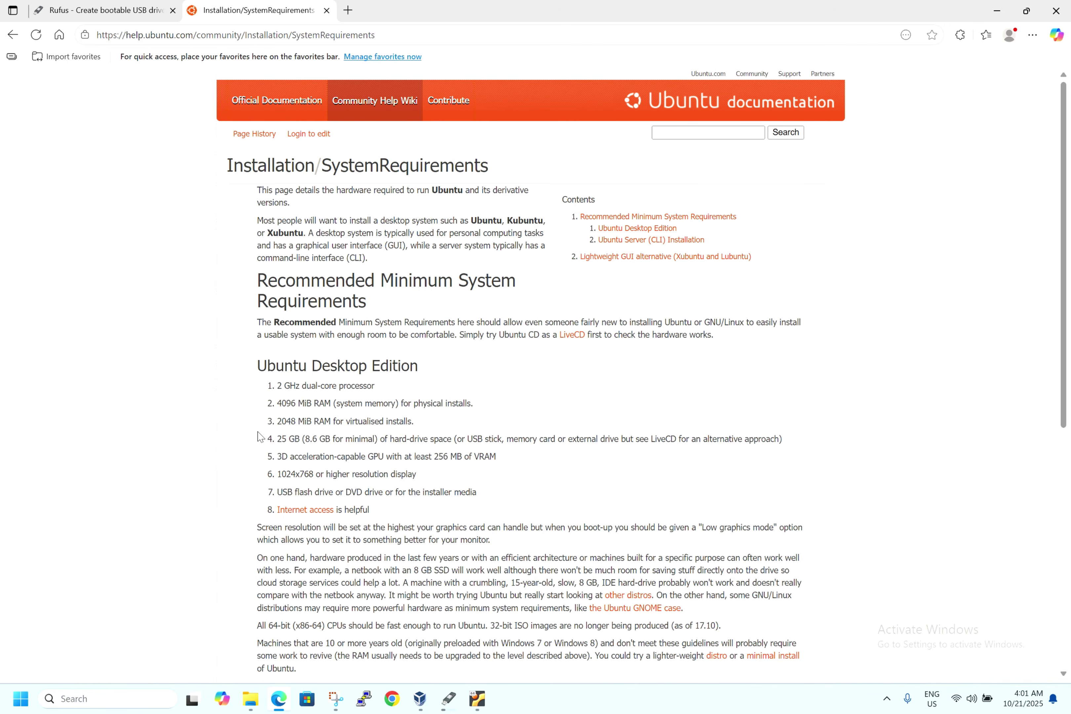
pyautogui.scroll(-1, 259, 437)
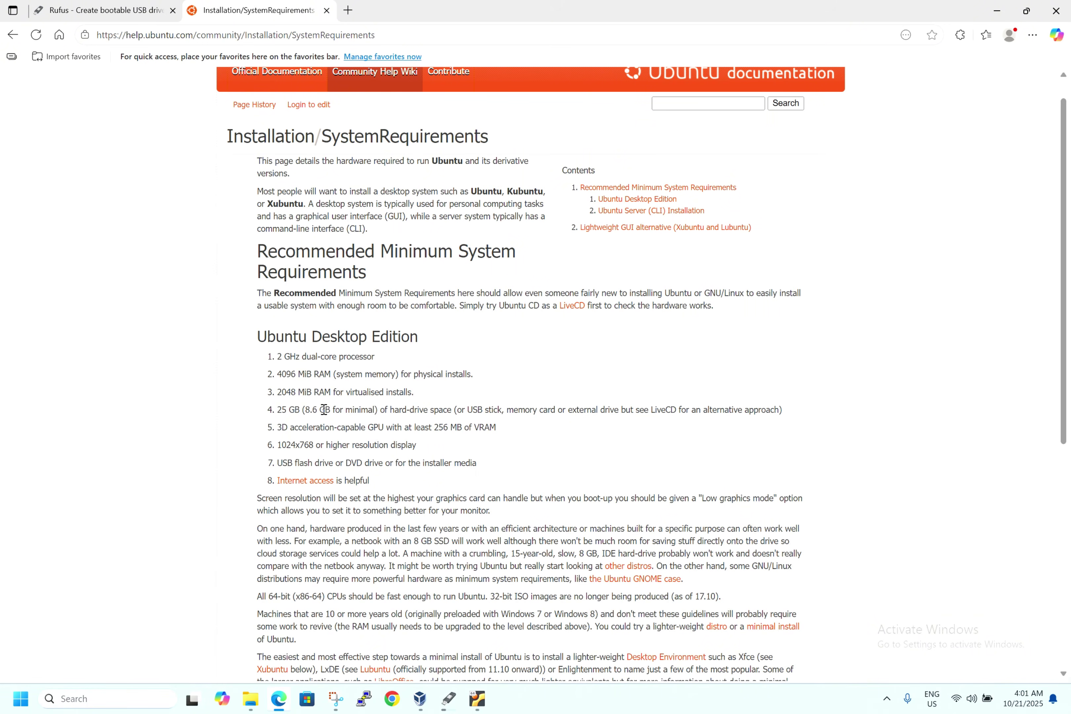
# - Check Rufus's copy progress (24.3%, minimal.squashfs), then switch back to VirtualBox Manager
pyautogui.click(450, 708)
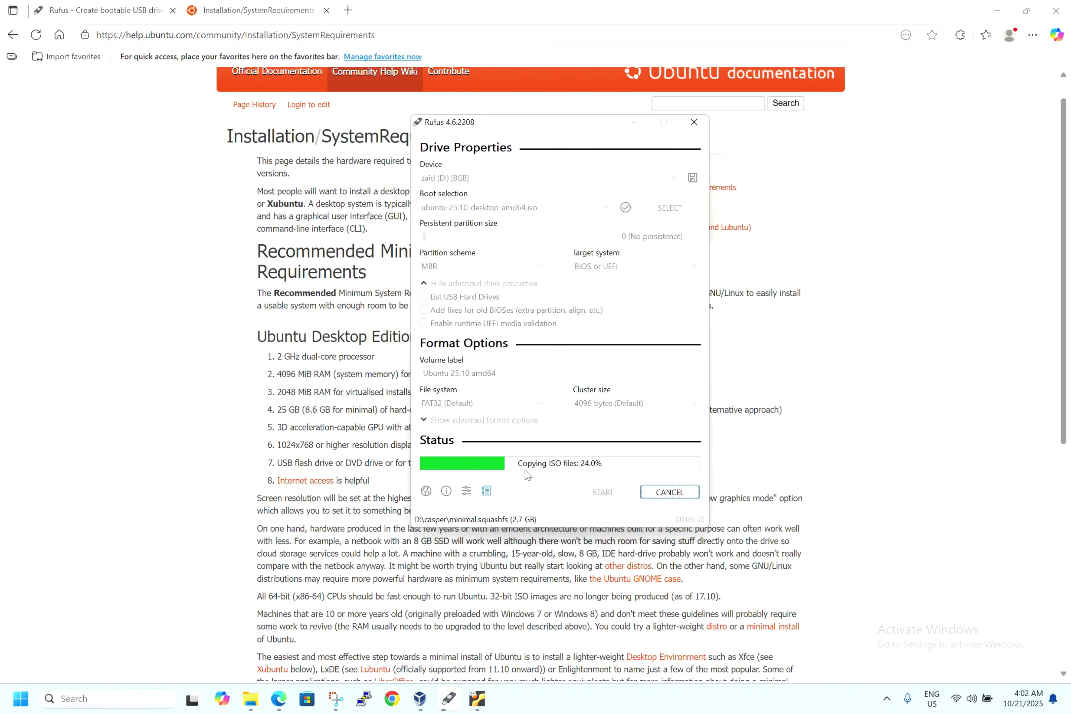
pyautogui.click(420, 700)
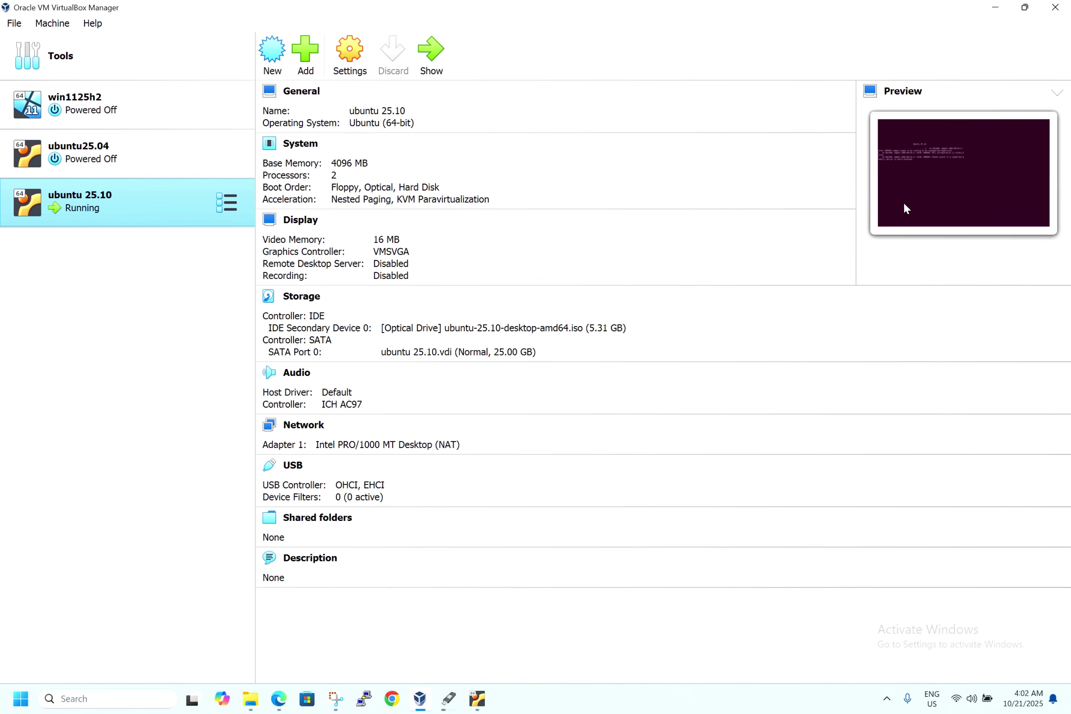
# - Bring up the ubuntu 25.10 VM window, maximize it and dismiss the capture notices
pyautogui.click(481, 698)
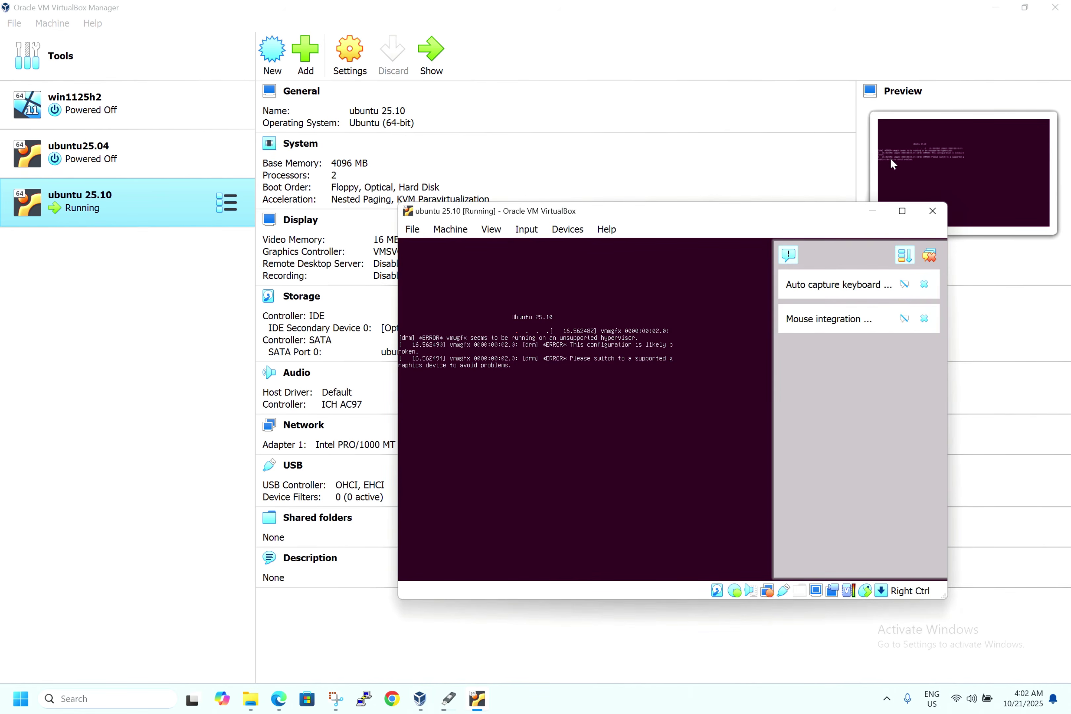
pyautogui.click(902, 211)
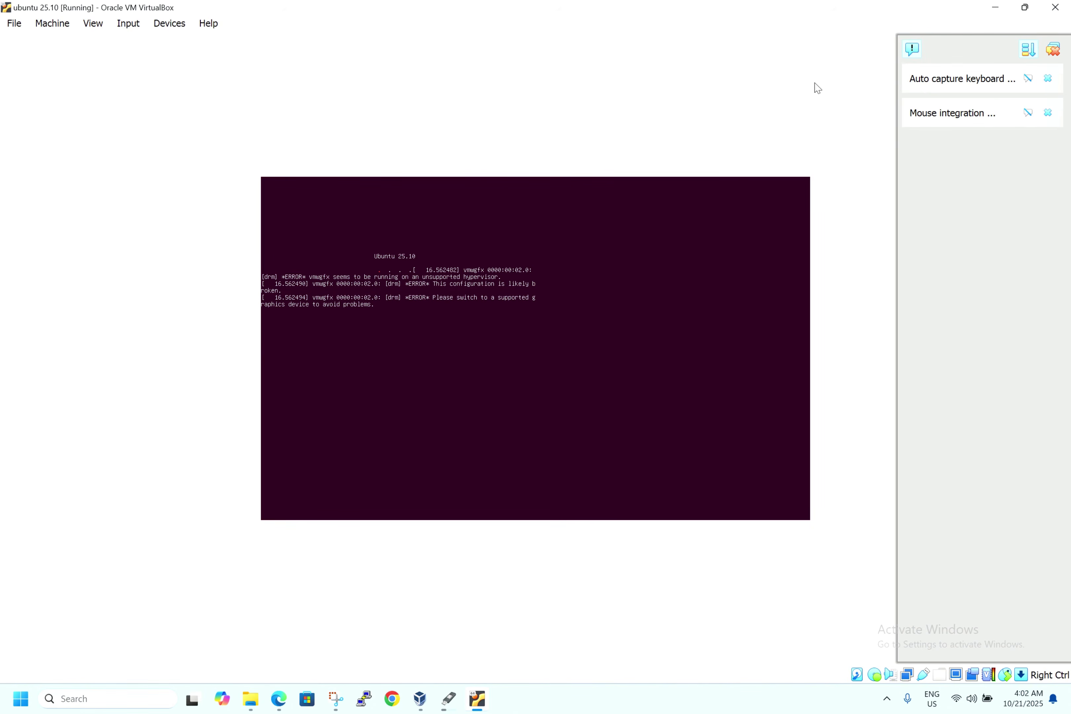
pyautogui.click(1055, 50)
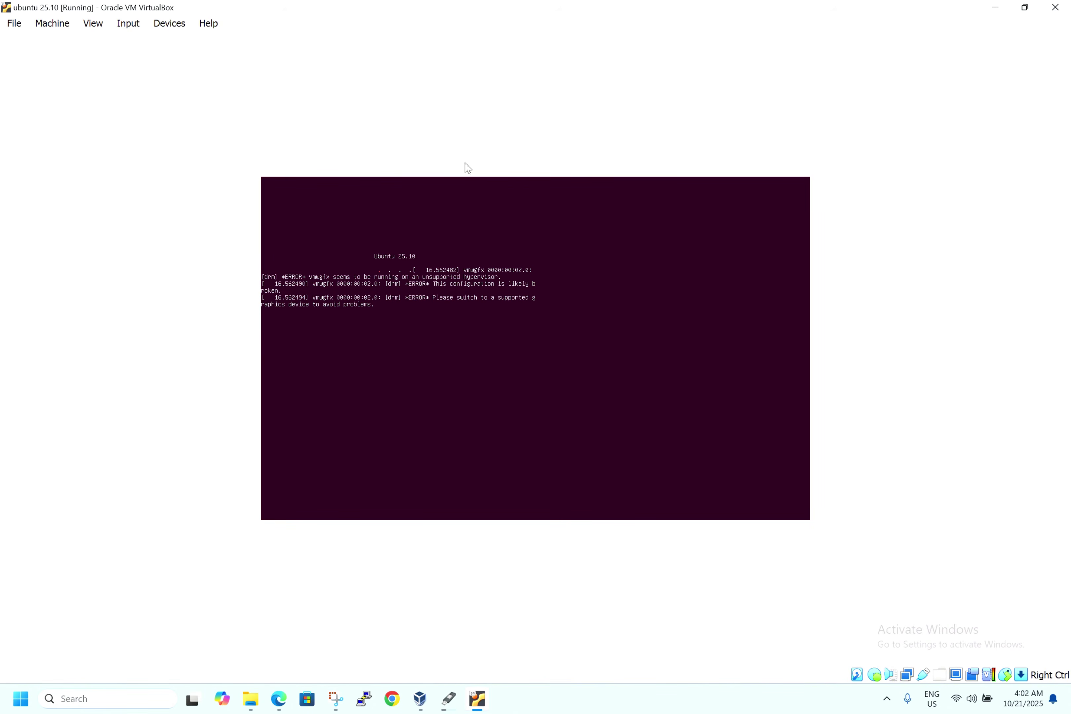
# - Switch the VM display to Scaled Mode and maximize the scaled window
pyautogui.click(102, 23)
pyautogui.click(137, 78)
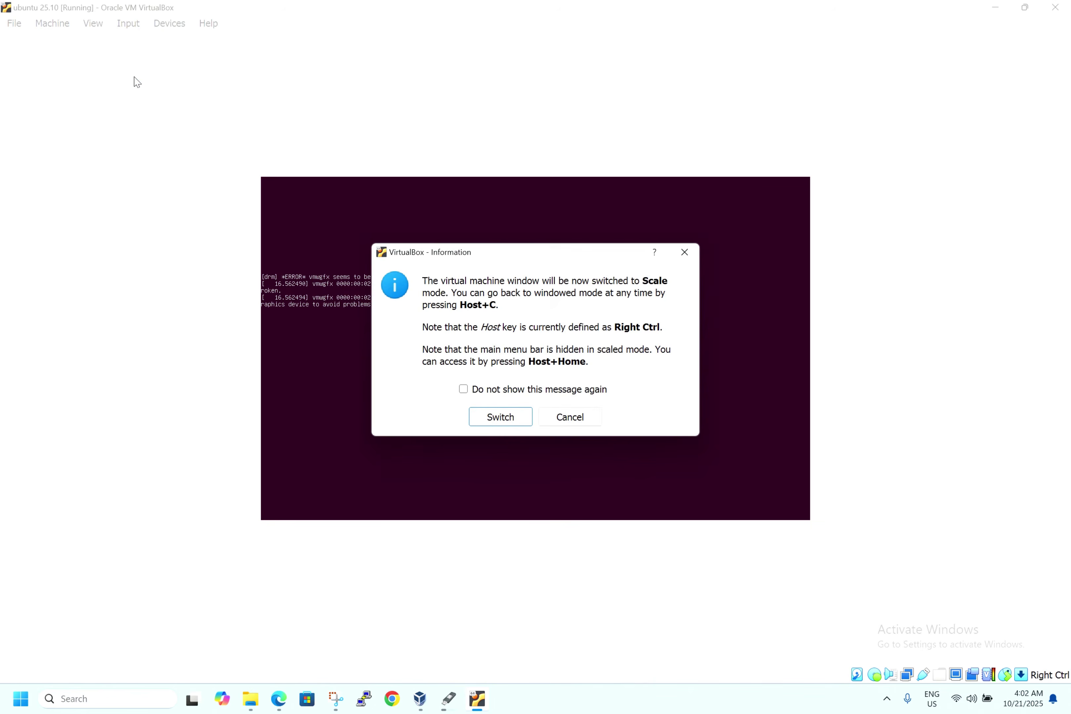
pyautogui.click(500, 416)
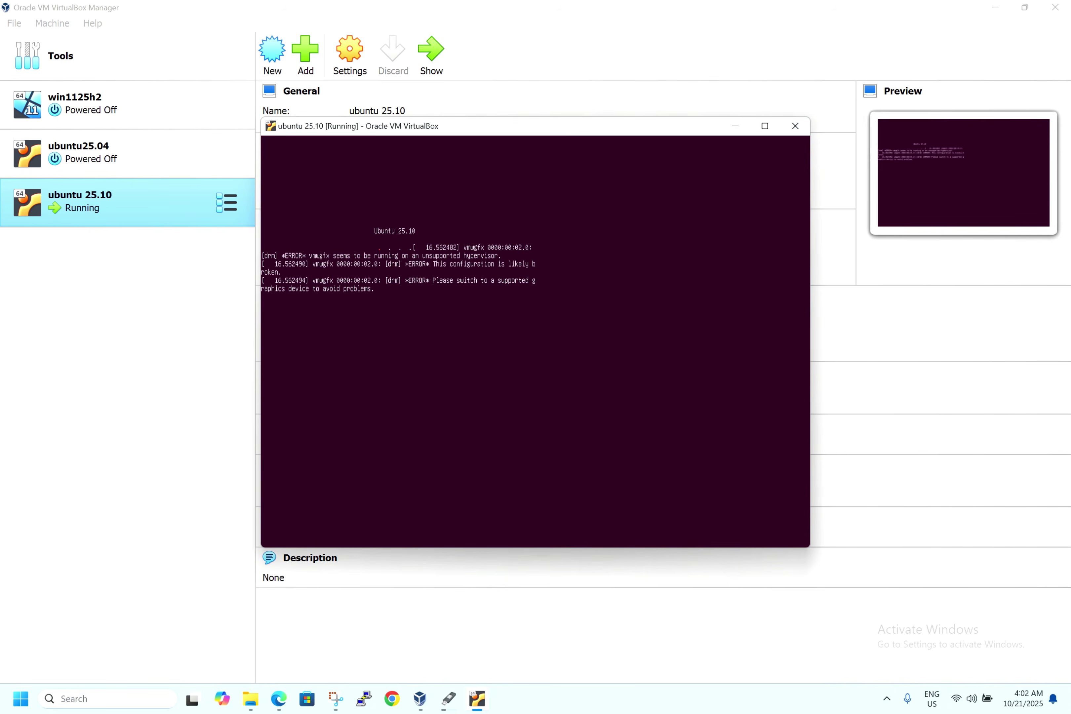
pyautogui.click(765, 126)
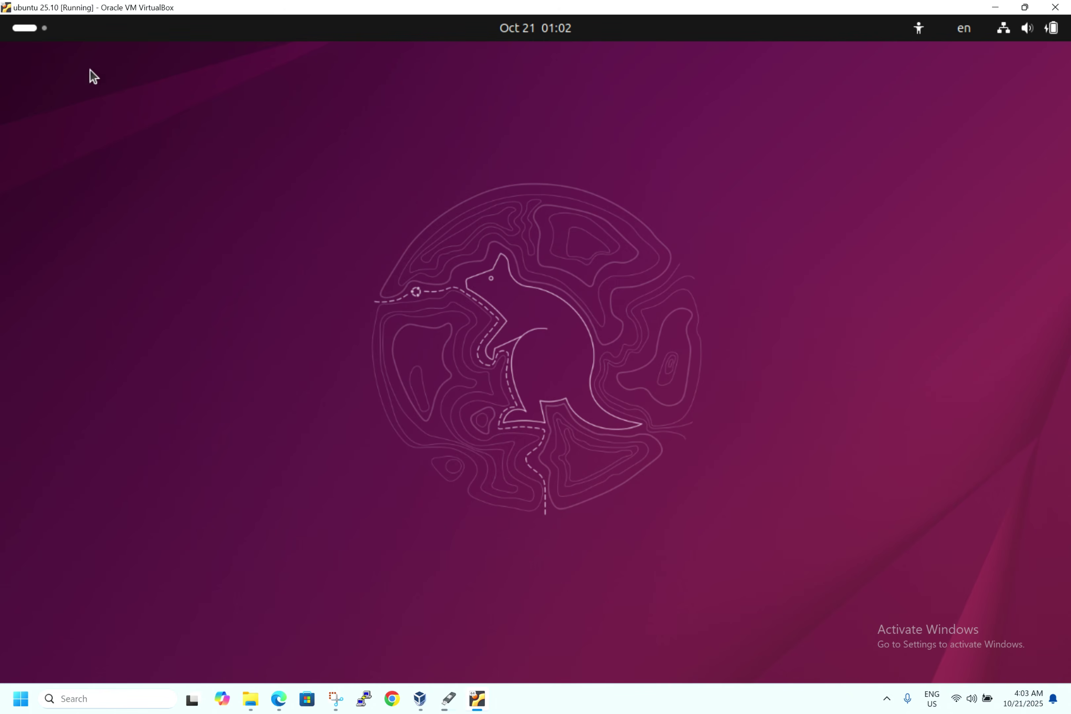
# - Launch Install Ubuntu from the Activities overview dock
pyautogui.click(44, 23)
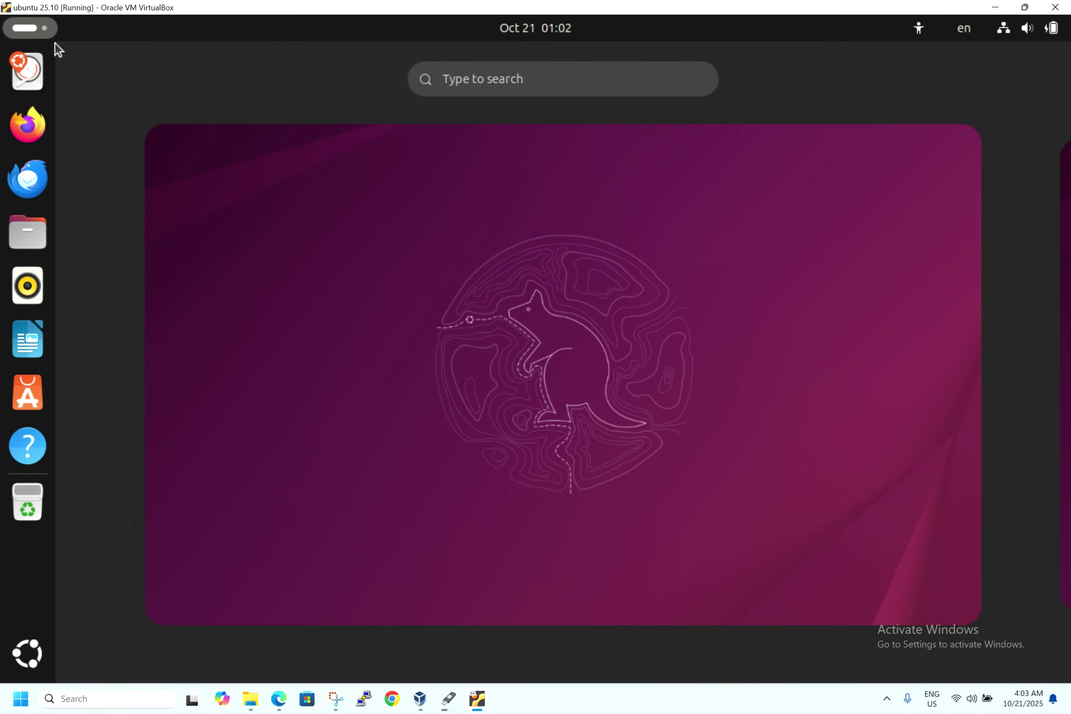
pyautogui.click(34, 76)
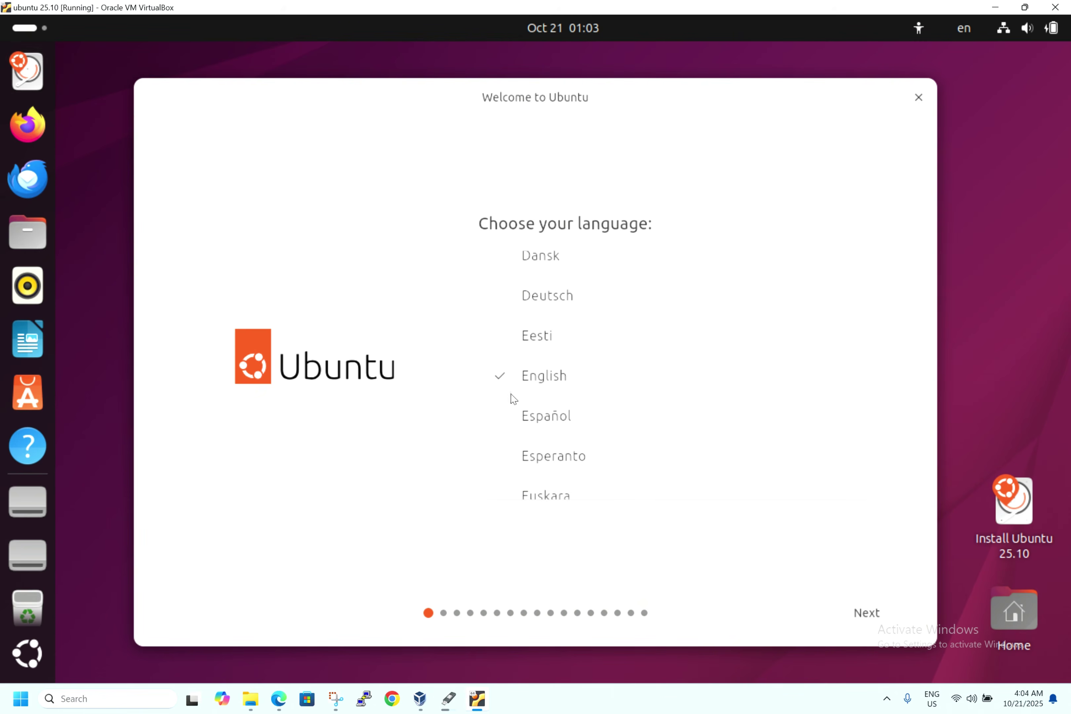
# - Keep English, default accessibility and English (US) keyboard, and choose not to connect to the internet
pyautogui.click(858, 614)
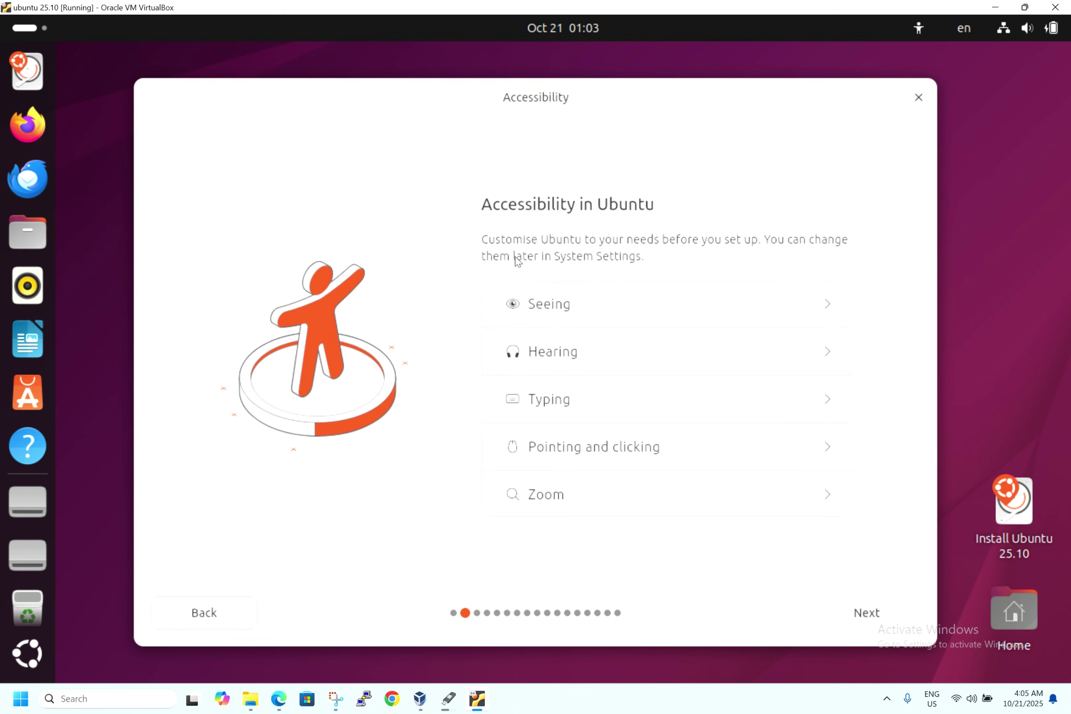
pyautogui.click(853, 614)
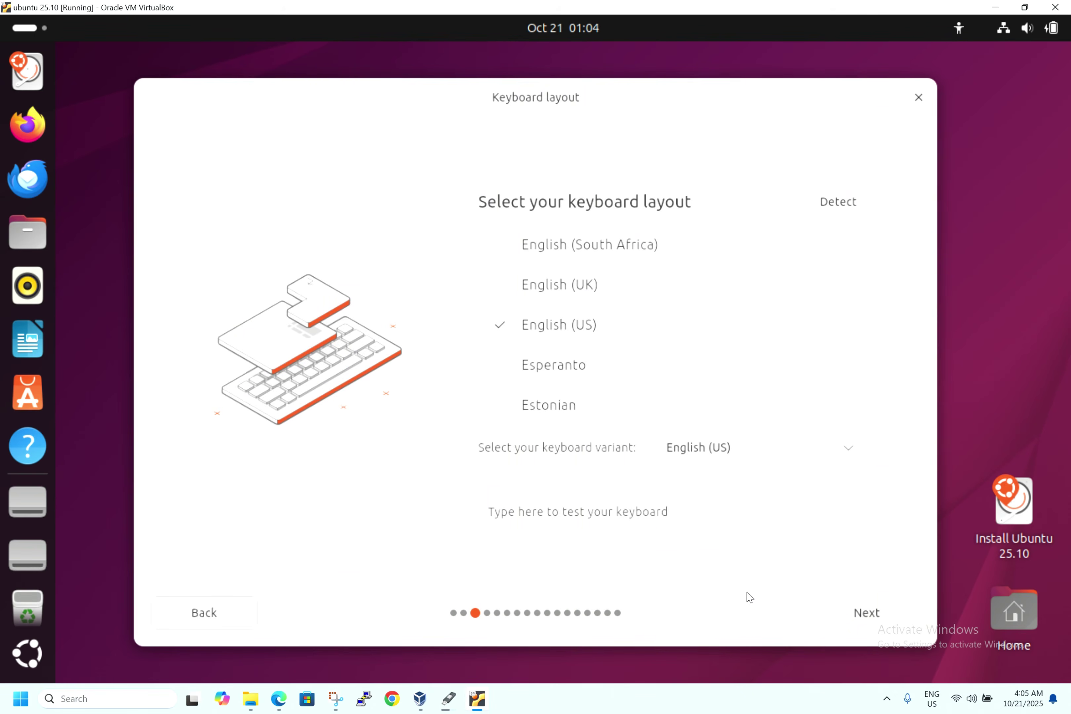
pyautogui.click(861, 617)
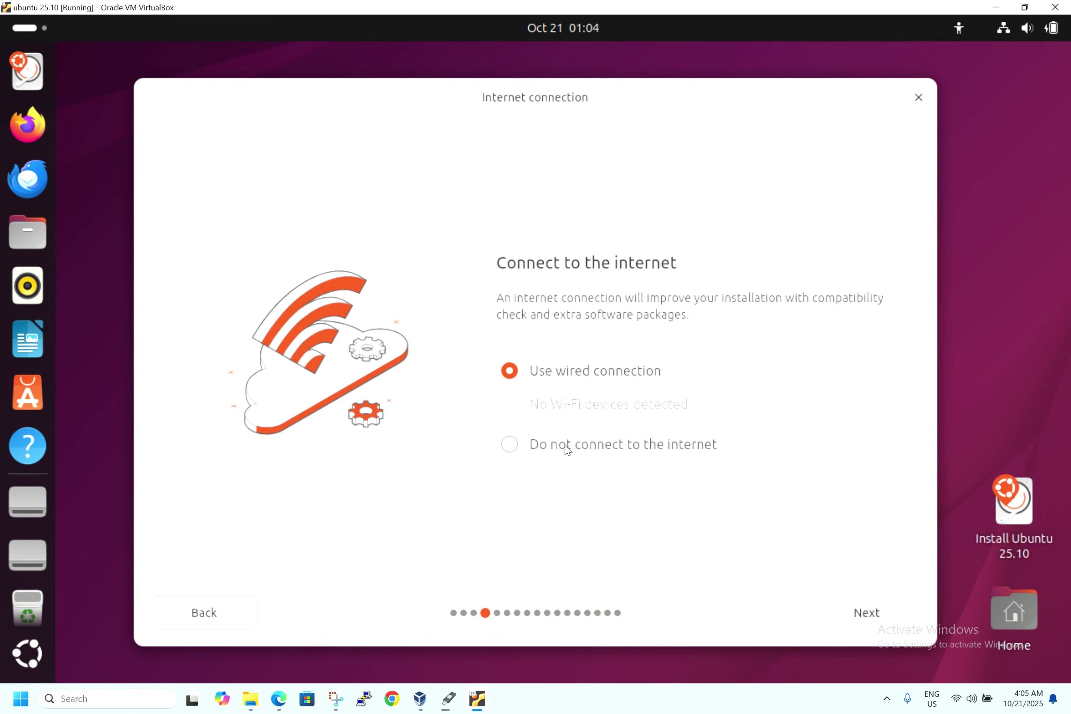
pyautogui.click(513, 452)
pyautogui.click(862, 624)
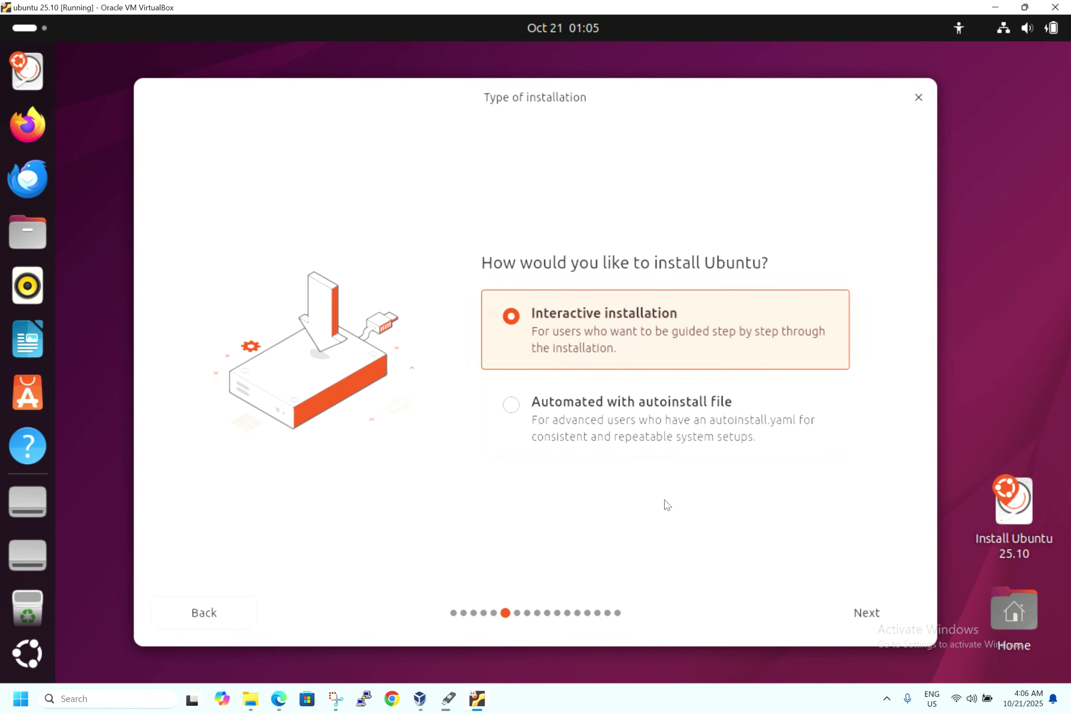
# - Keep interactive installation and the default apps, skipping proprietary third-party software
pyautogui.click(866, 612)
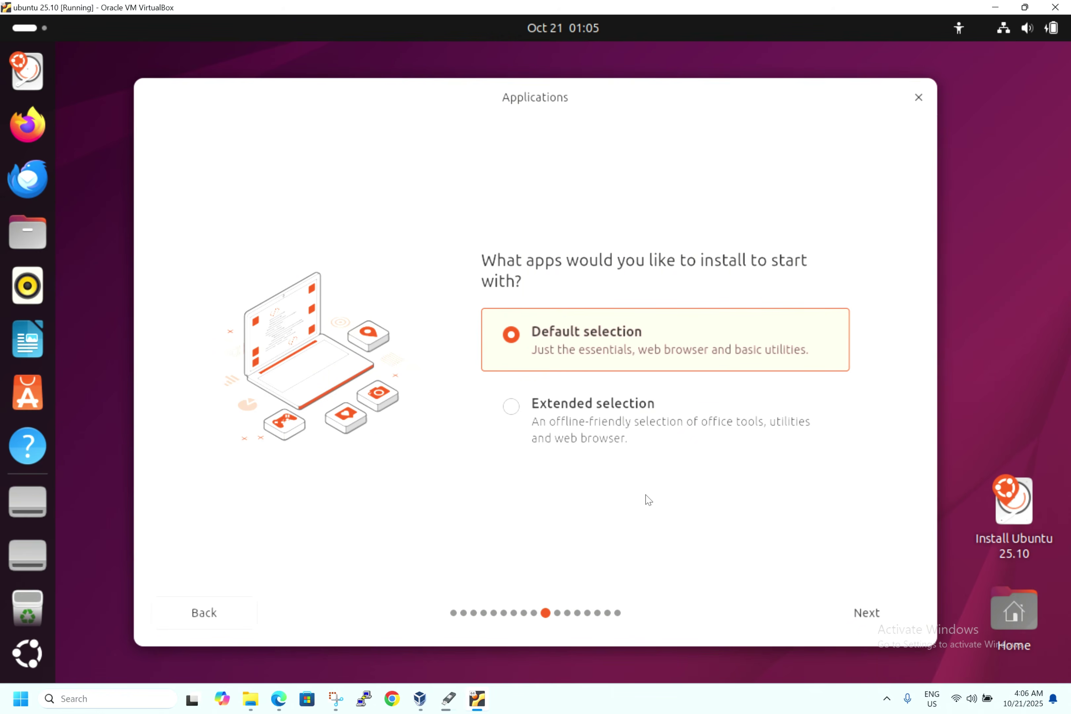
pyautogui.click(854, 612)
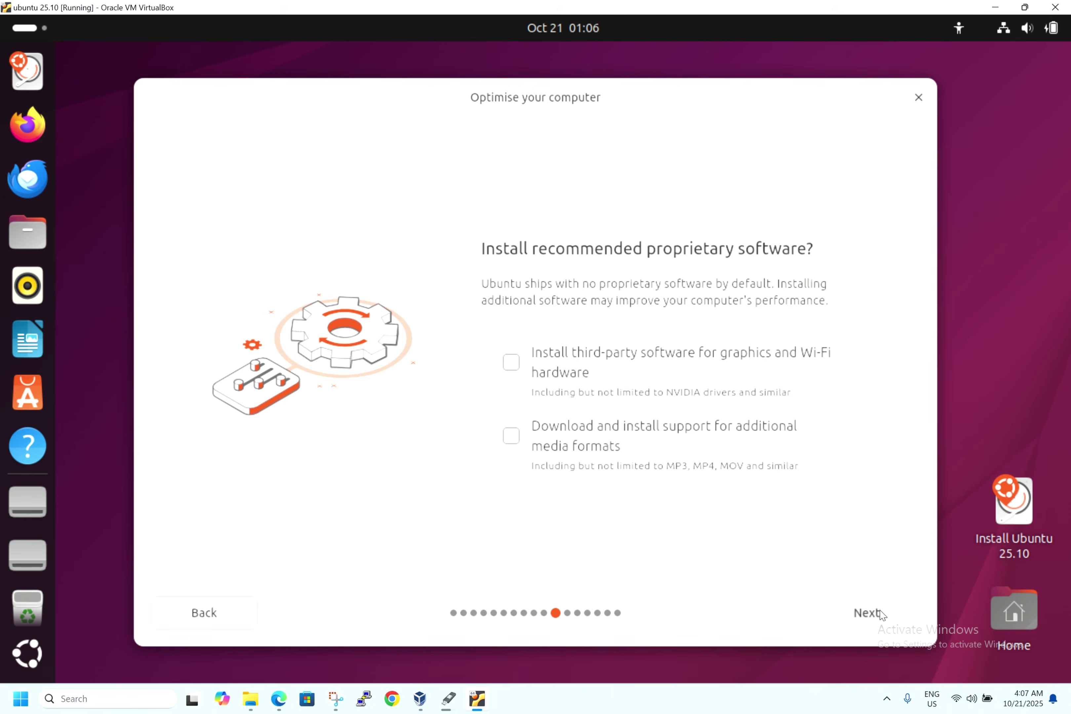
pyautogui.click(868, 612)
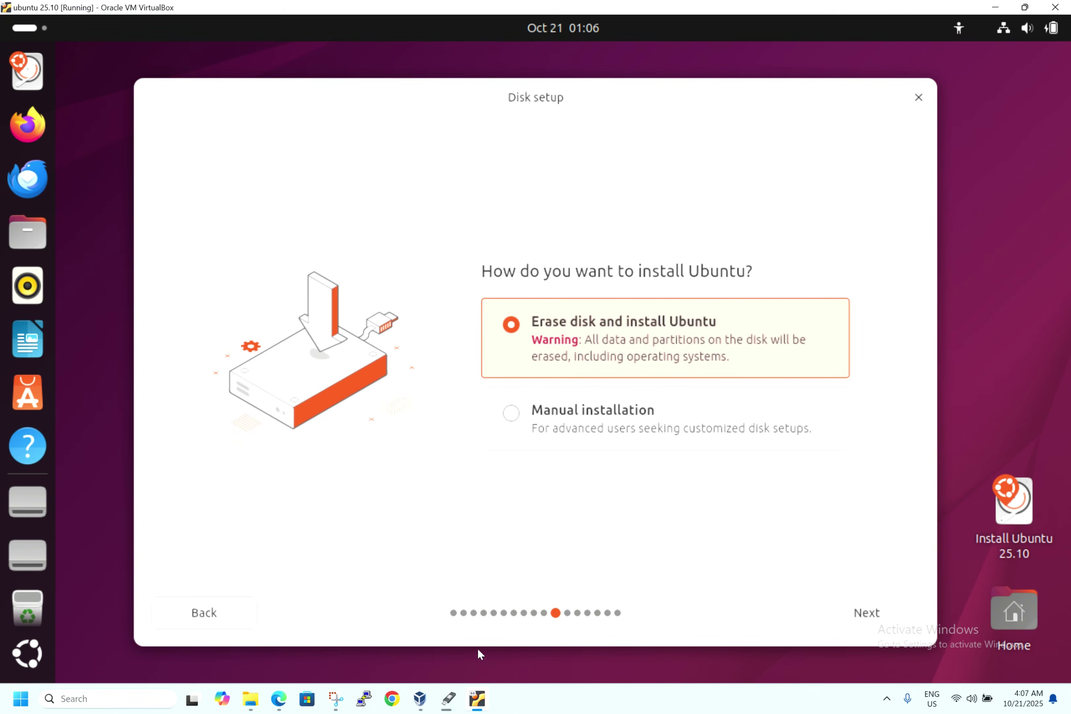
# - After checking Rufus's copy progress, choose Erase disk and install with no encryption
pyautogui.click(447, 698)
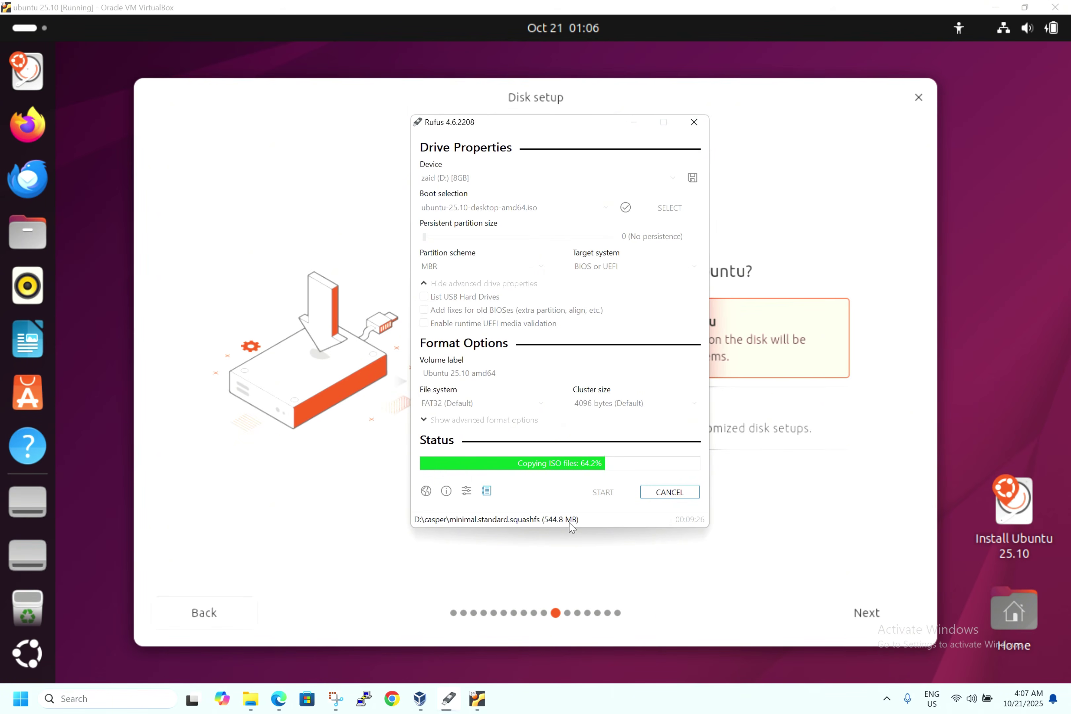
pyautogui.click(635, 123)
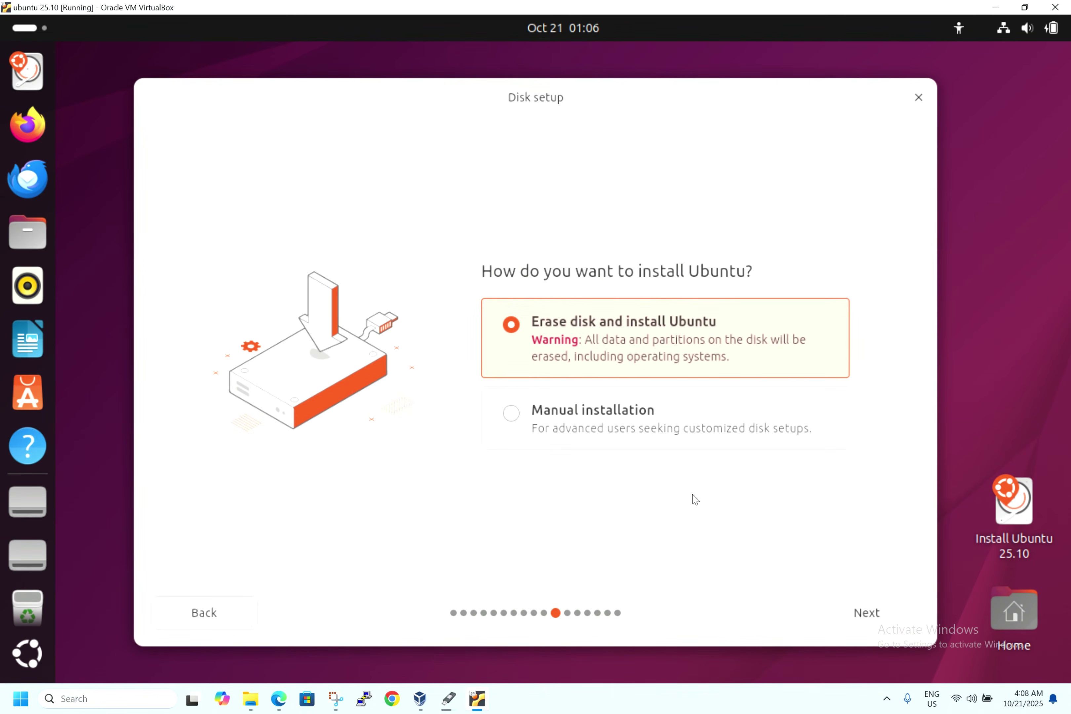
pyautogui.click(871, 612)
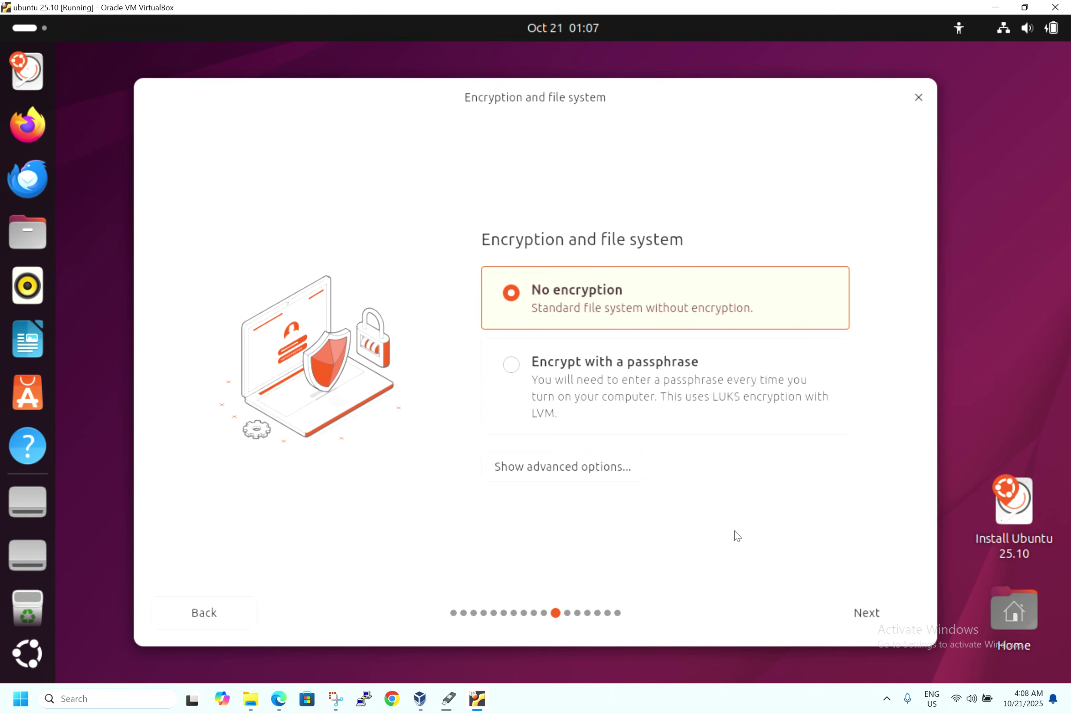
pyautogui.click(891, 612)
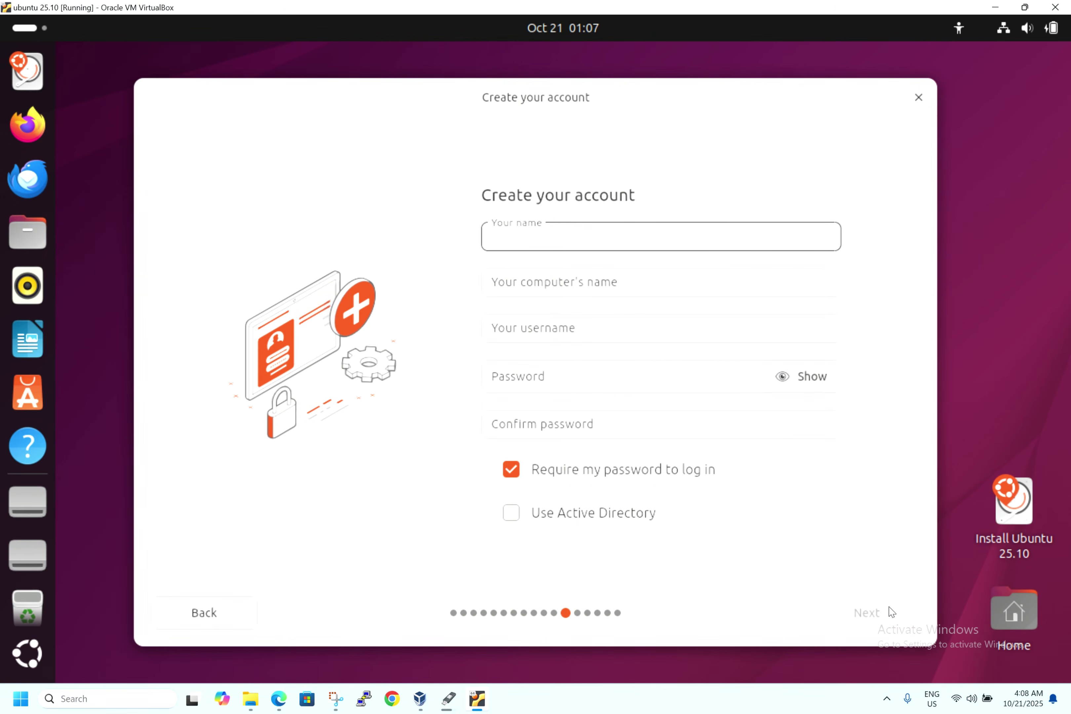
# - Enter the account name and trim the suggested computer's name and username
pyautogui.write('da')
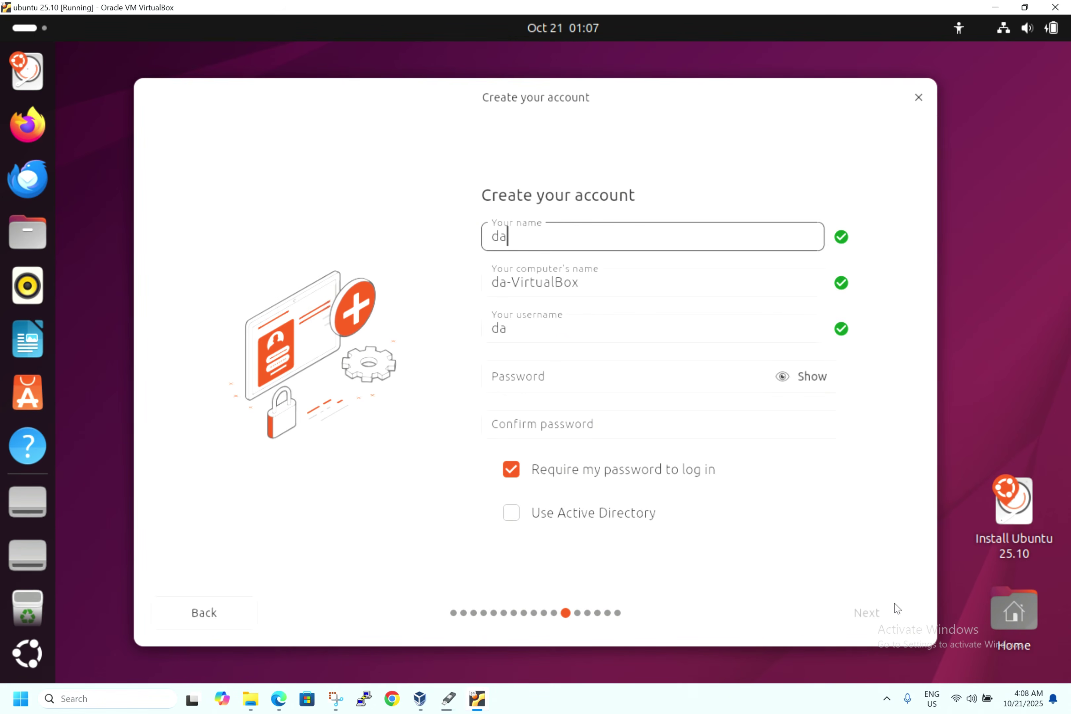
pyautogui.write('ta12')
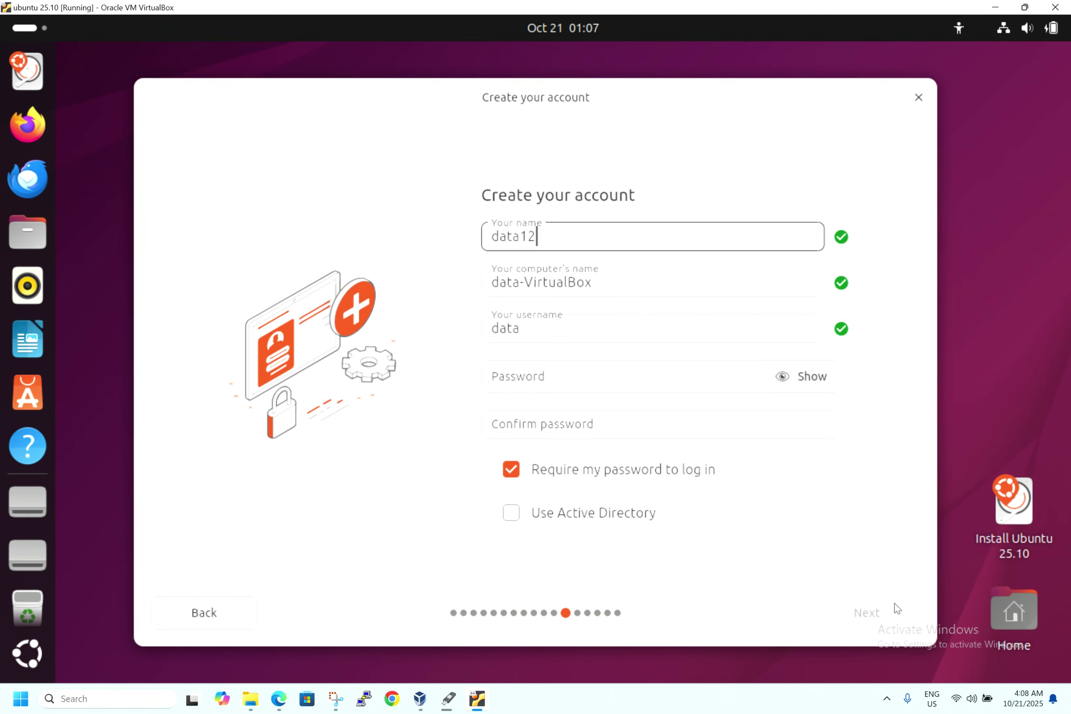
pyautogui.write('3')
pyautogui.press('Tab')
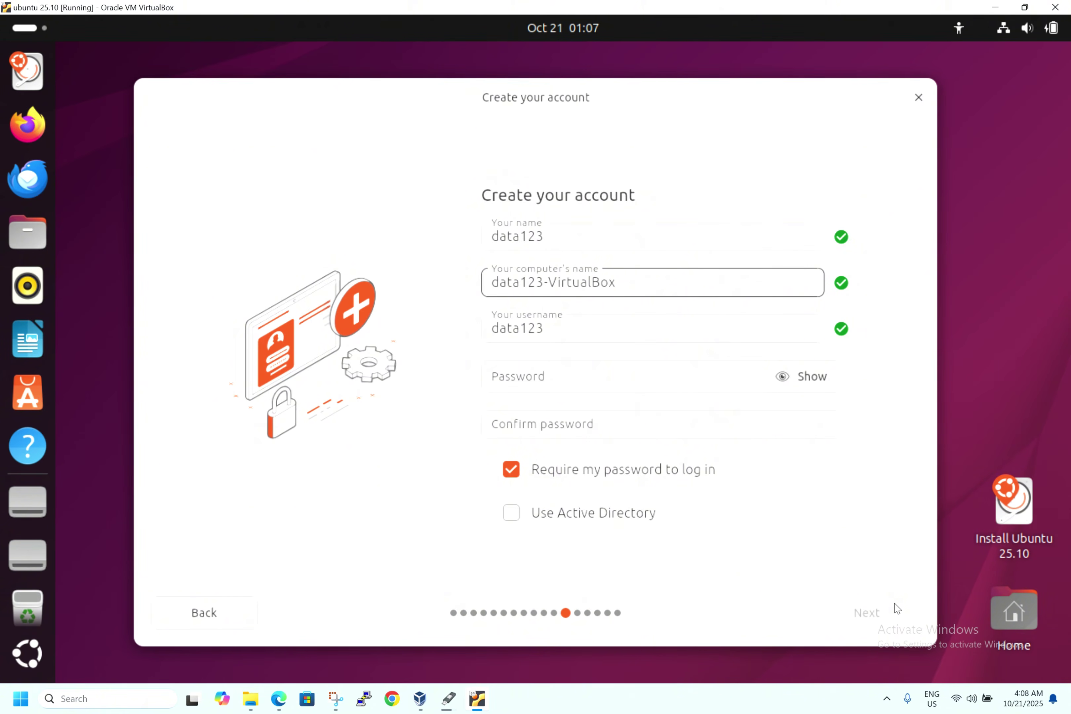
pyautogui.press('BackSpace')
pyautogui.press('BackSpace')
pyautogui.press('BackSpace')
pyautogui.press('BackSpace')
pyautogui.press('BackSpace')
pyautogui.press('BackSpace')
pyautogui.press('BackSpace')
pyautogui.press('BackSpace')
pyautogui.press('BackSpace')
pyautogui.press('BackSpace')
pyautogui.press('BackSpace')
pyautogui.press('Tab')
pyautogui.press('End')
pyautogui.press('BackSpace')
pyautogui.press('BackSpace')
pyautogui.press('BackSpace')
# - Enter and confirm the account password, then continue to the timezone page
pyautogui.press('Tab')
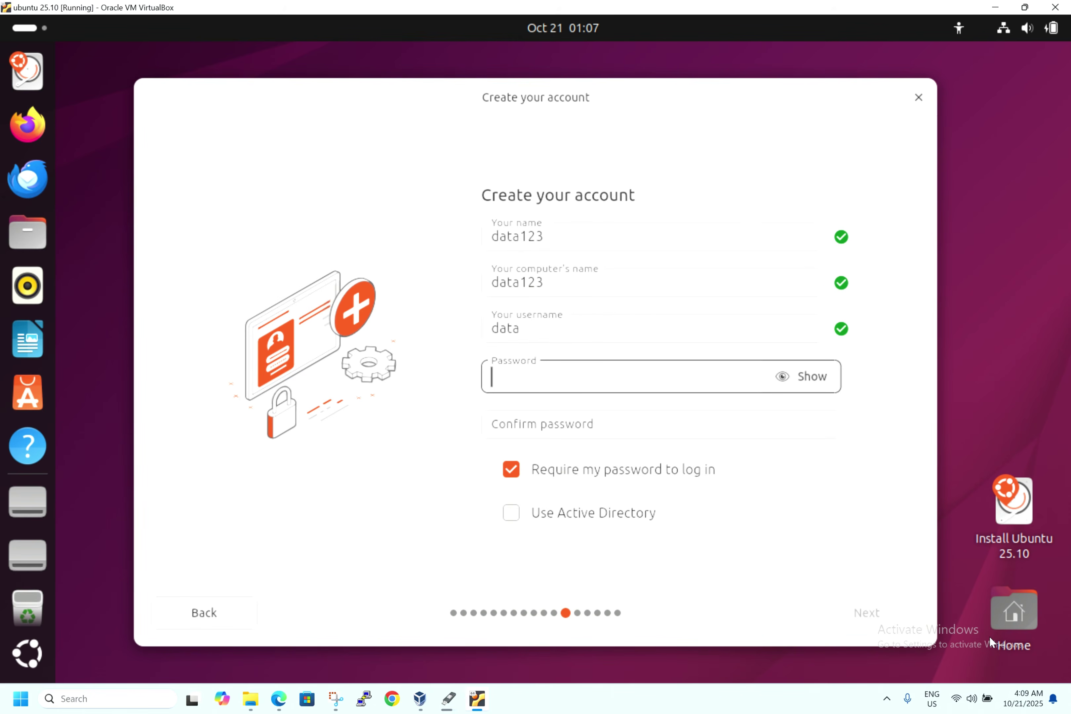
pyautogui.hotkey('ctrl', 'v')
pyautogui.press('Tab')
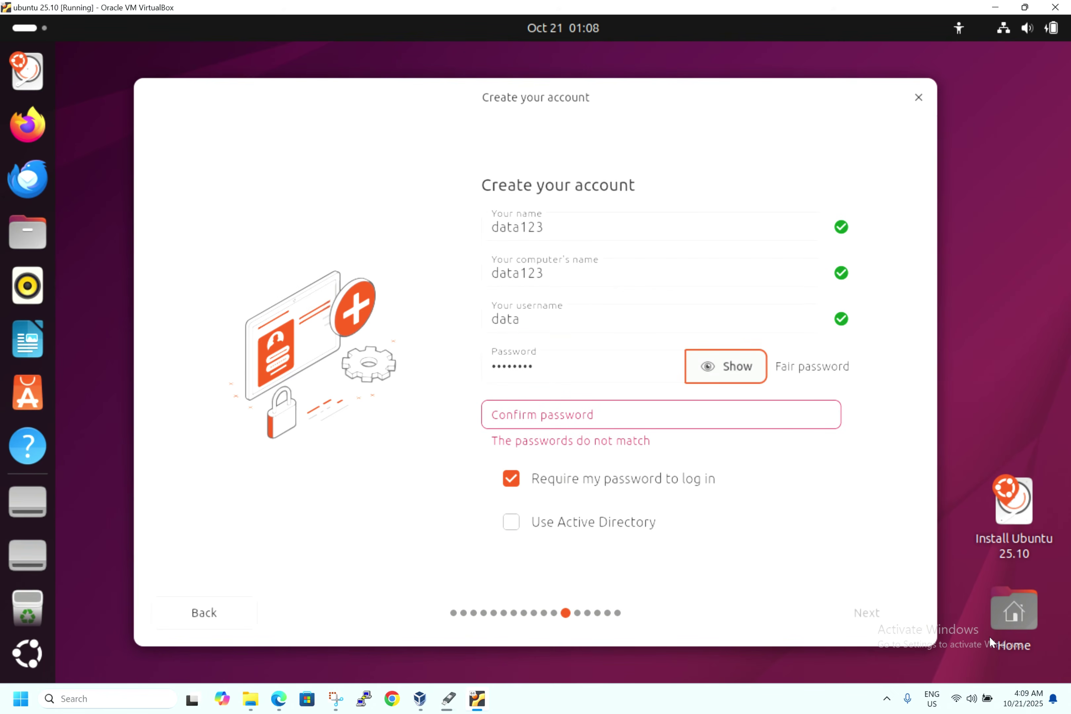
pyautogui.press('Tab')
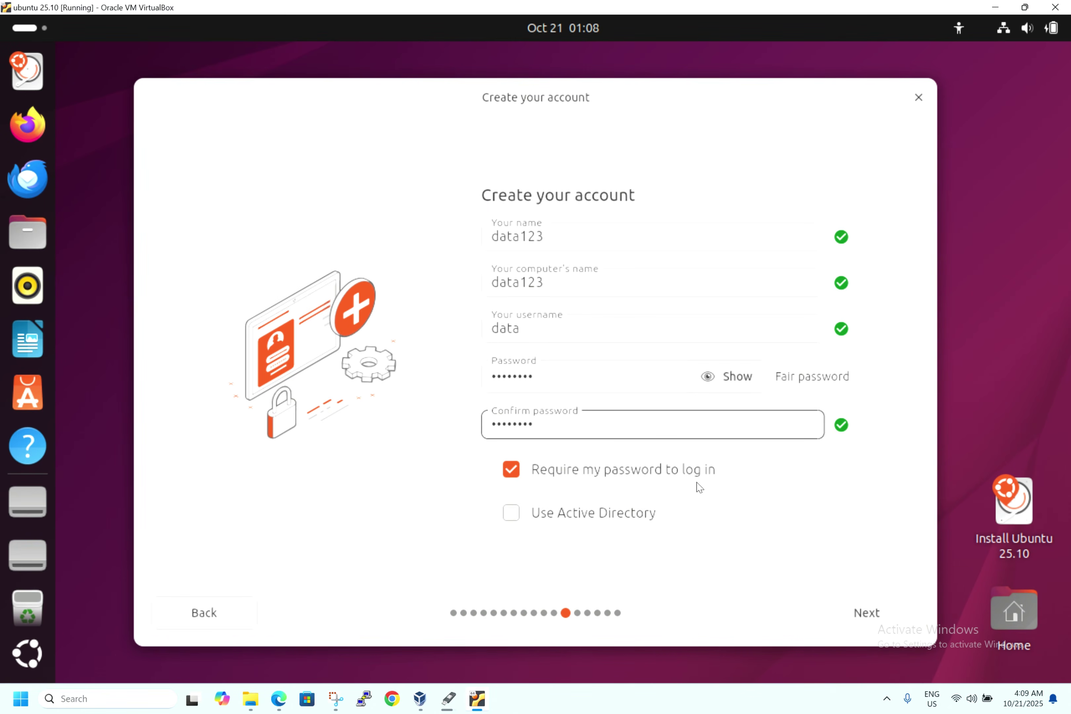
pyautogui.click(854, 613)
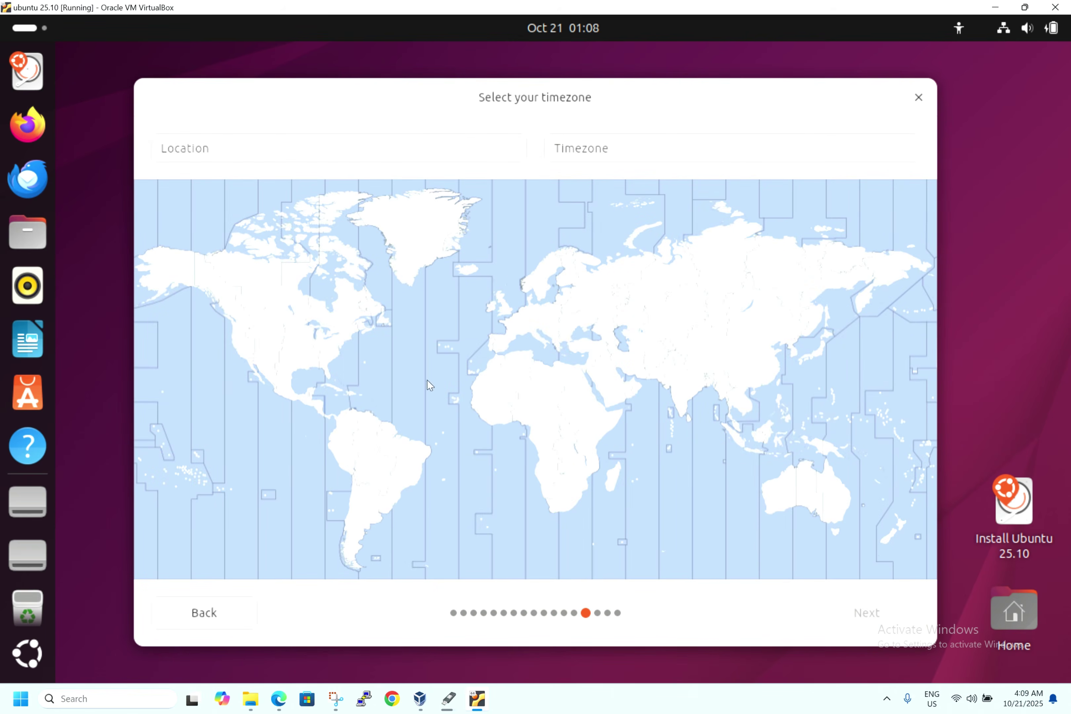
# - Pick Mumbai (Asia/Kolkata) on the timezone map, review the summary, and begin installing
pyautogui.click(675, 388)
pyautogui.click(852, 619)
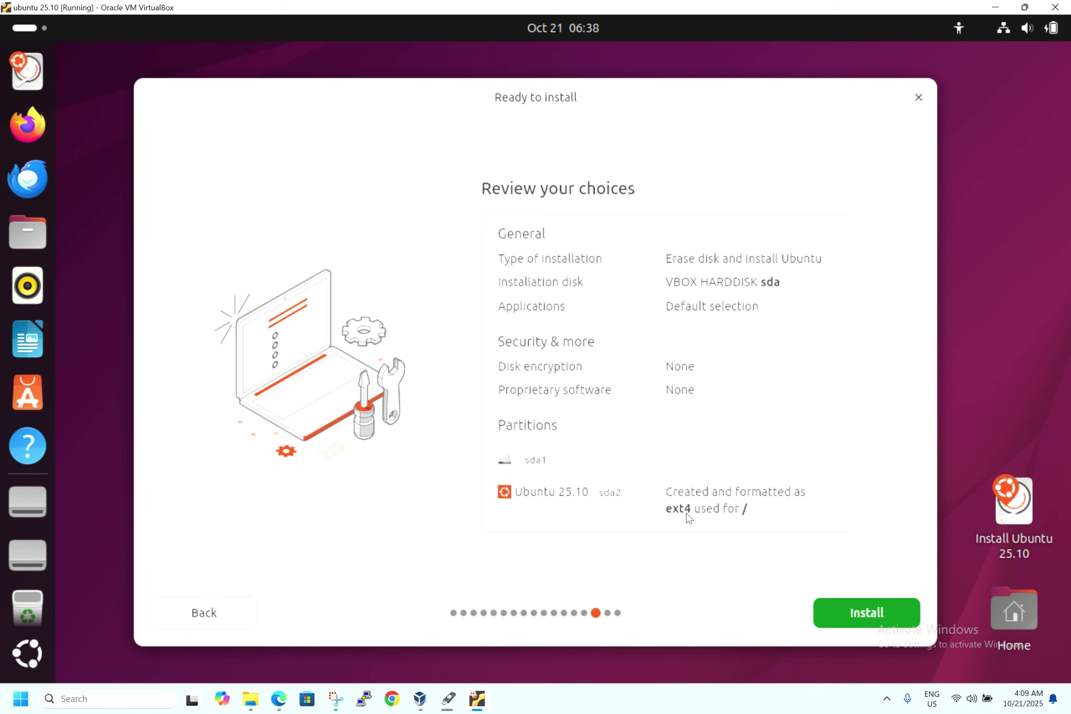
pyautogui.click(859, 617)
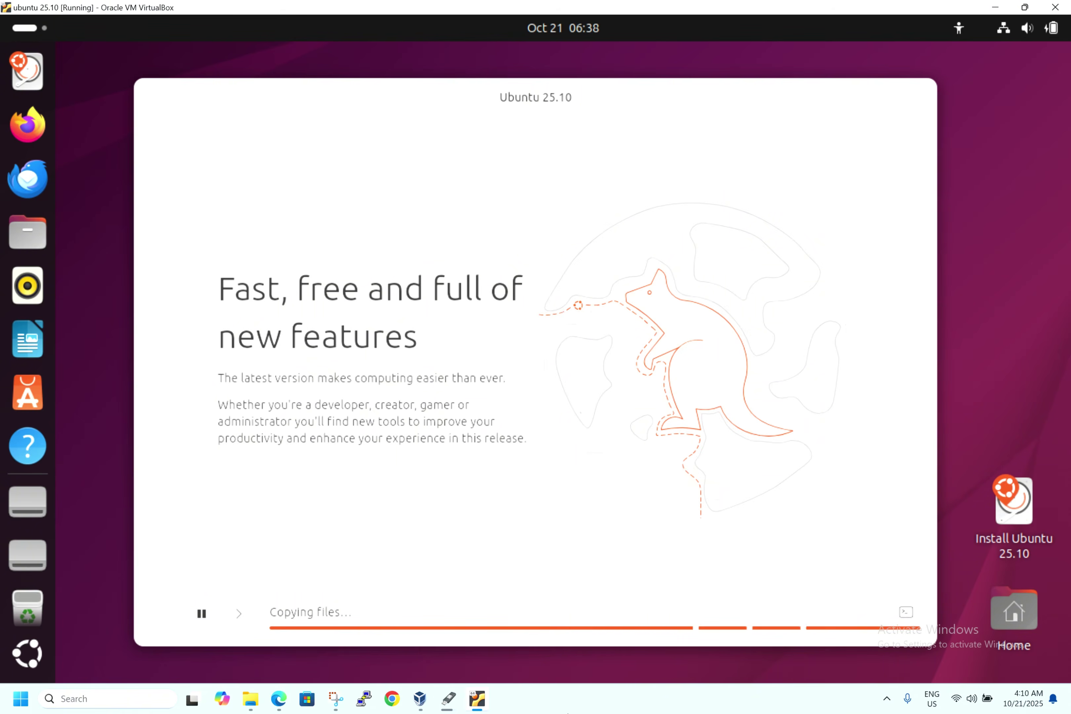
pyautogui.click(455, 701)
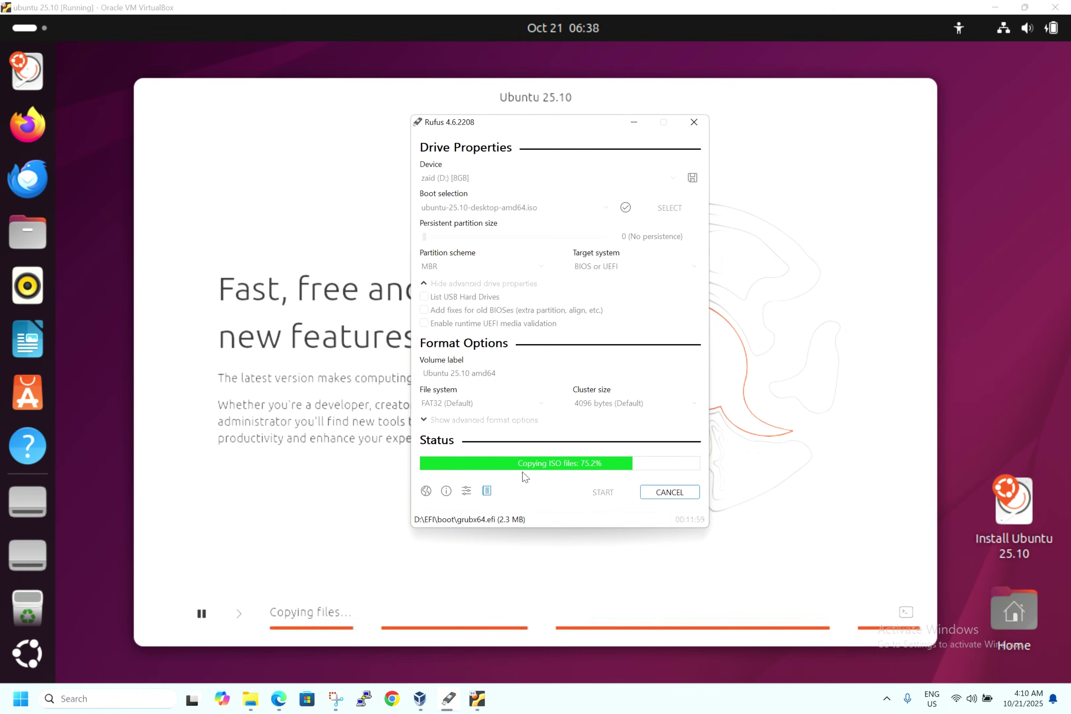
pyautogui.click(632, 123)
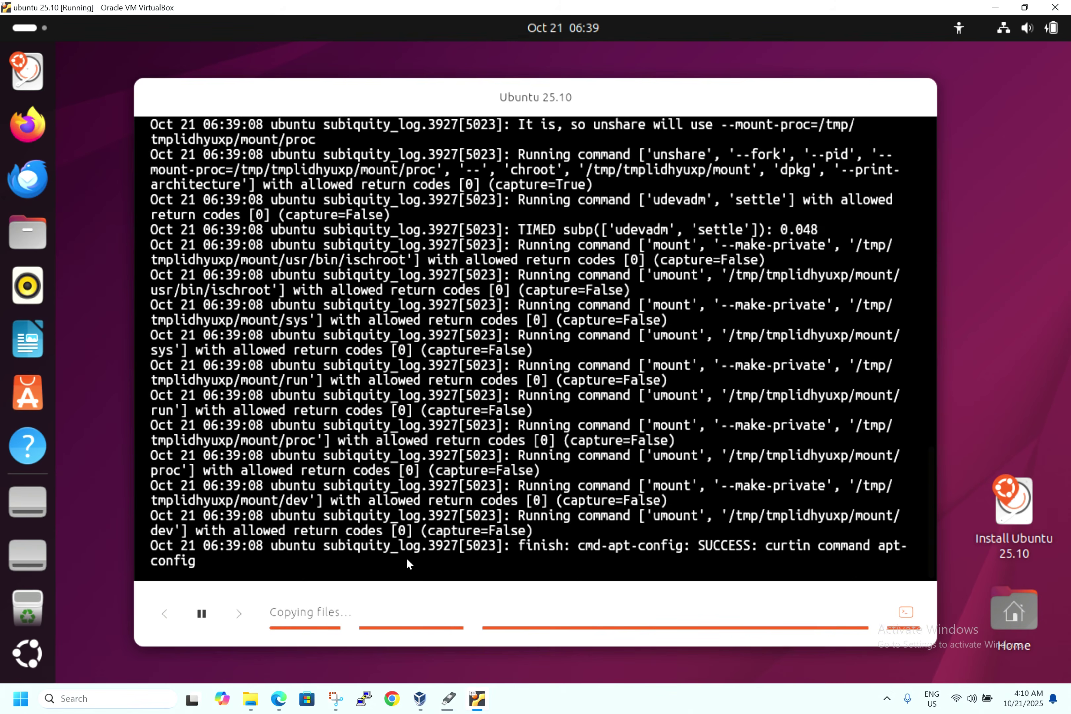
pyautogui.scroll(3, 415, 460)
pyautogui.scroll(-3, 410, 437)
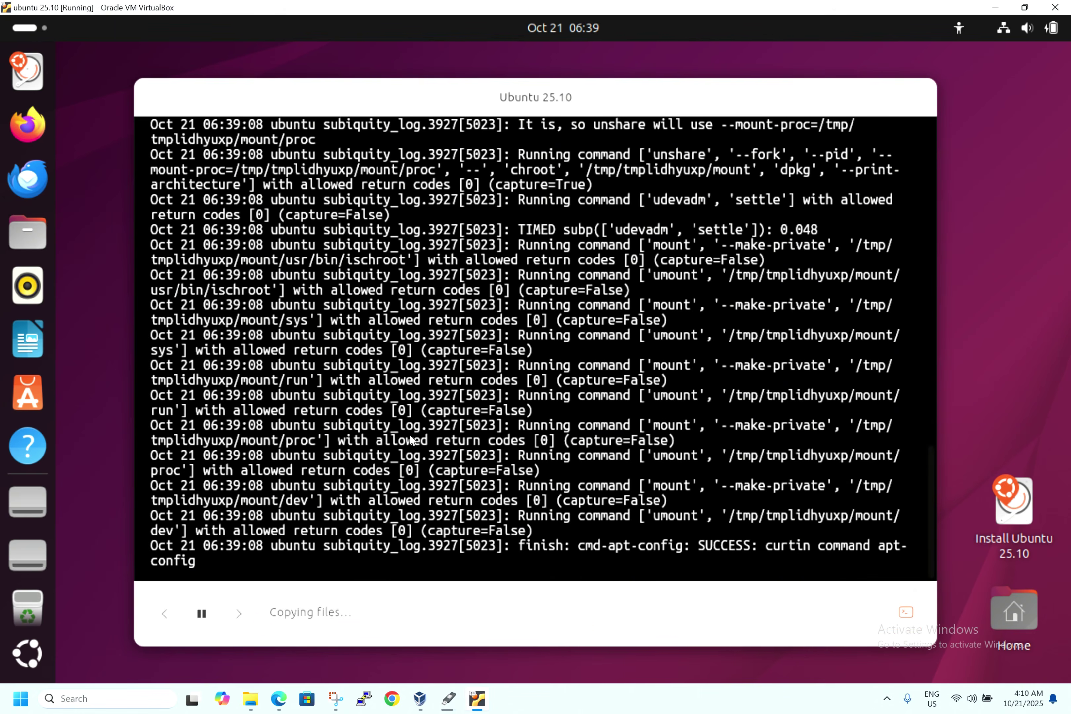
pyautogui.scroll(3, 410, 437)
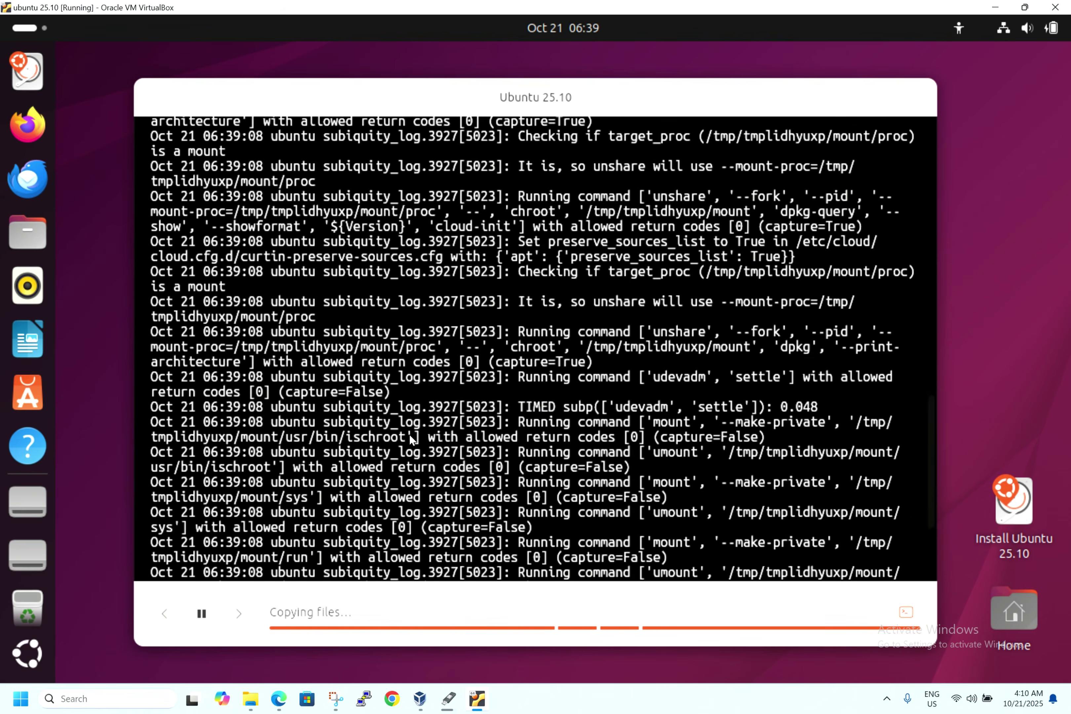
pyautogui.scroll(-1, 409, 434)
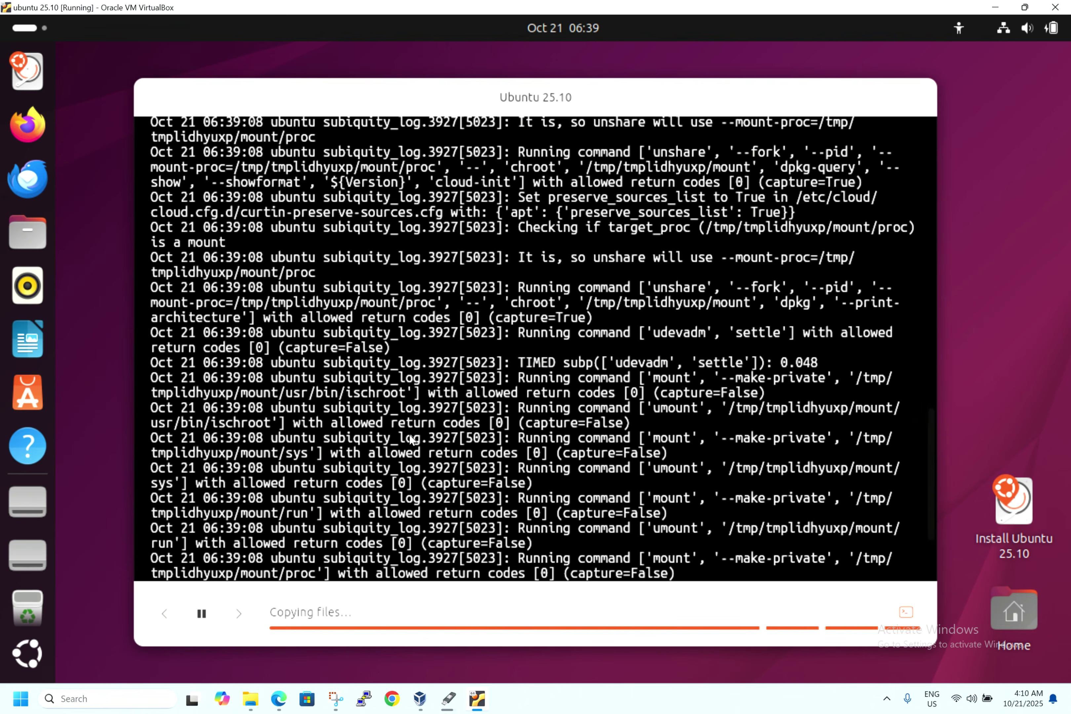
pyautogui.click(904, 609)
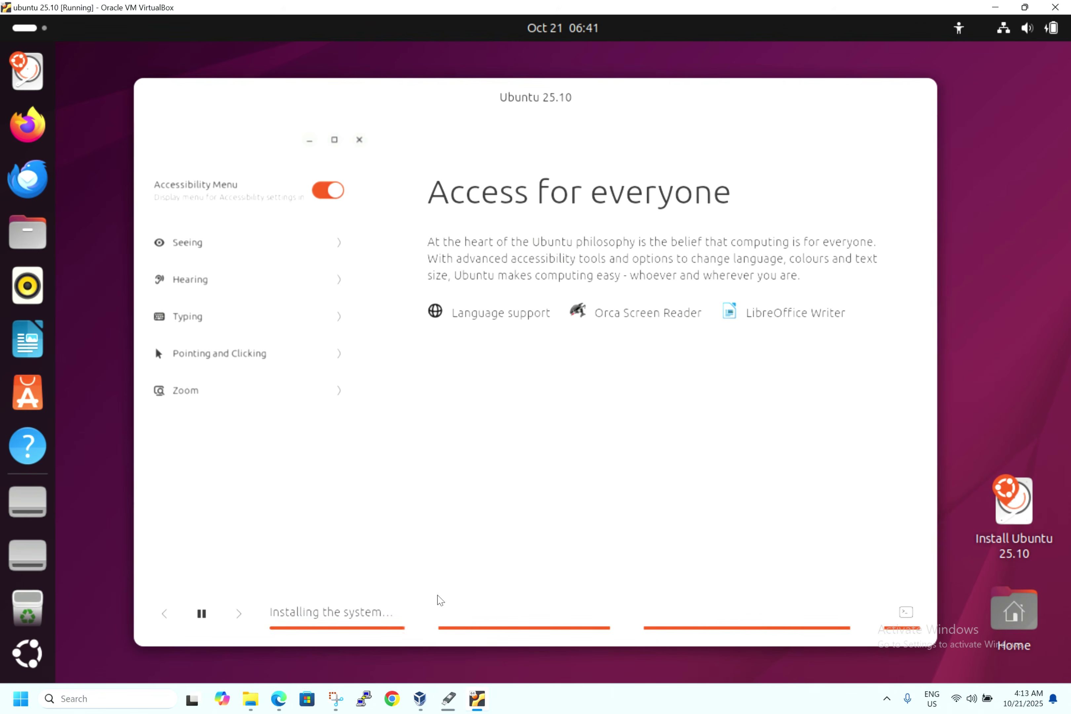
# - Bring the finished Rufus window, showing READY, back to the front
pyautogui.click(447, 705)
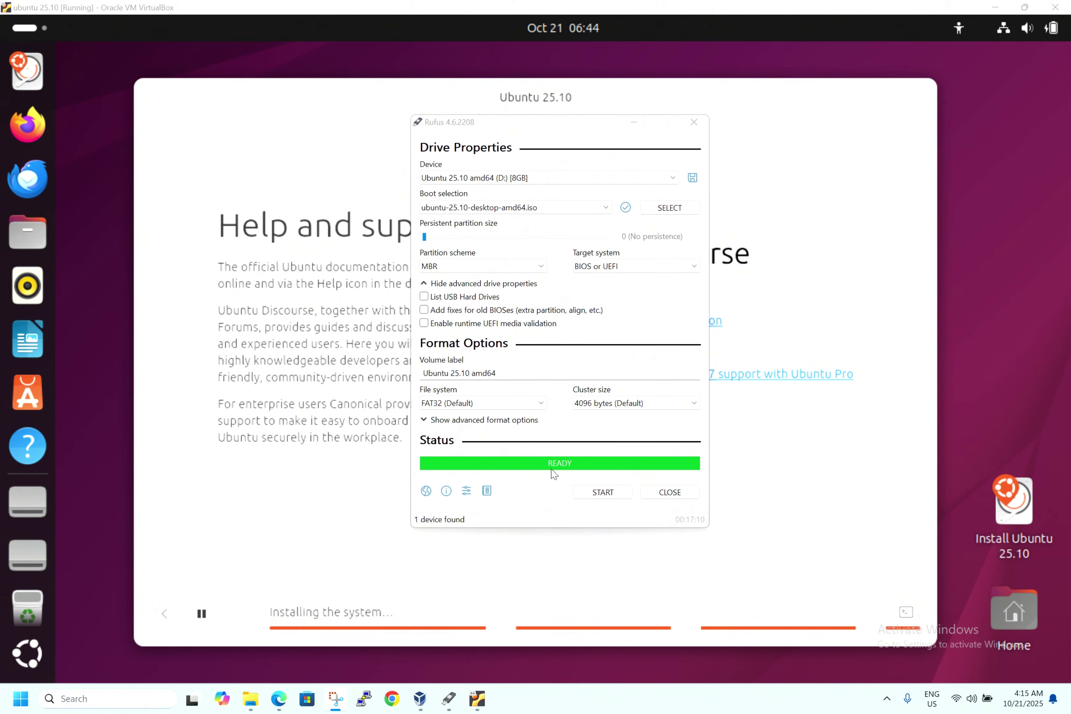
# - Close Rufus and bring the File Explorer window forward
pyautogui.click(673, 492)
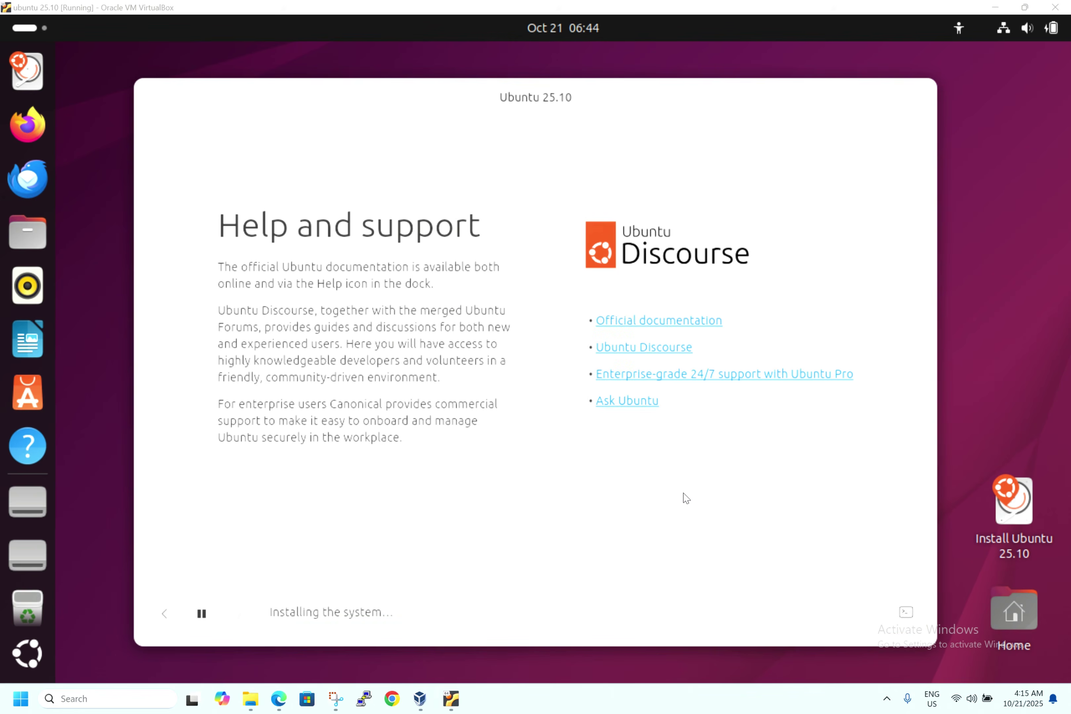
pyautogui.moveTo(251, 697)
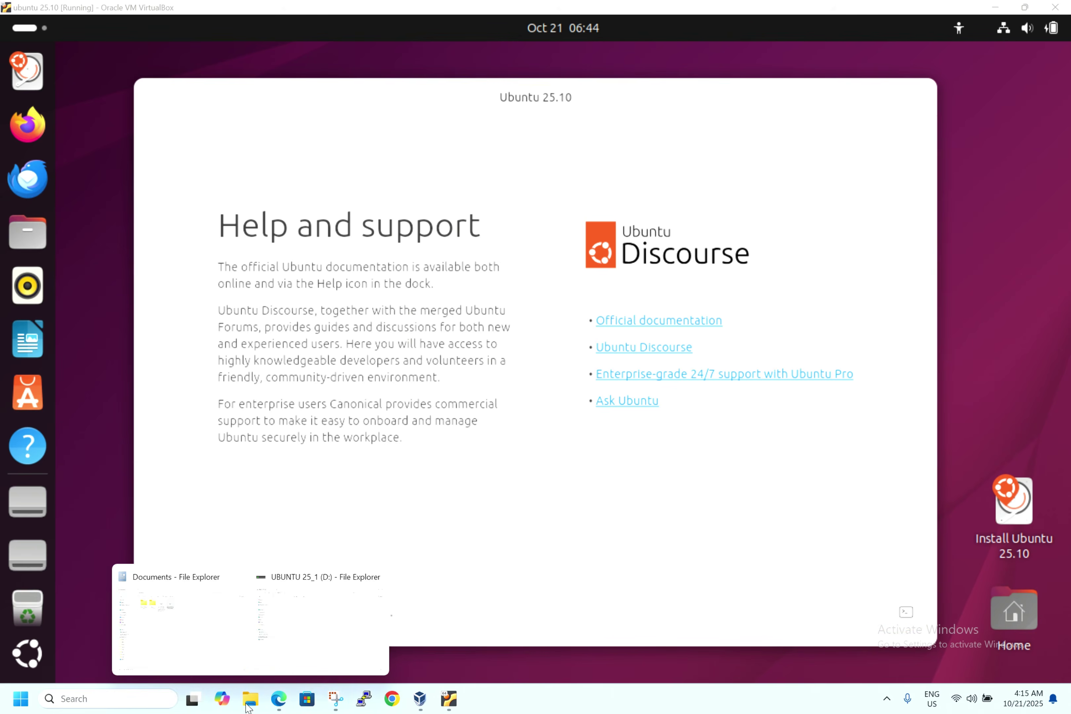
pyautogui.click(189, 638)
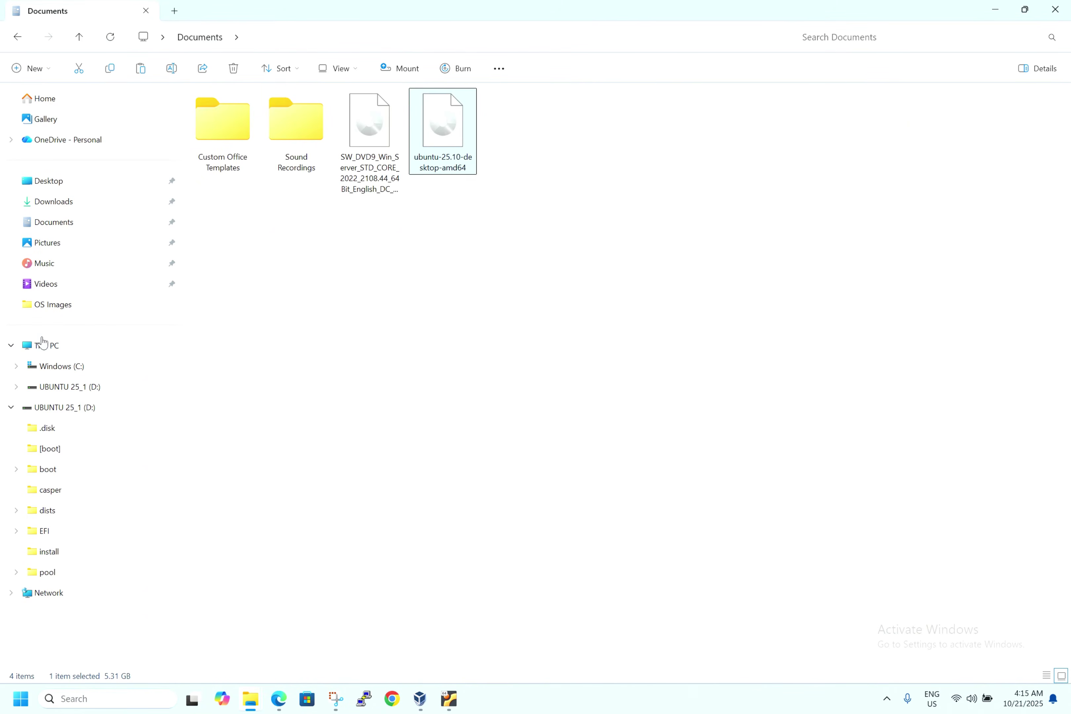
# - Open the UBUNTU 25_1 (D:) drive from This PC, then switch back to the VM
pyautogui.click(41, 339)
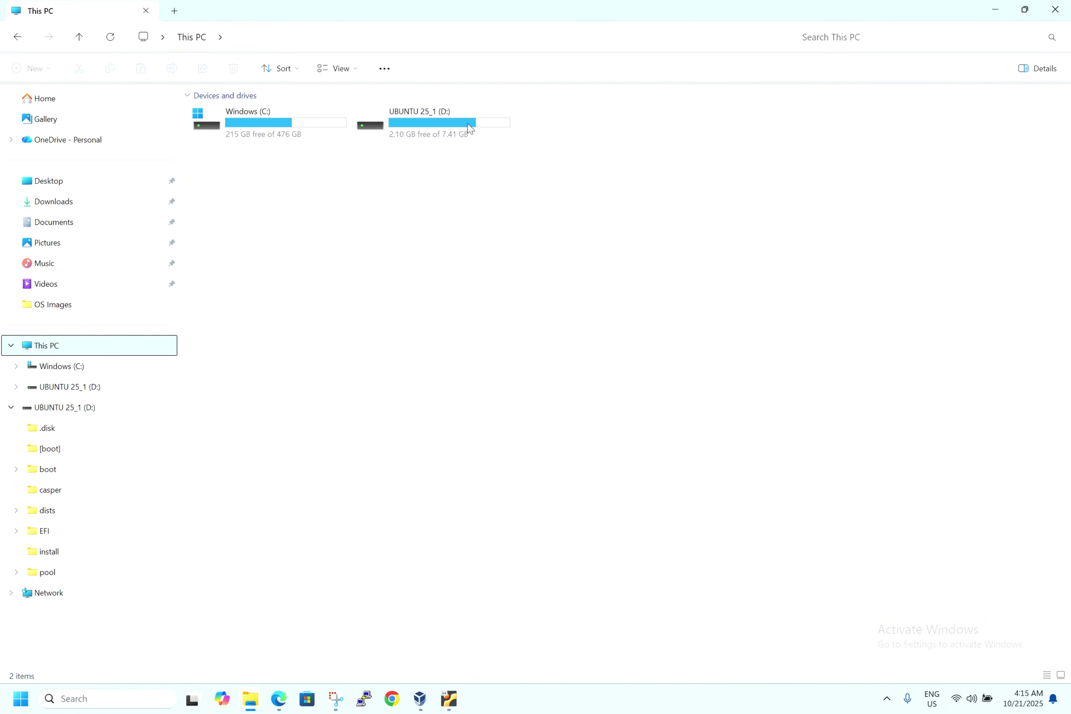
pyautogui.click(412, 137)
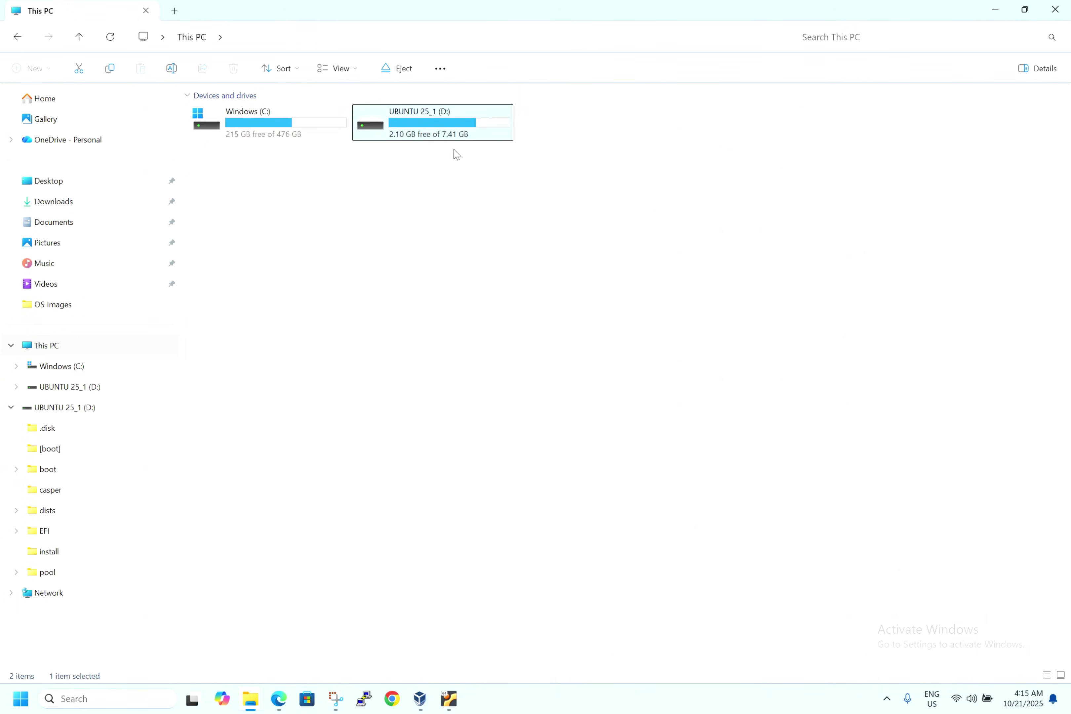
pyautogui.doubleClick(450, 129)
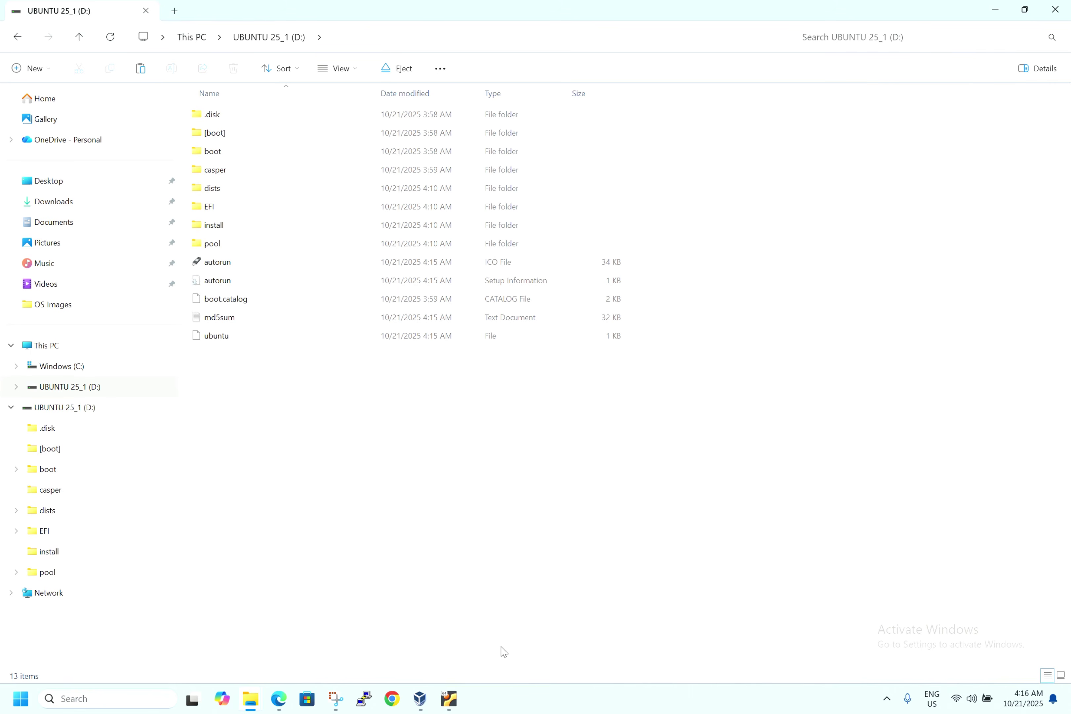
pyautogui.click(449, 699)
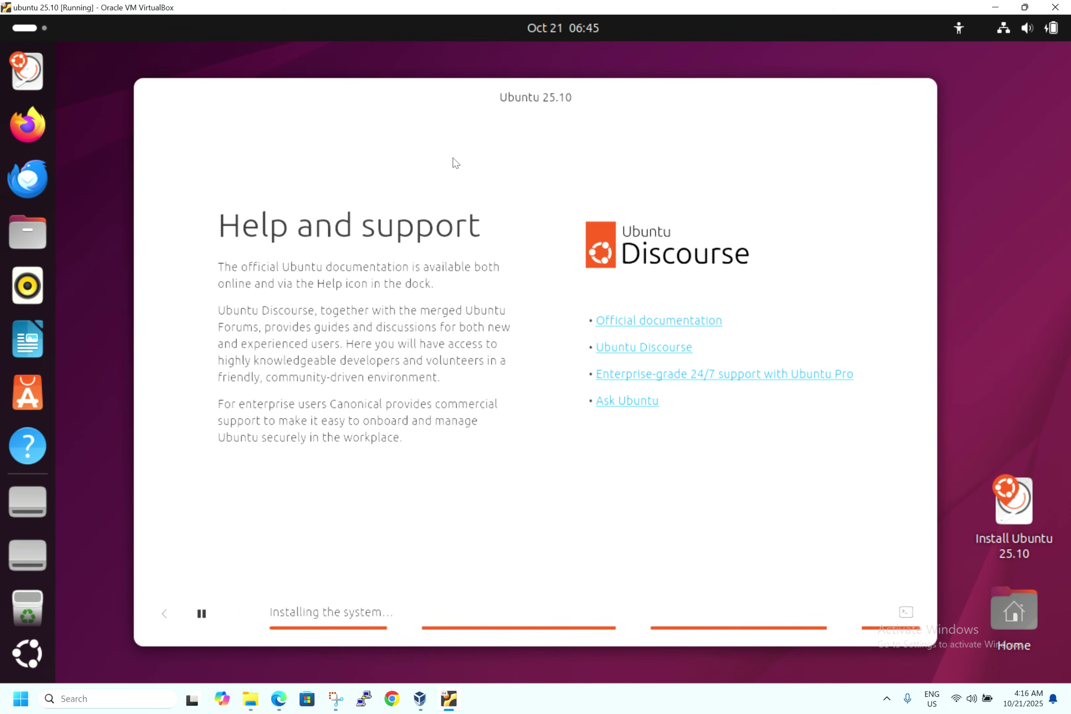
# - Let the Ubuntu 25.10 installer run in the VM until Installation complete appears
pyautogui.click(473, 28)
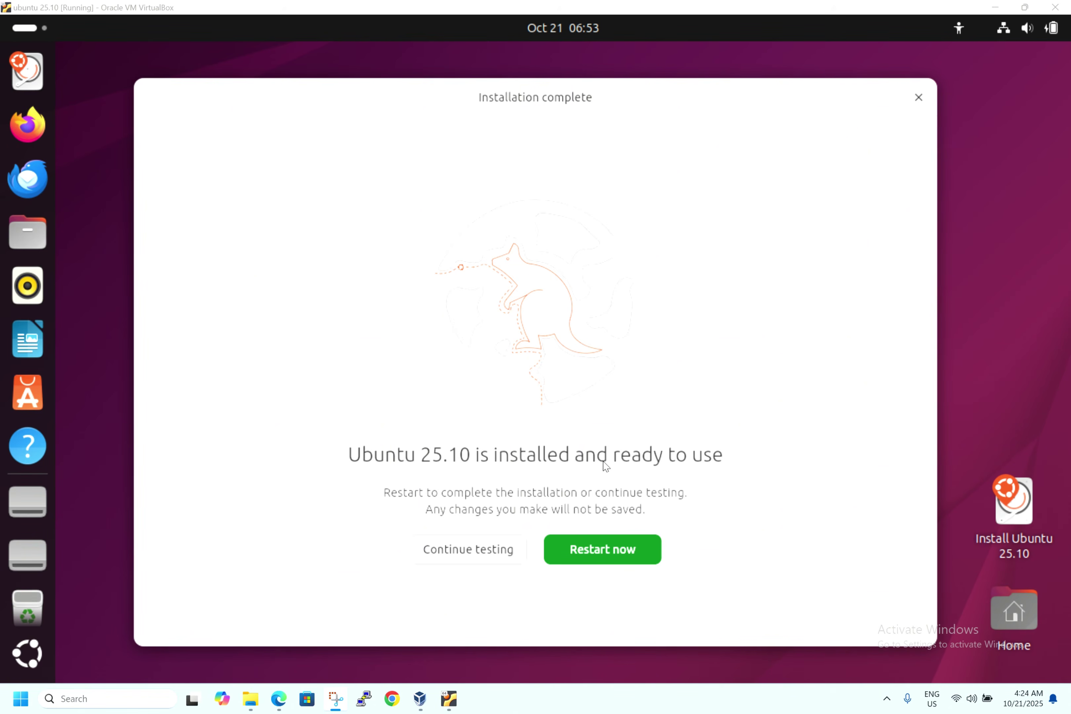
# - Choose Restart now so the VM reboots to the remove-installation-medium prompt
pyautogui.click(631, 542)
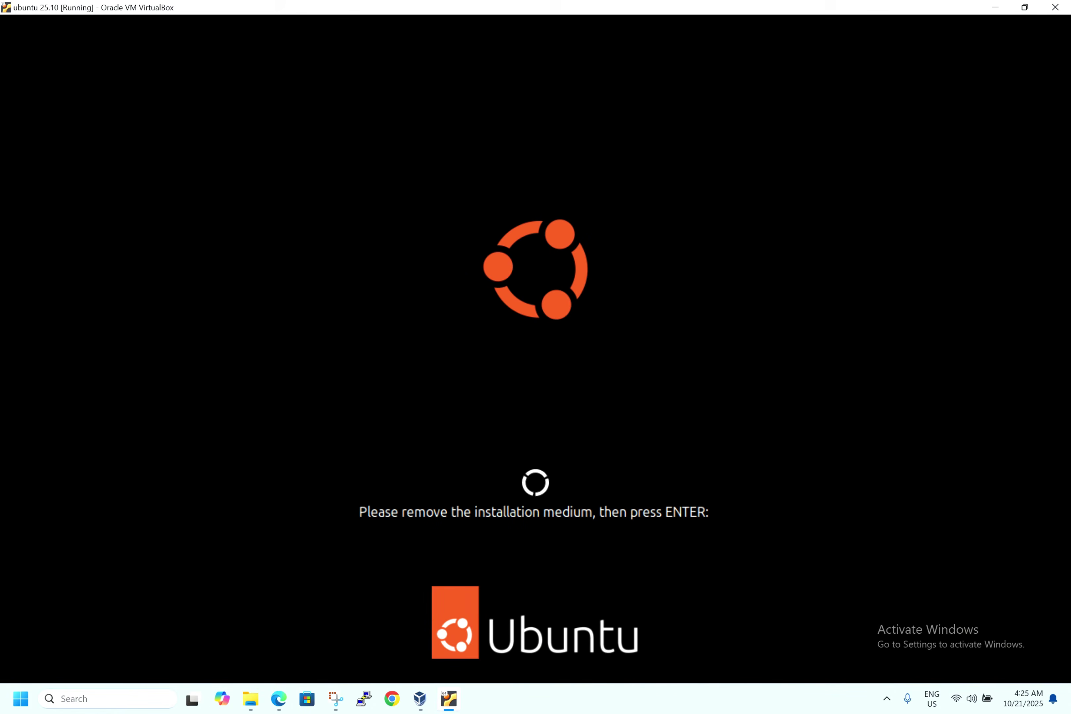
# - Reboot the VM into the installed Ubuntu and sign in to the user account with its password
pyautogui.press('Return')
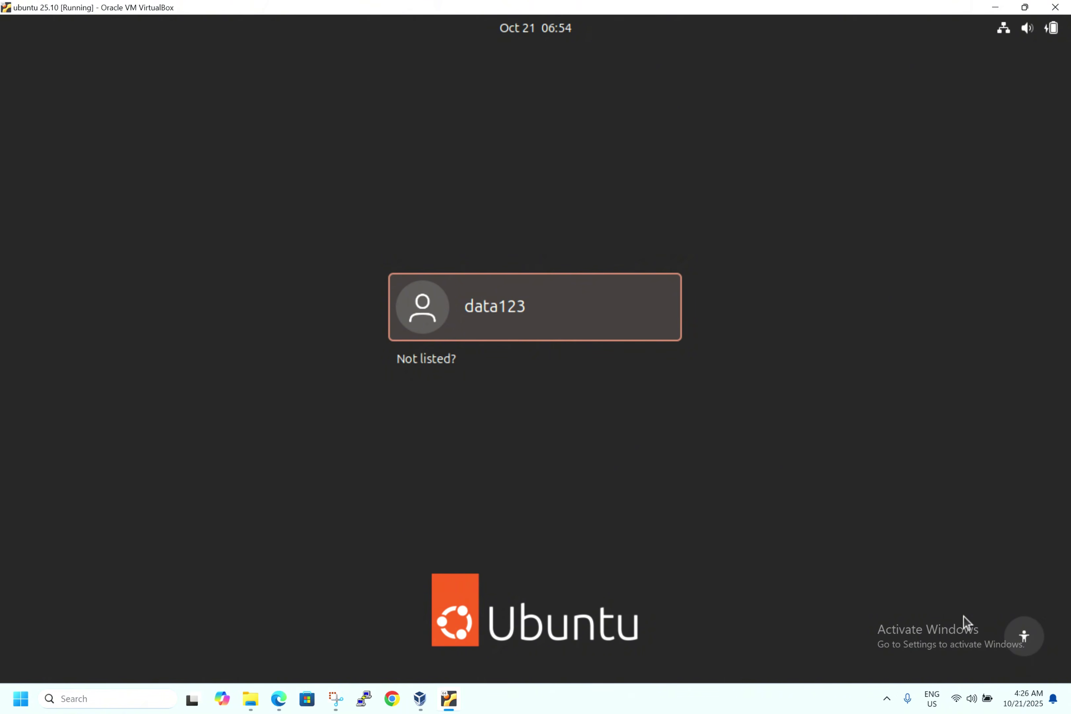
pyautogui.click(534, 311)
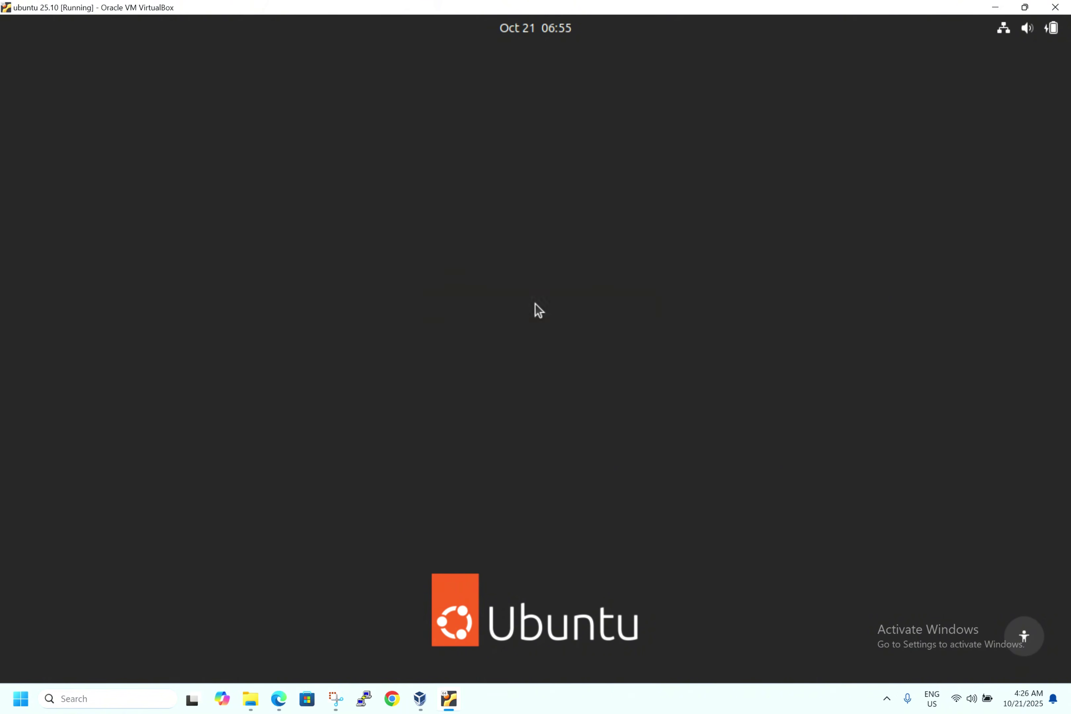
pyautogui.write('****')
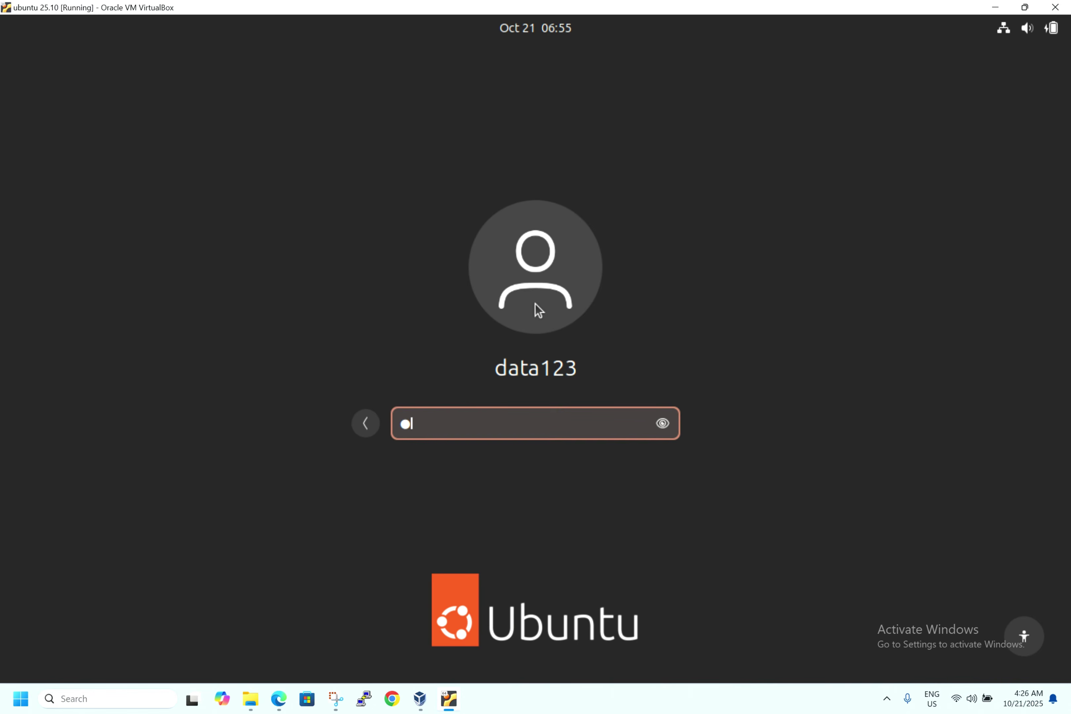
pyautogui.write('****')
pyautogui.press('Return')
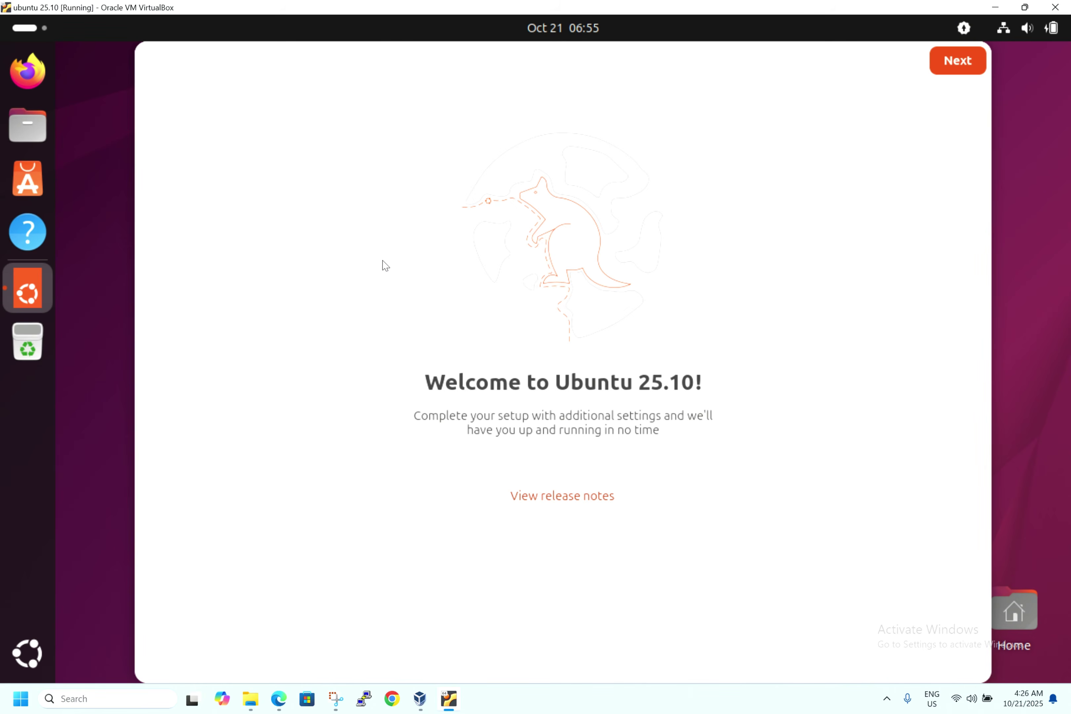
# - Complete the Ubuntu 25.10 welcome wizard, choosing 'No, don't share system data'
pyautogui.click(962, 70)
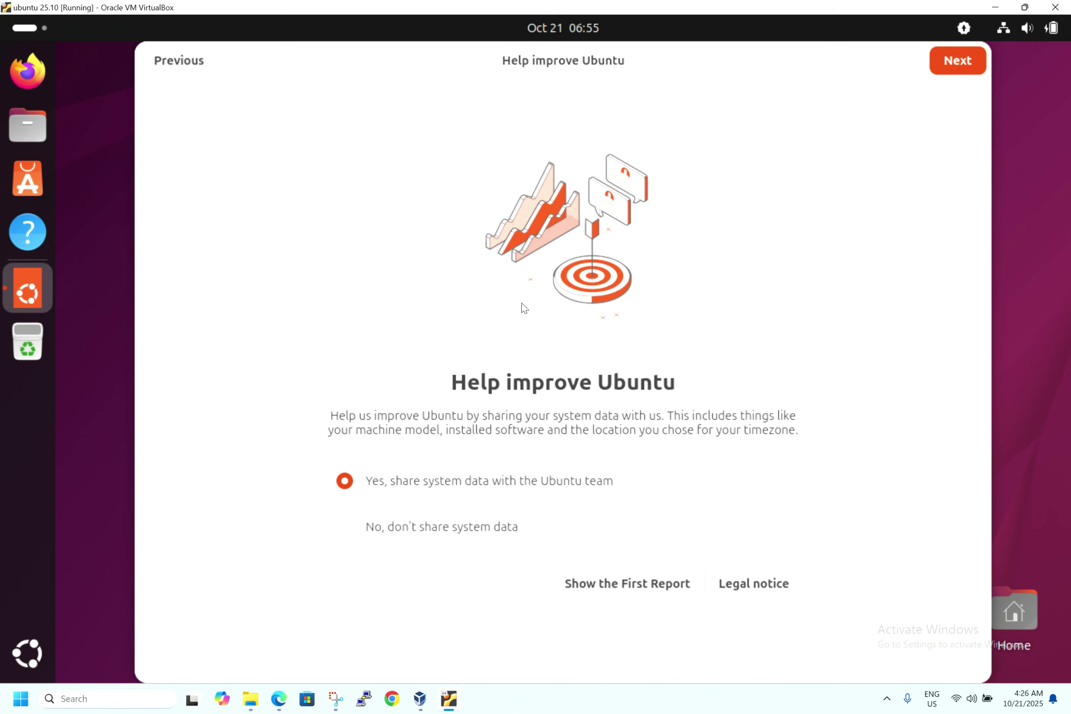
pyautogui.click(348, 529)
pyautogui.click(968, 71)
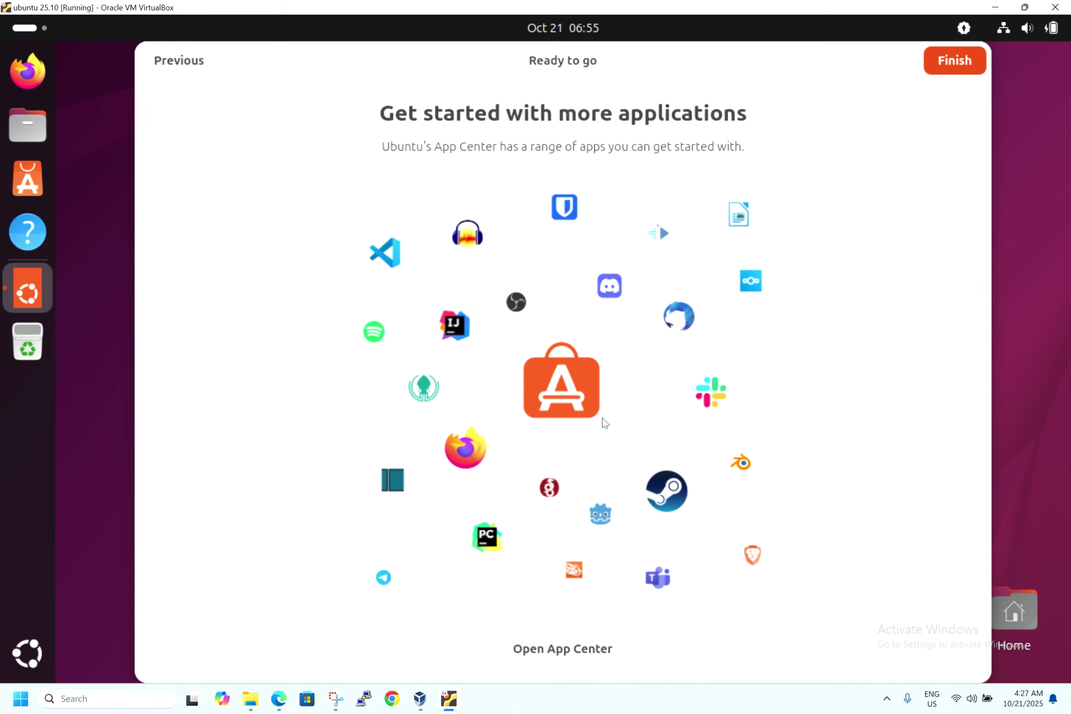
pyautogui.click(959, 64)
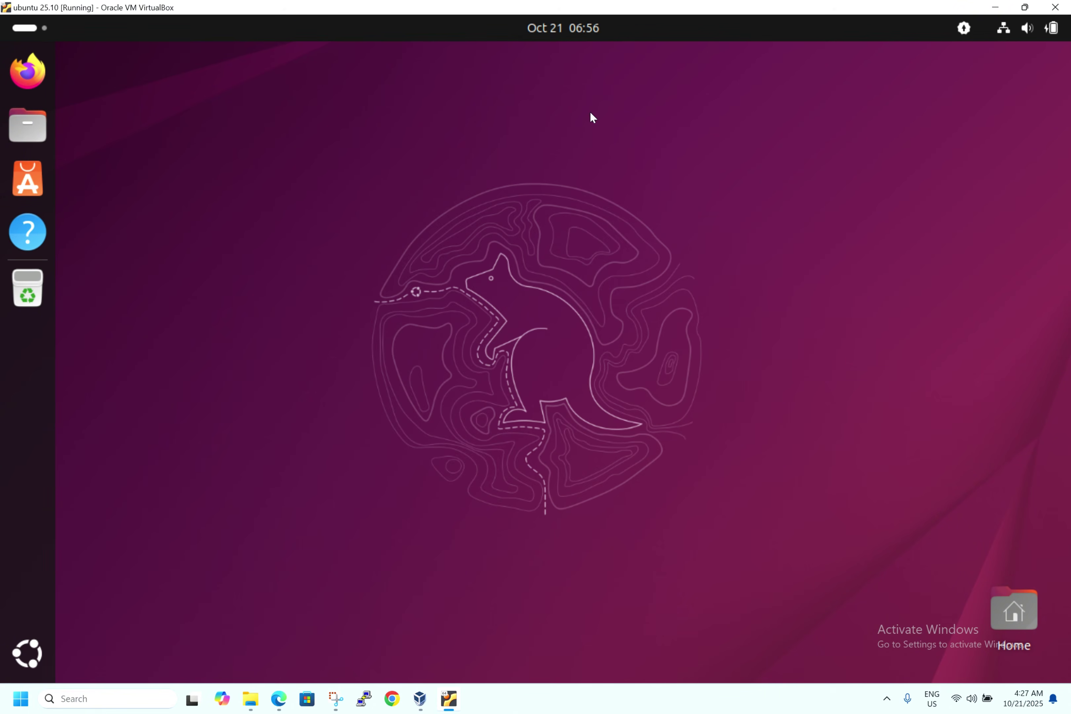
pyautogui.click(971, 30)
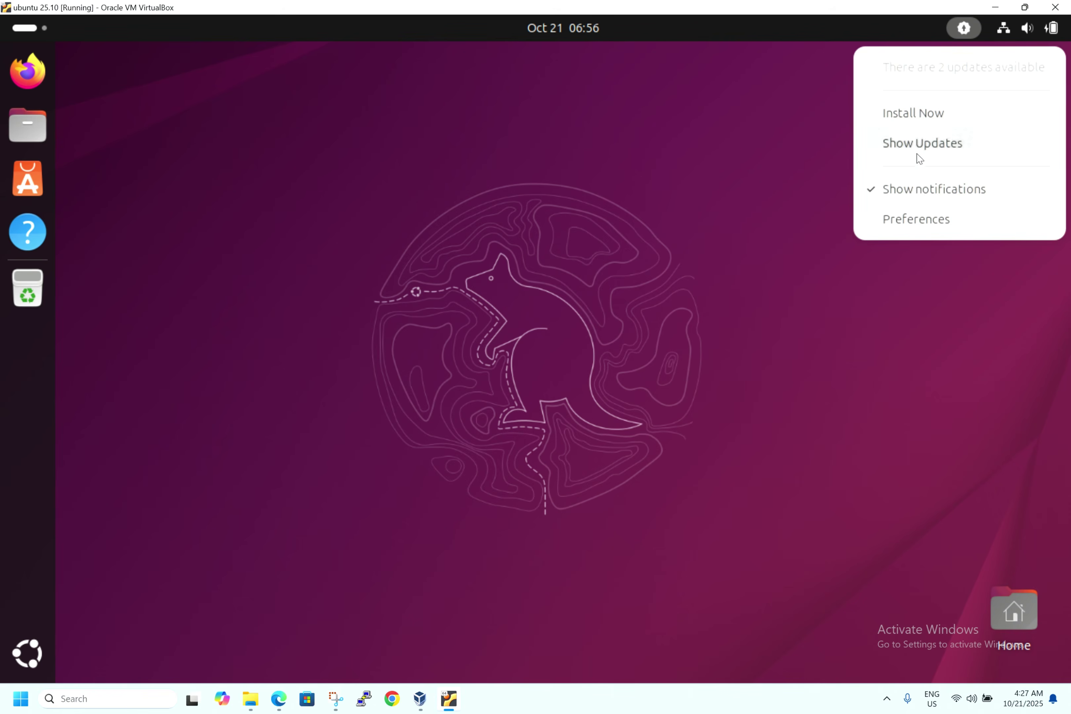
pyautogui.click(787, 143)
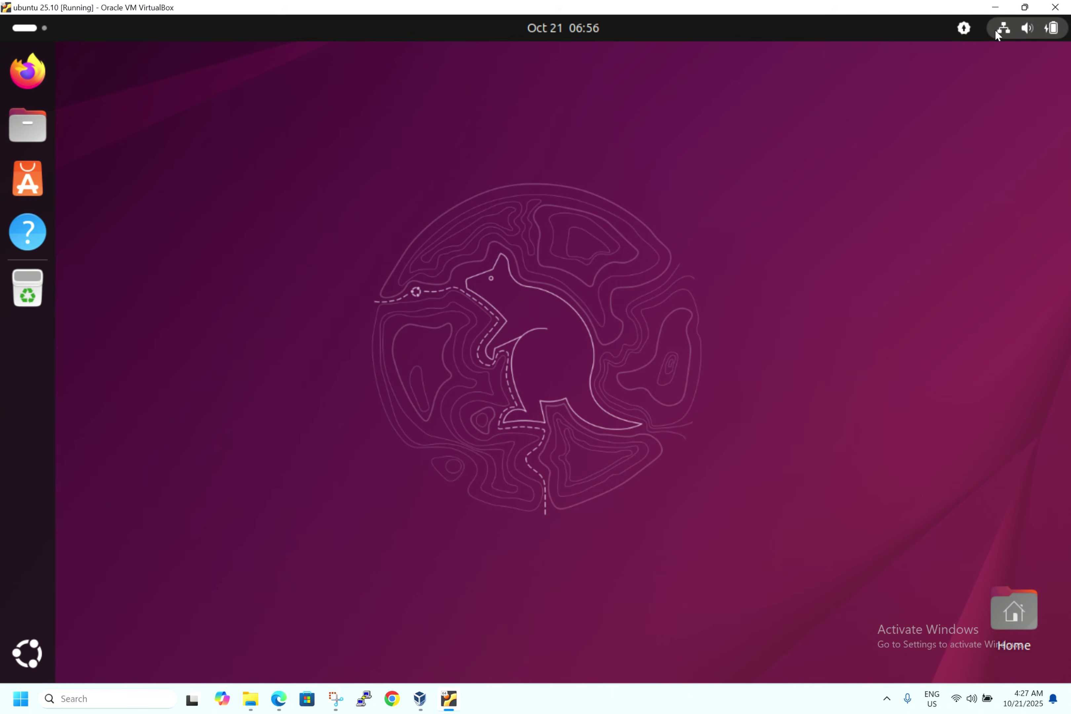
# - Toggle Dark Style on in Quick Settings, then off again to keep the light theme
pyautogui.click(1007, 33)
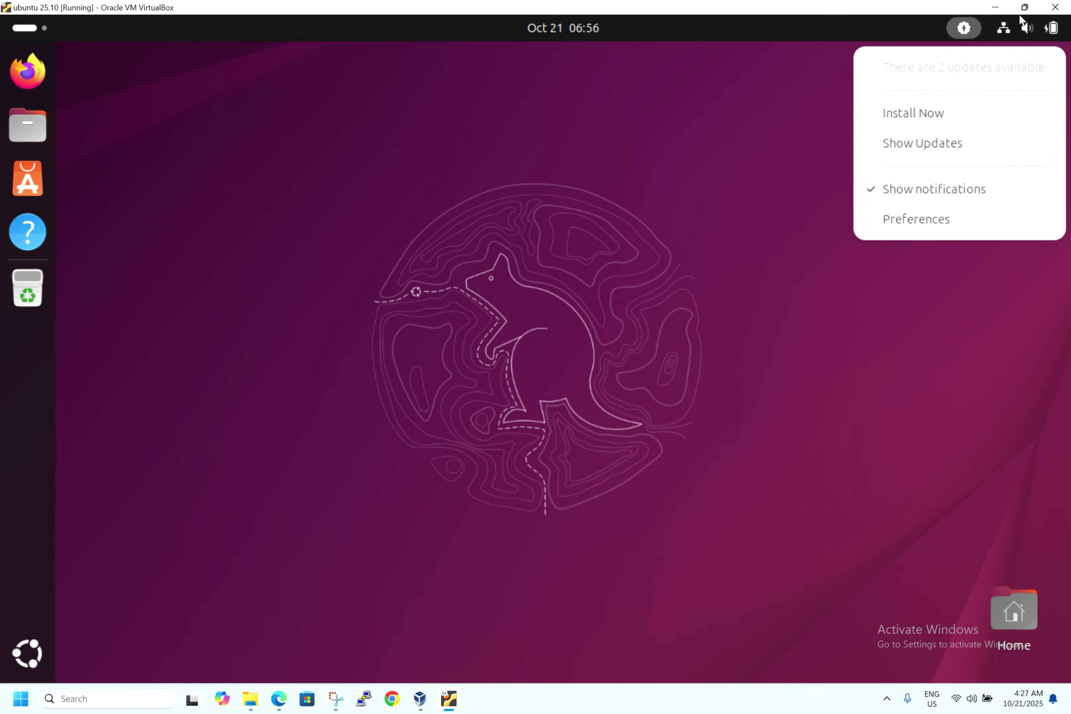
pyautogui.moveTo(1036, 31)
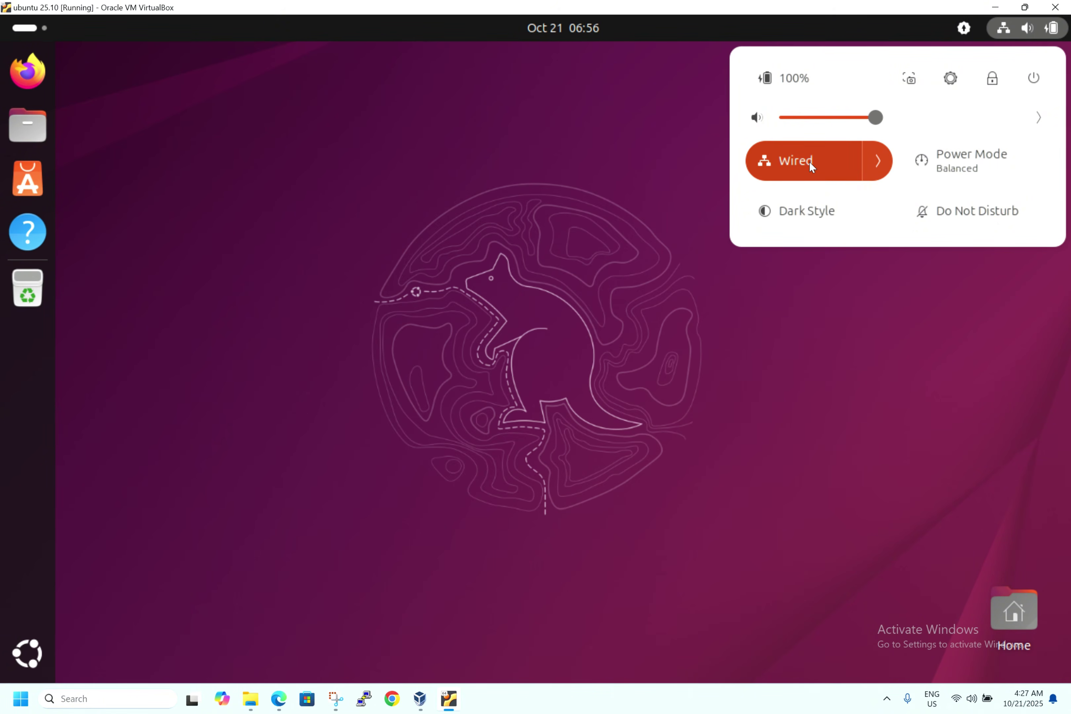
pyautogui.click(797, 226)
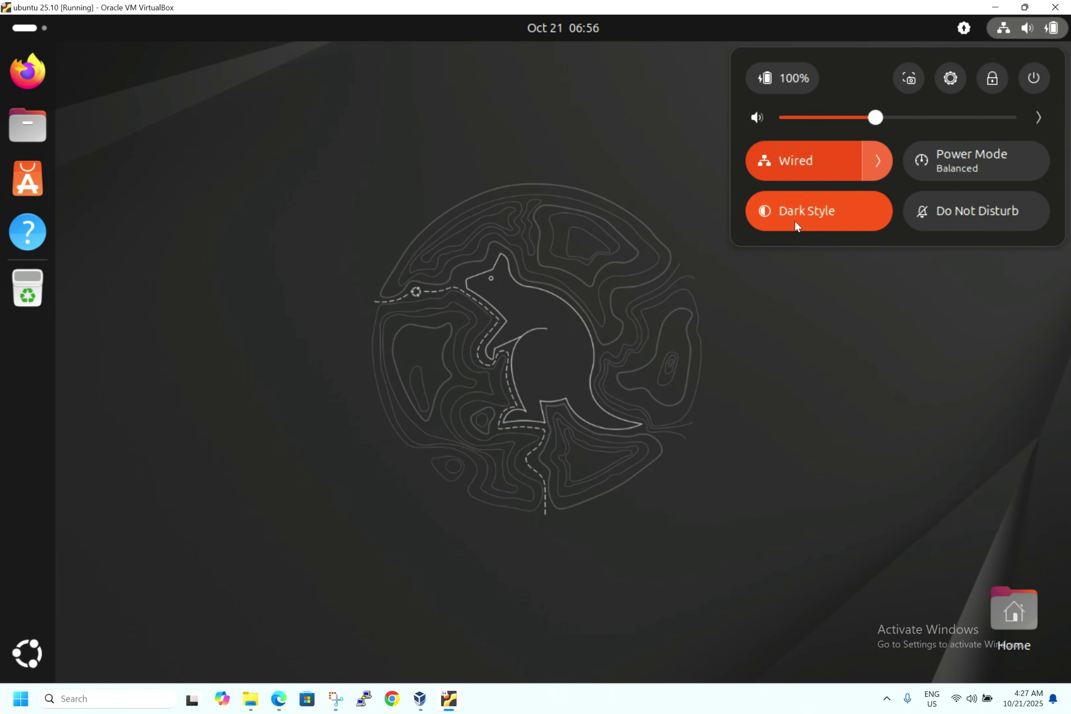
pyautogui.click(795, 220)
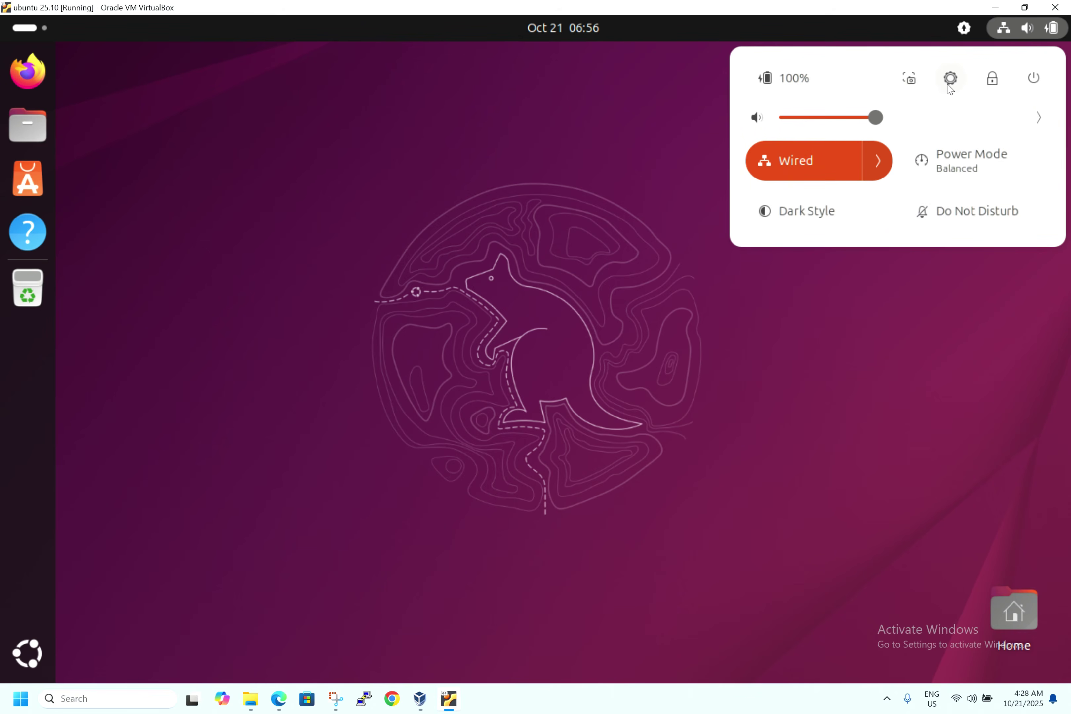
pyautogui.click(946, 83)
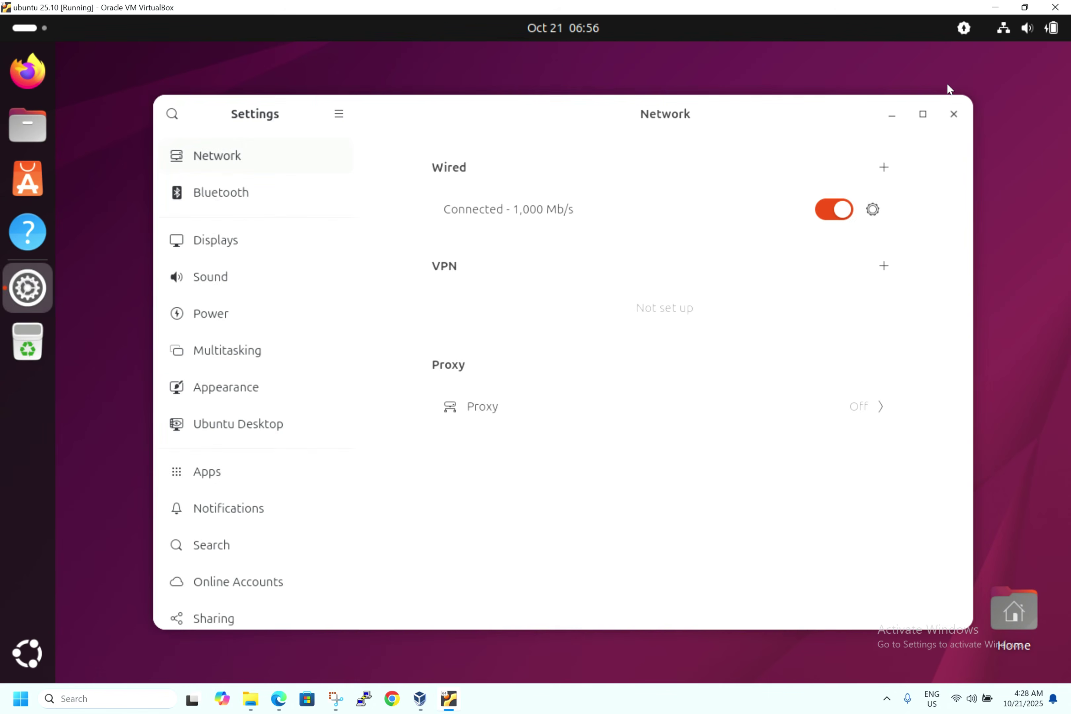
# - Maximize Settings and view the Bluetooth, Displays and Sound pages
pyautogui.click(922, 115)
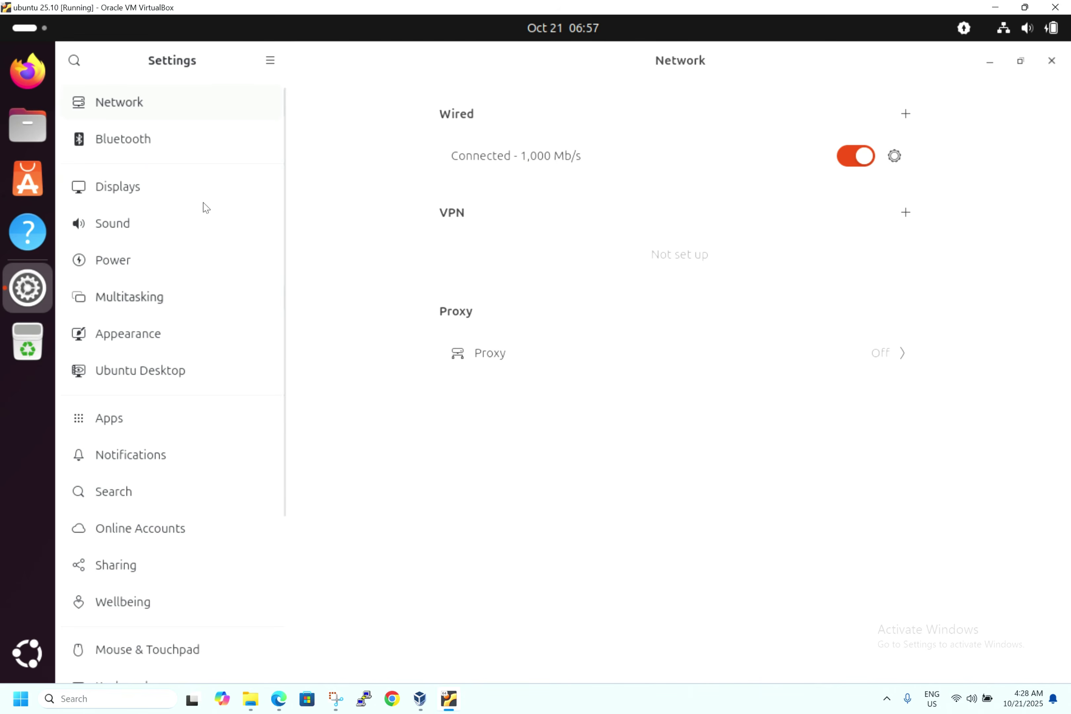
pyautogui.click(131, 156)
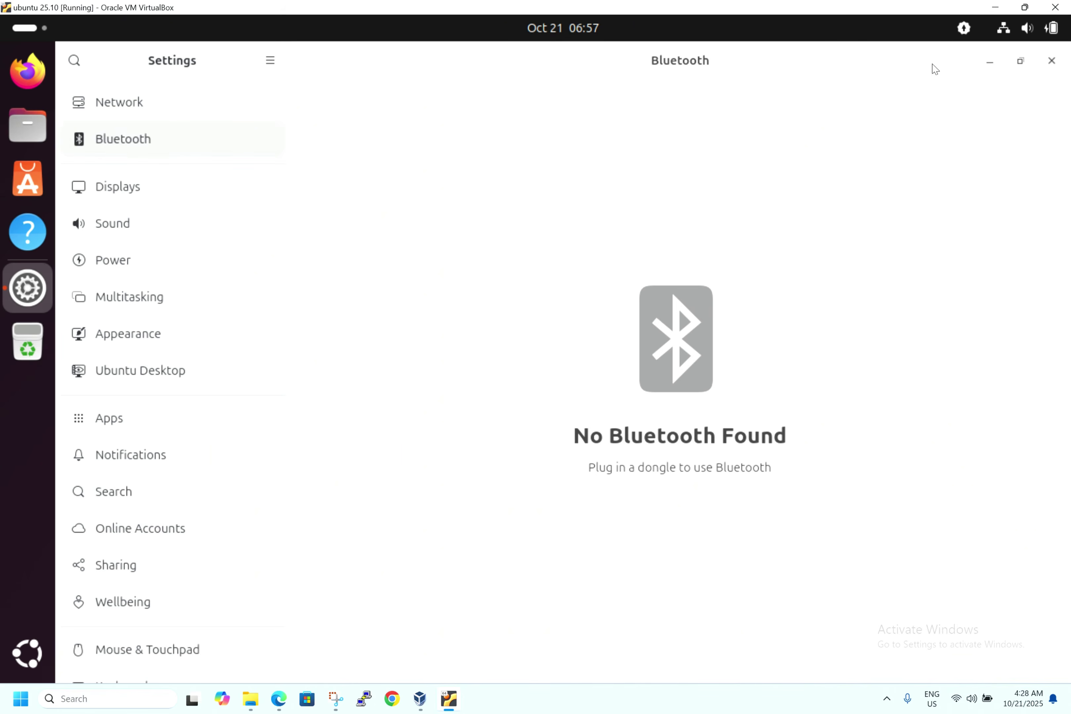
pyautogui.click(162, 192)
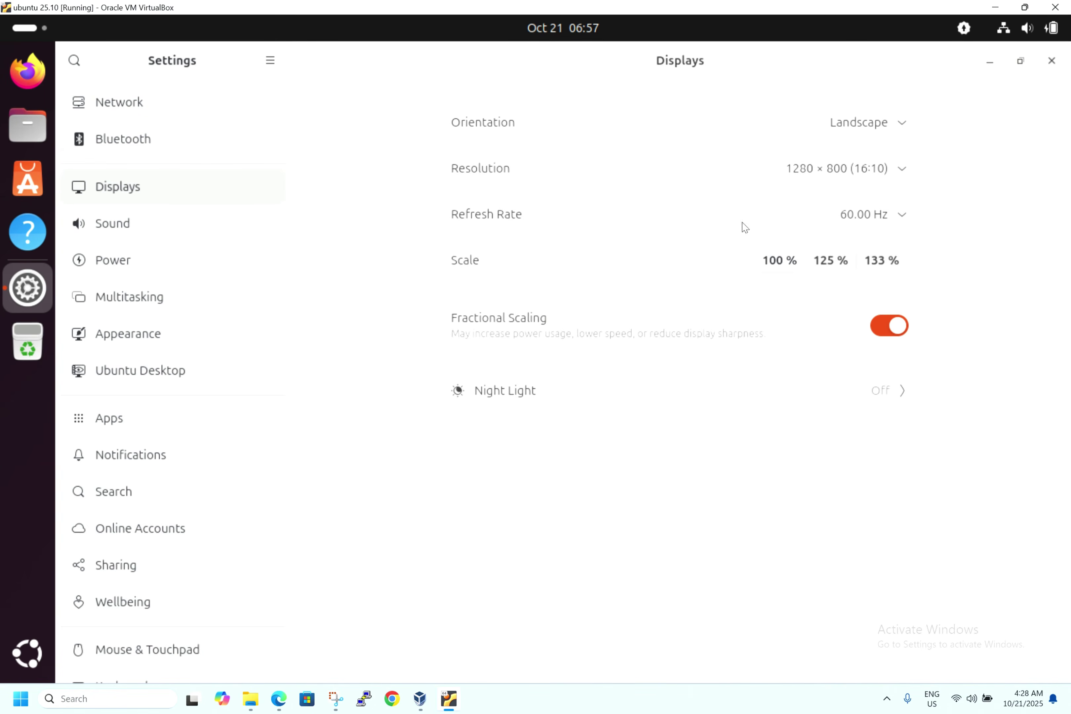
pyautogui.click(144, 227)
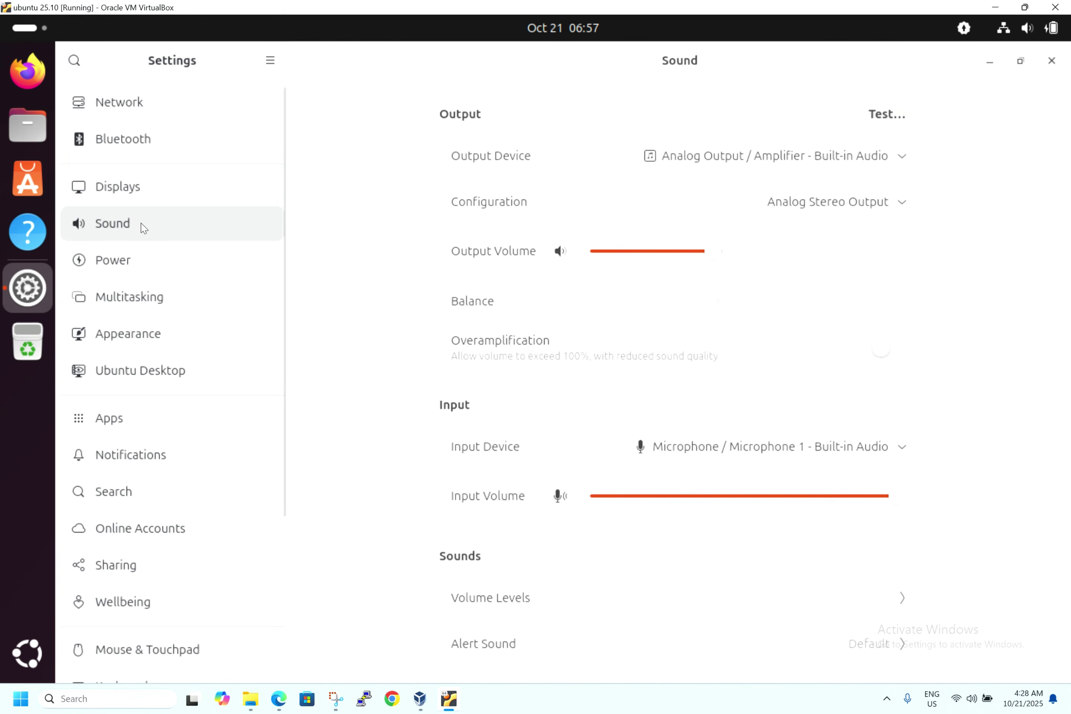
pyautogui.scroll(-2, 385, 328)
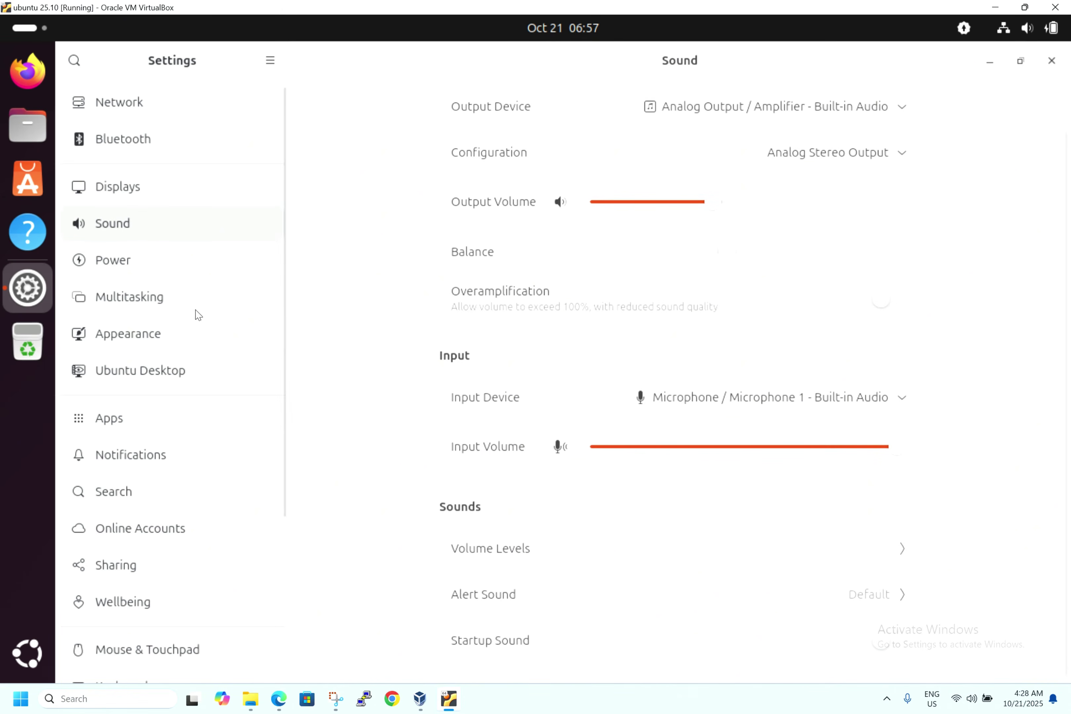
# - Browse the Power, Multitasking and Appearance pages, ending on the Ubuntu Desktop dock options
pyautogui.click(173, 272)
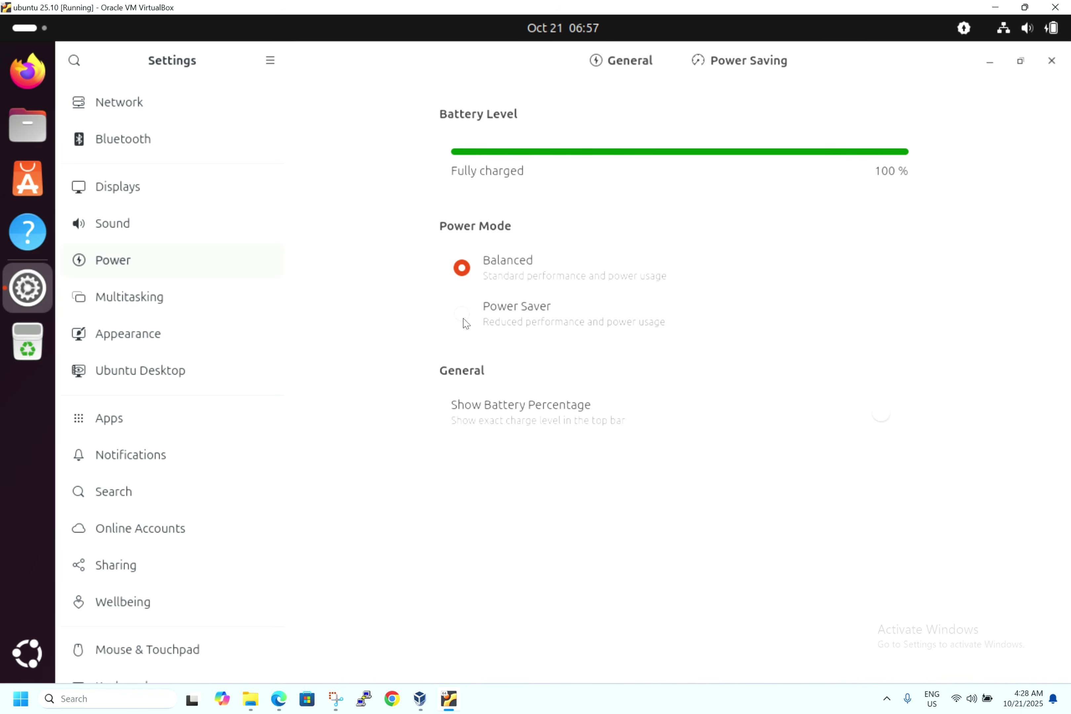
pyautogui.click(90, 300)
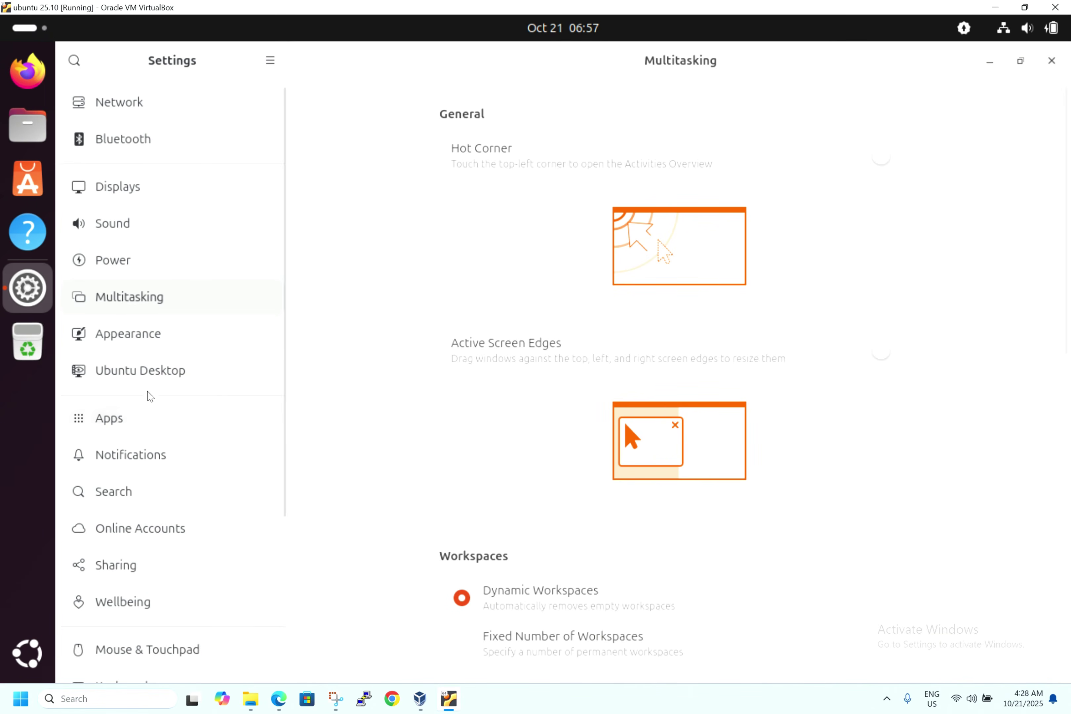
pyautogui.click(154, 333)
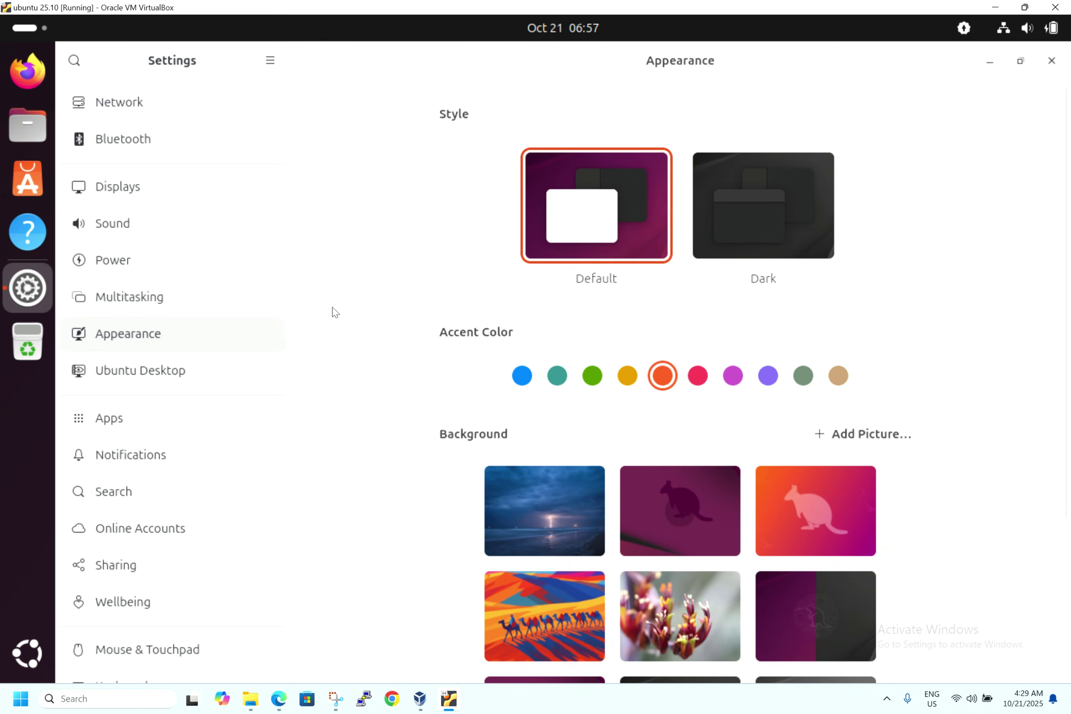
pyautogui.scroll(-2, 352, 310)
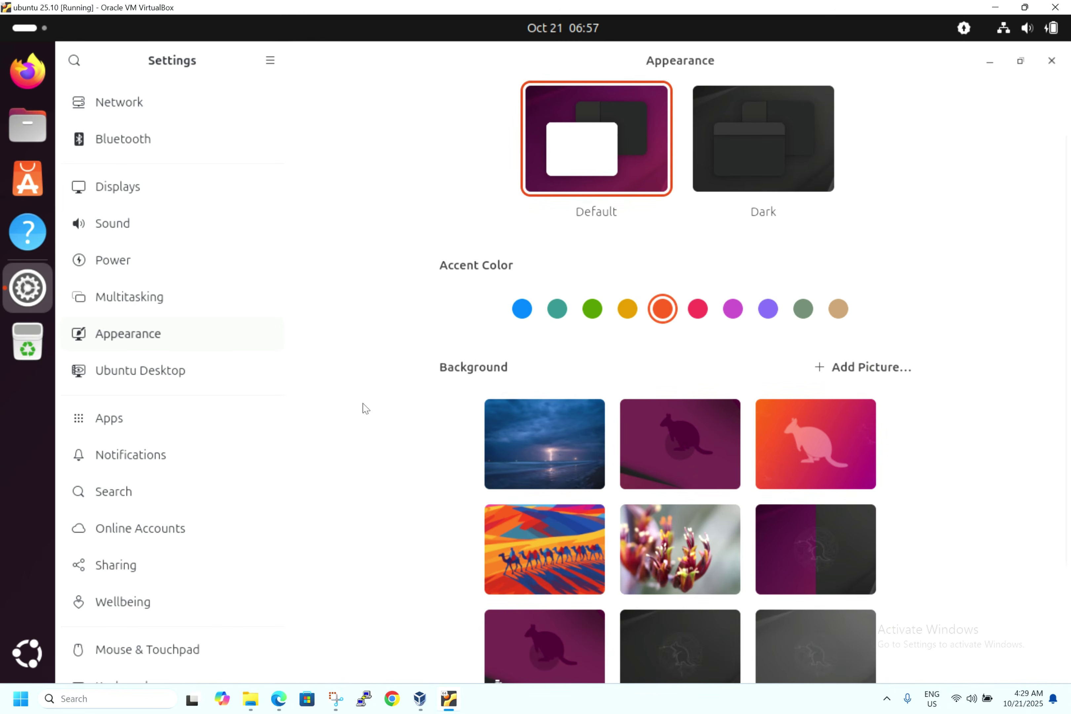
pyautogui.scroll(-4, 364, 411)
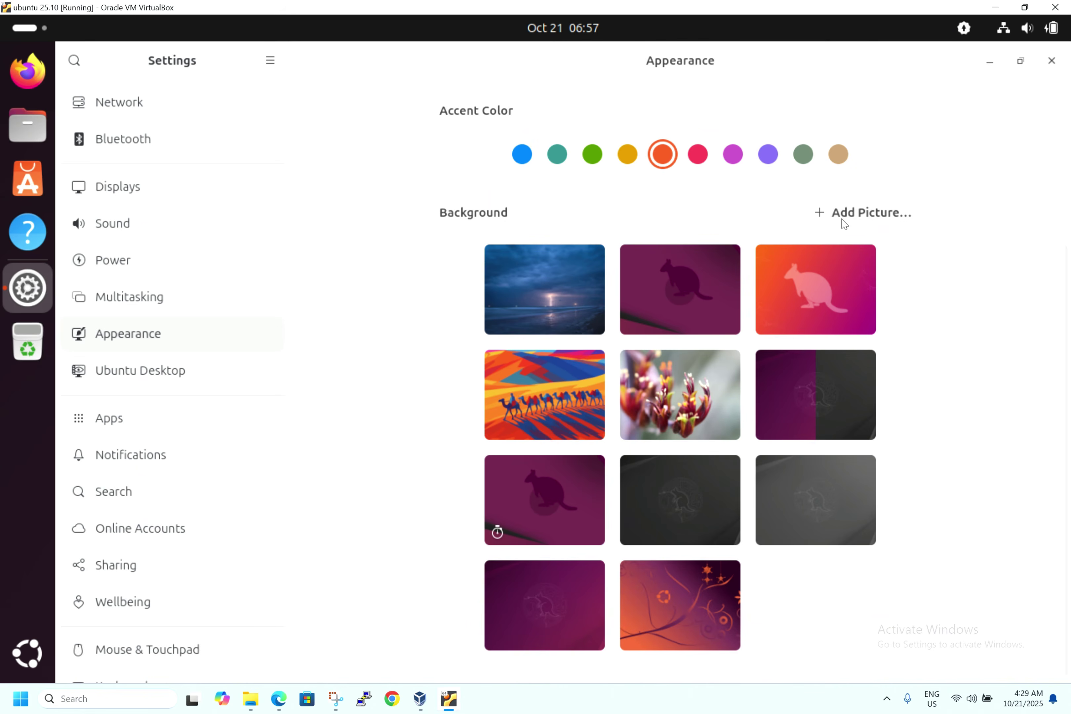
pyautogui.click(161, 382)
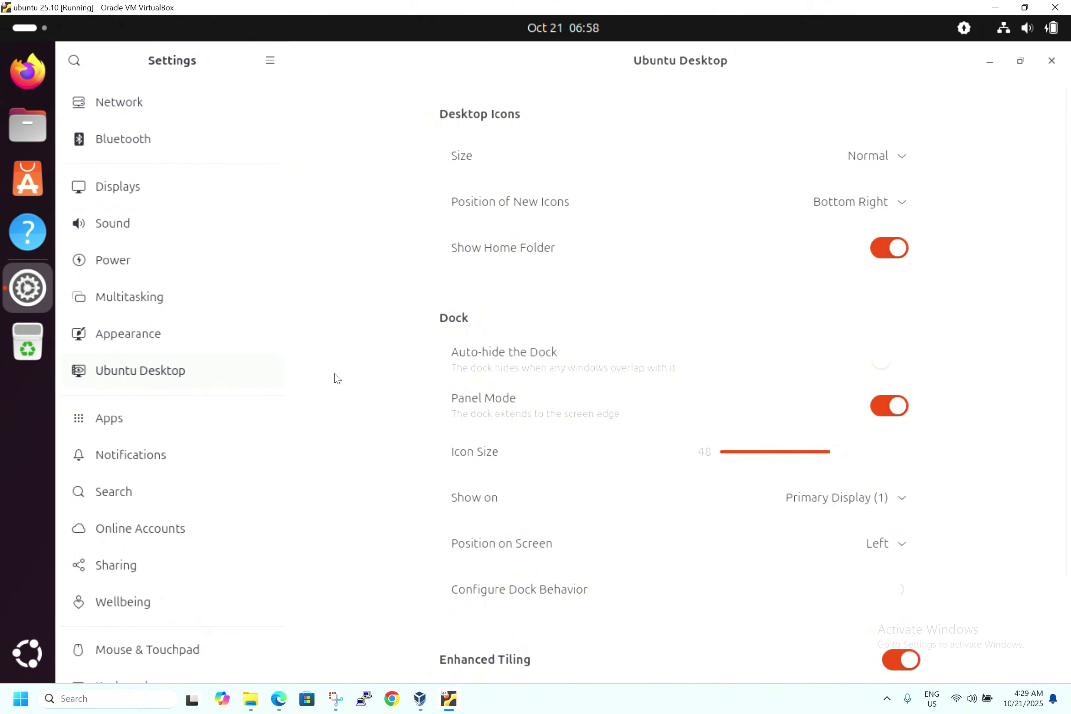
# - Go to Settings > Apps and select Disks from the installed apps list
pyautogui.scroll(-5, 337, 378)
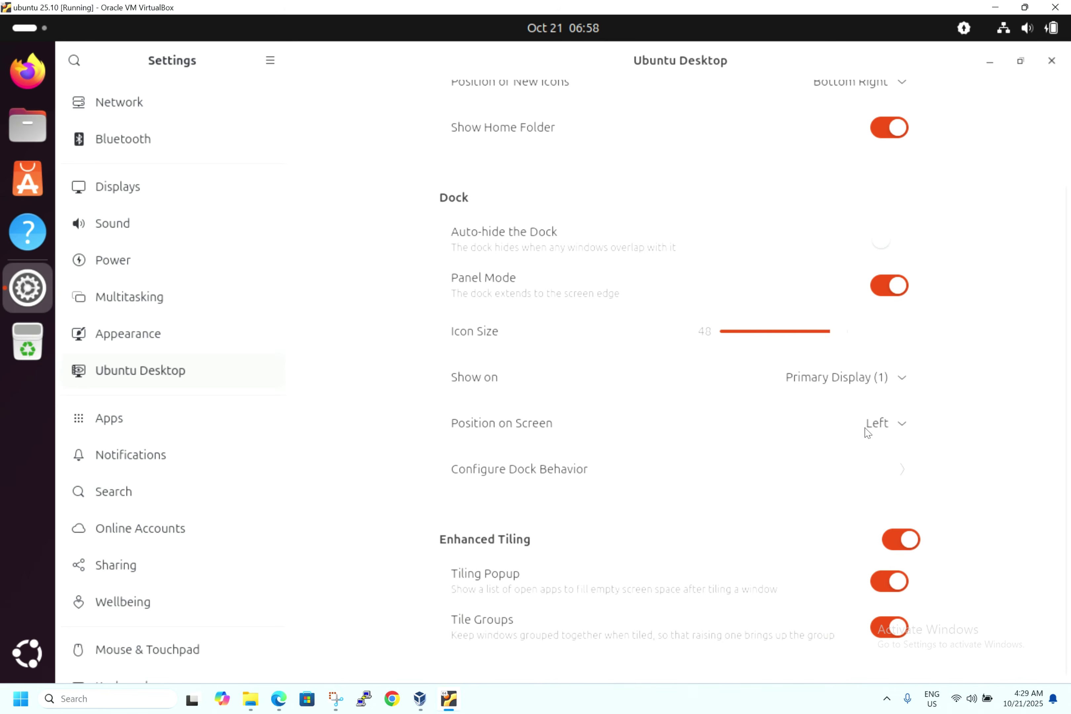
pyautogui.click(126, 426)
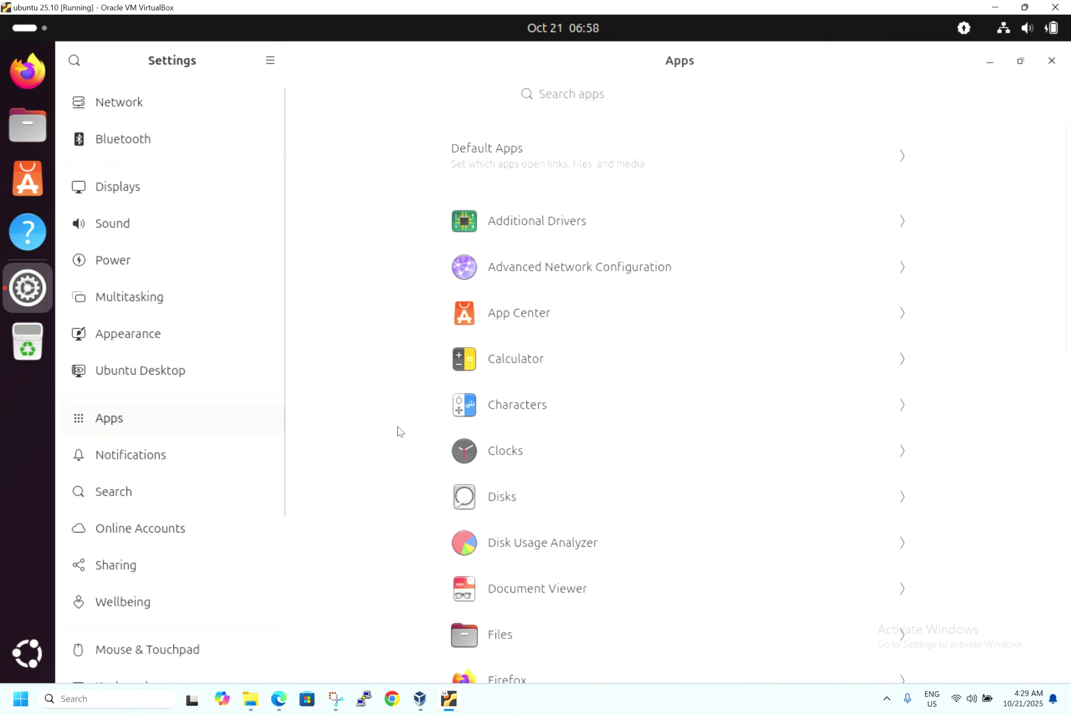
pyautogui.scroll(-15, 569, 452)
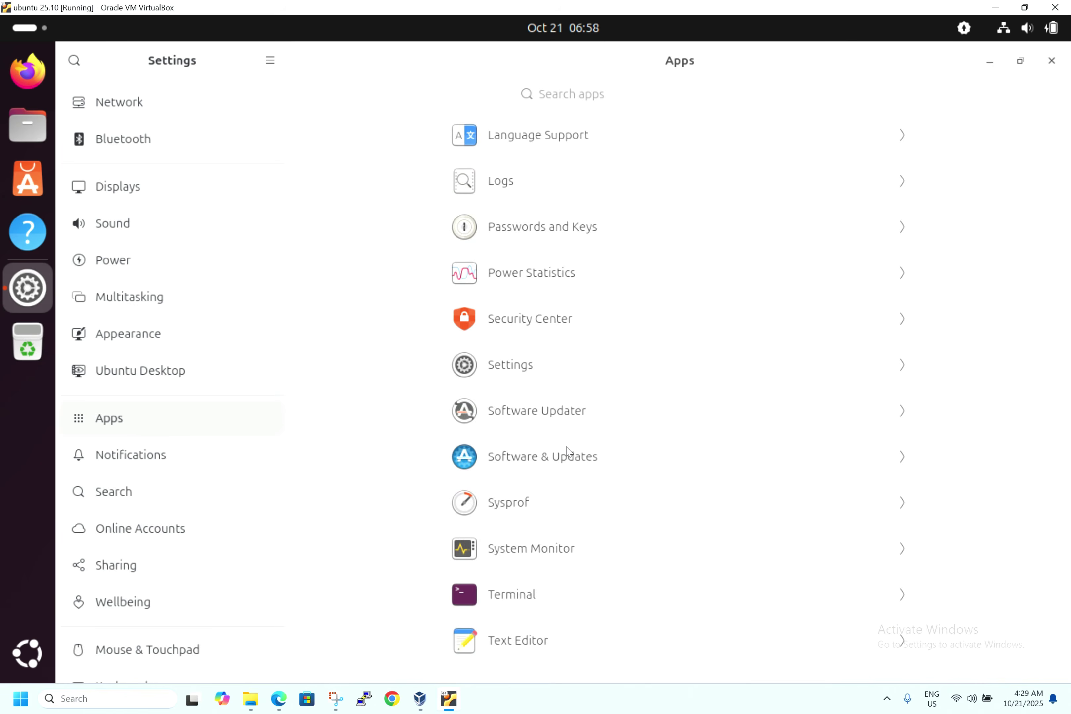
pyautogui.scroll(12, 568, 452)
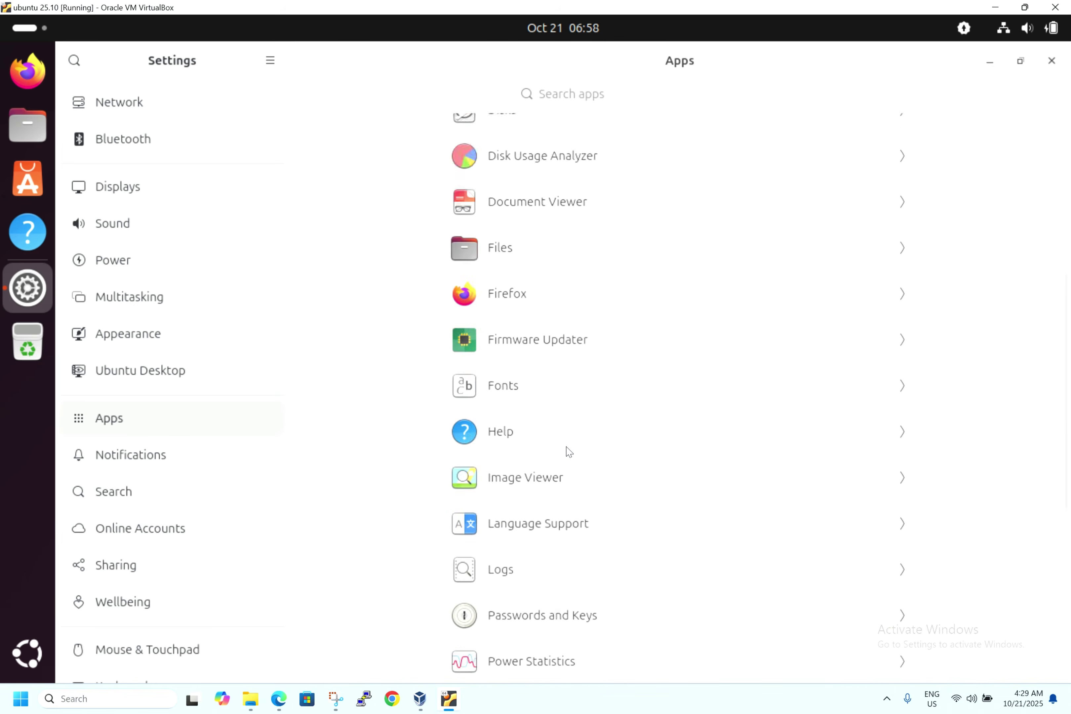
pyautogui.scroll(3, 568, 451)
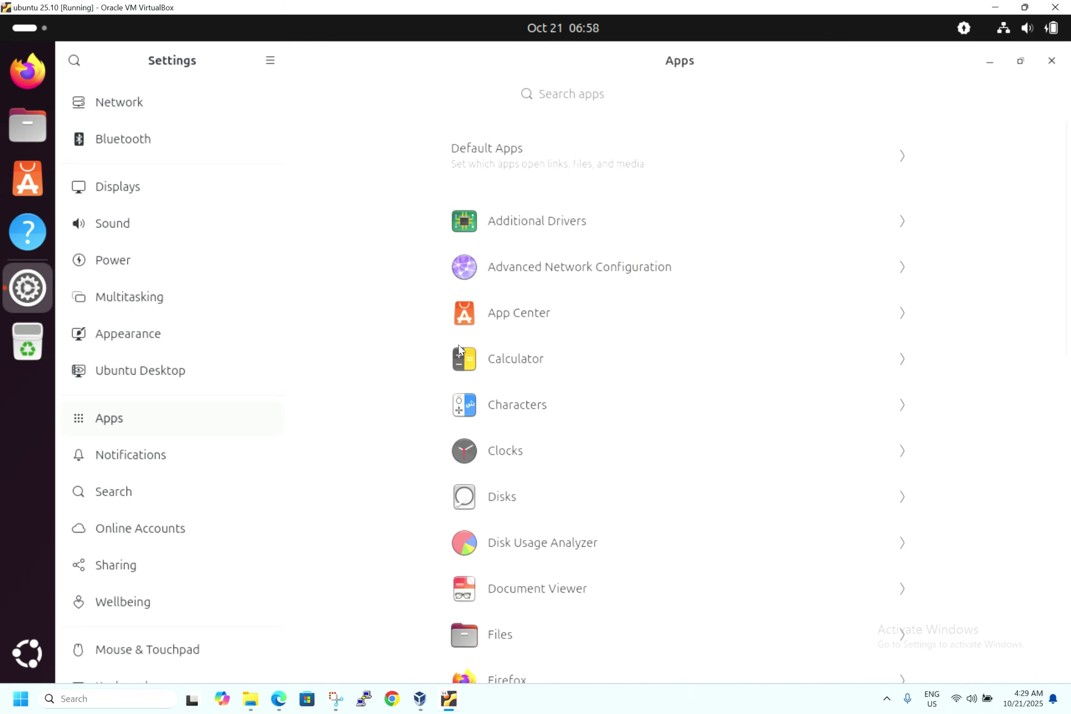
pyautogui.scroll(-3, 365, 449)
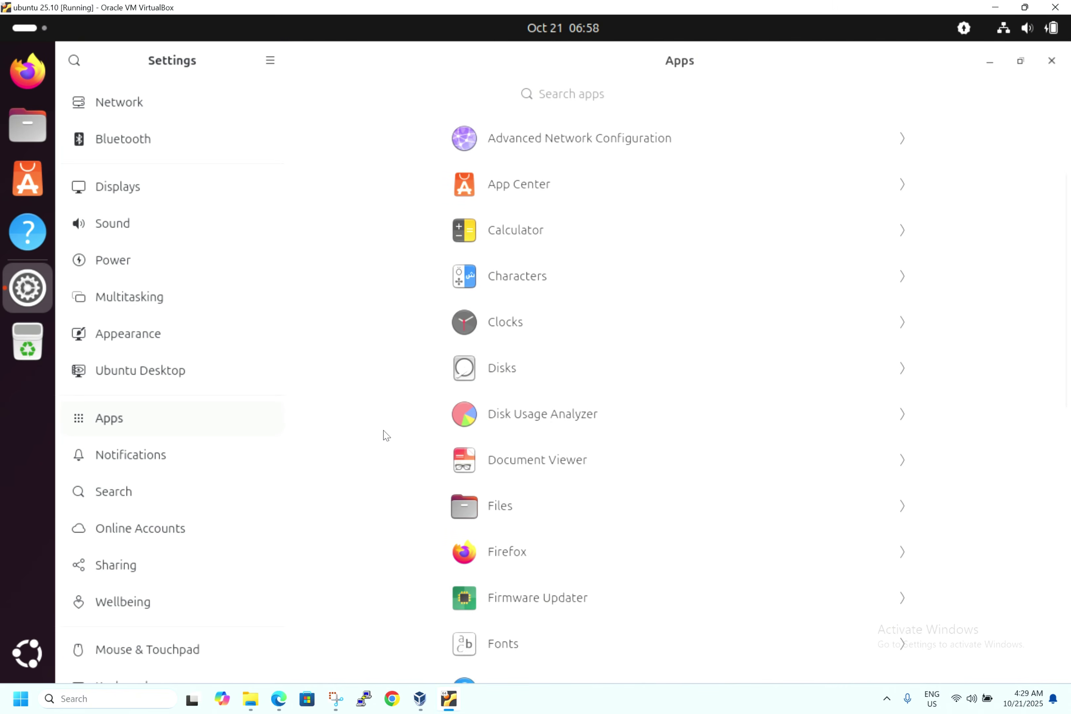
pyautogui.click(510, 371)
pyautogui.click(622, 257)
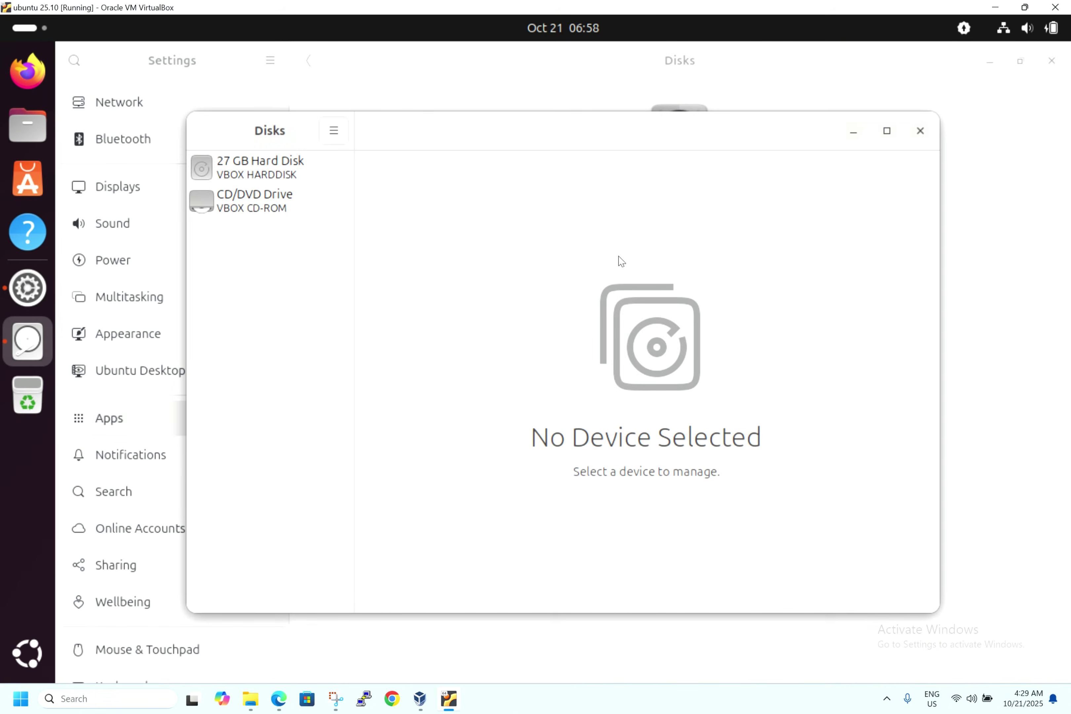
pyautogui.click(257, 168)
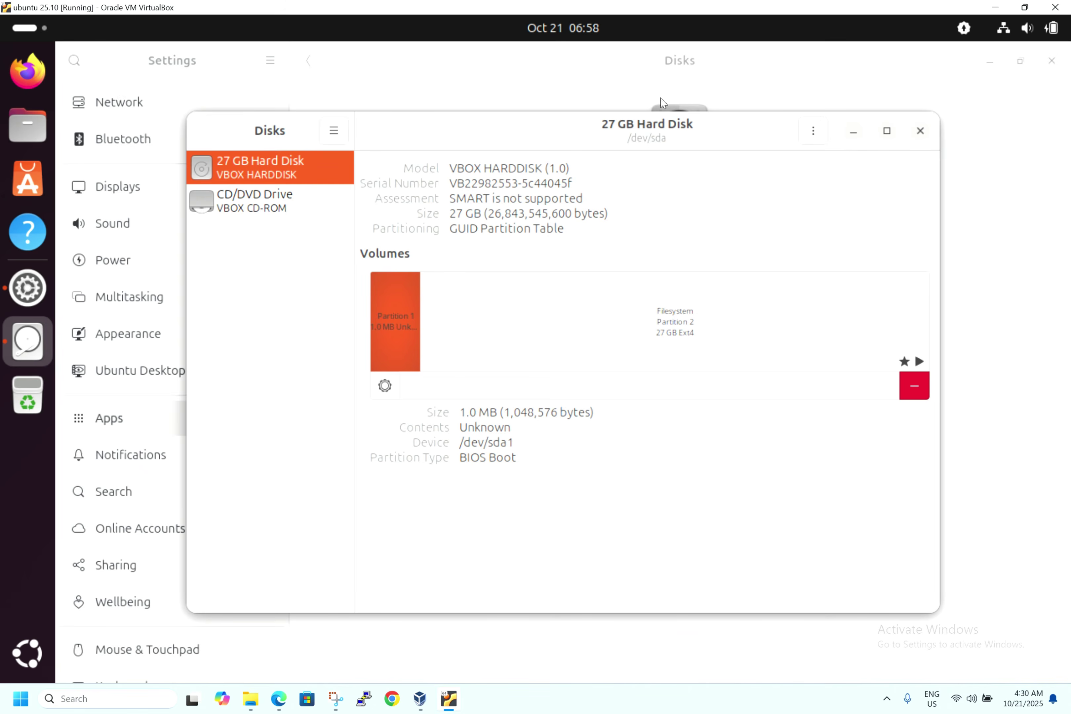
pyautogui.click(917, 132)
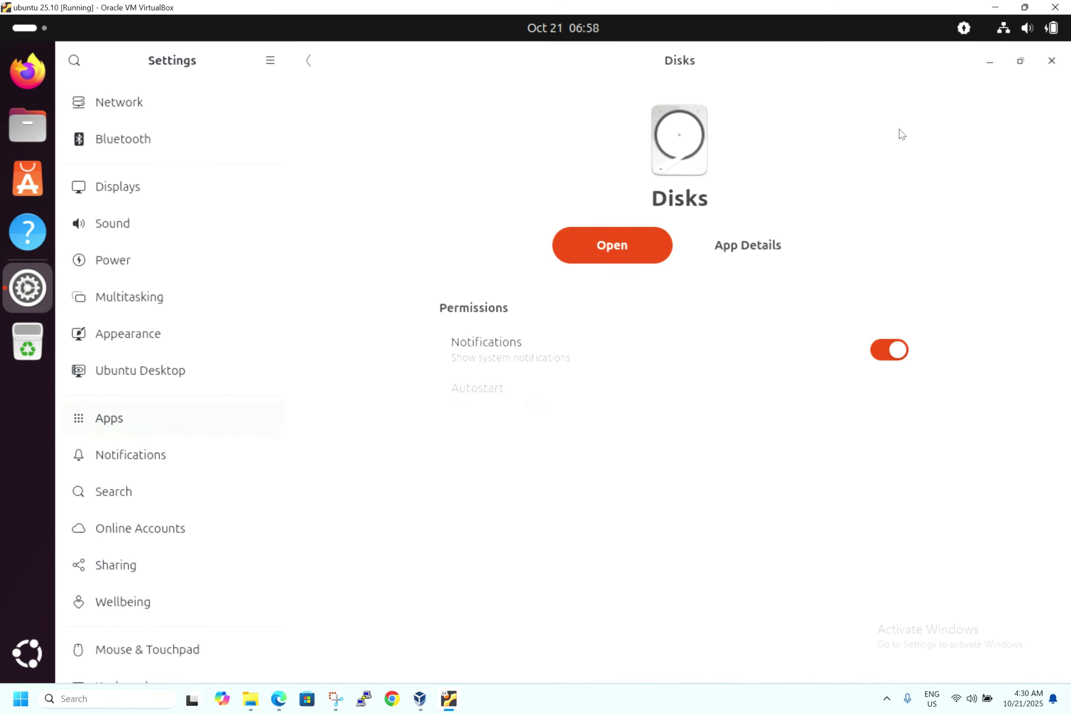
# - View the Notifications, Search and Wellbeing settings pages
pyautogui.click(169, 455)
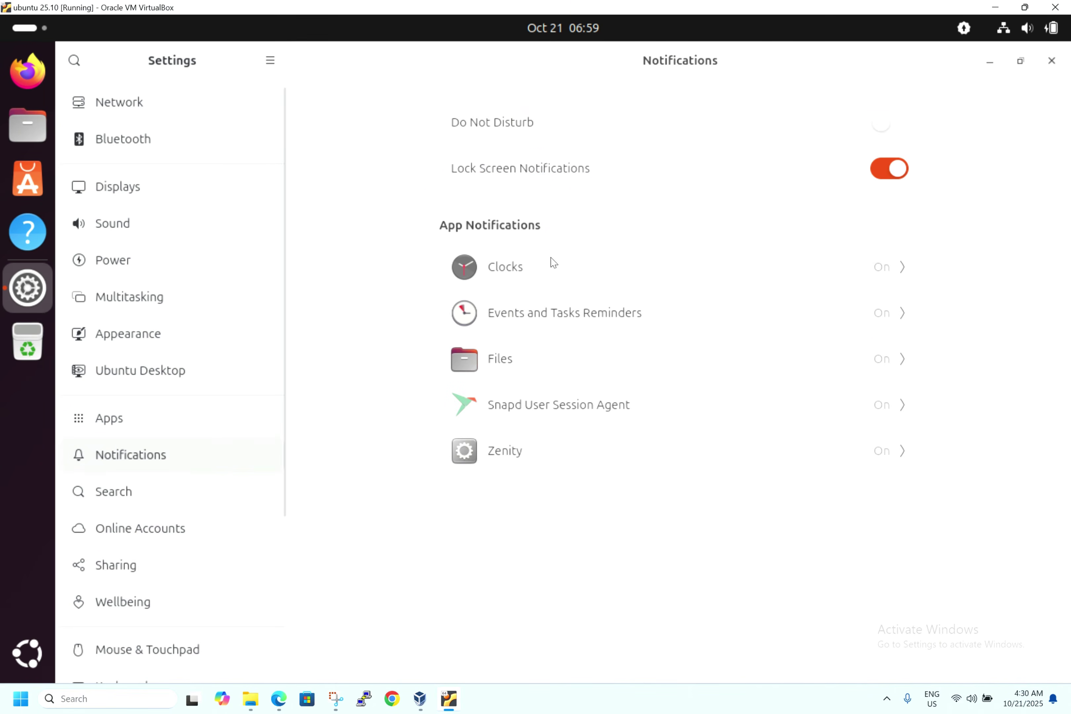
pyautogui.click(117, 491)
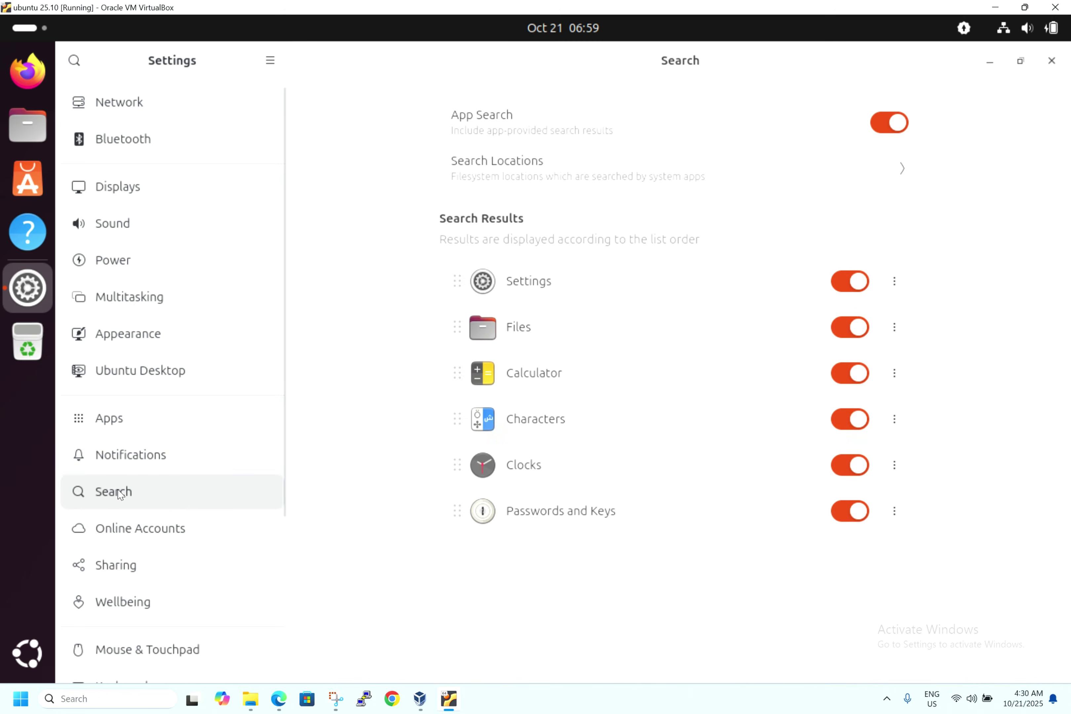
pyautogui.scroll(-5, 193, 540)
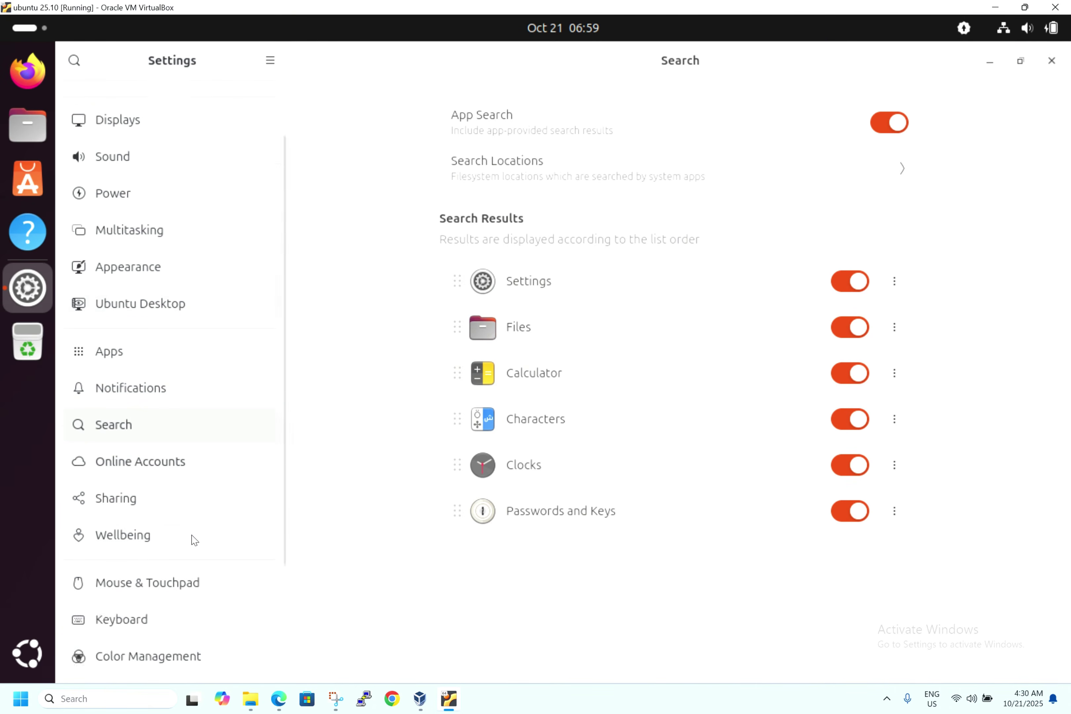
pyautogui.click(152, 382)
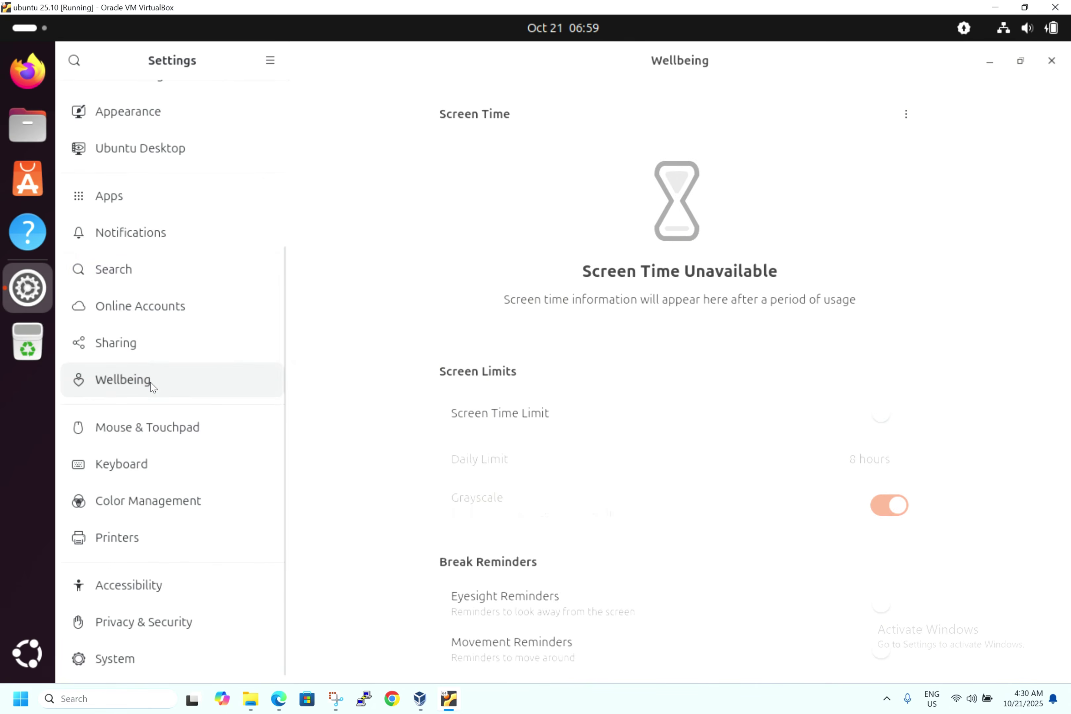
pyautogui.scroll(-3, 373, 394)
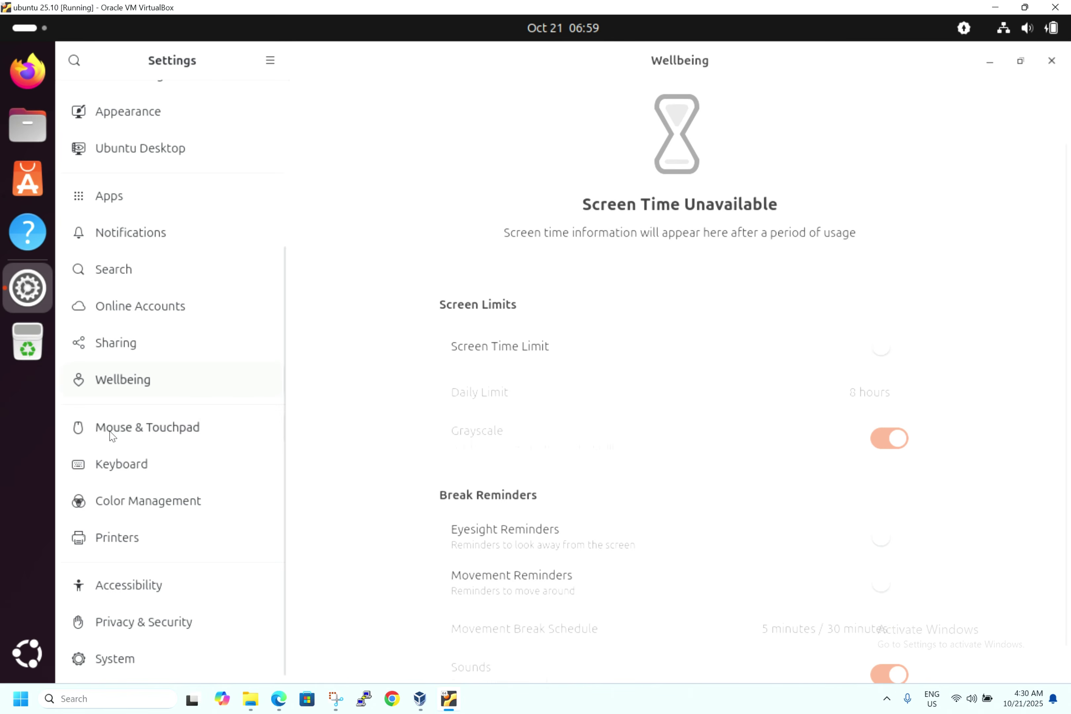
# - Check Color Management, Printers, and the Location page under Privacy & Security
pyautogui.click(163, 515)
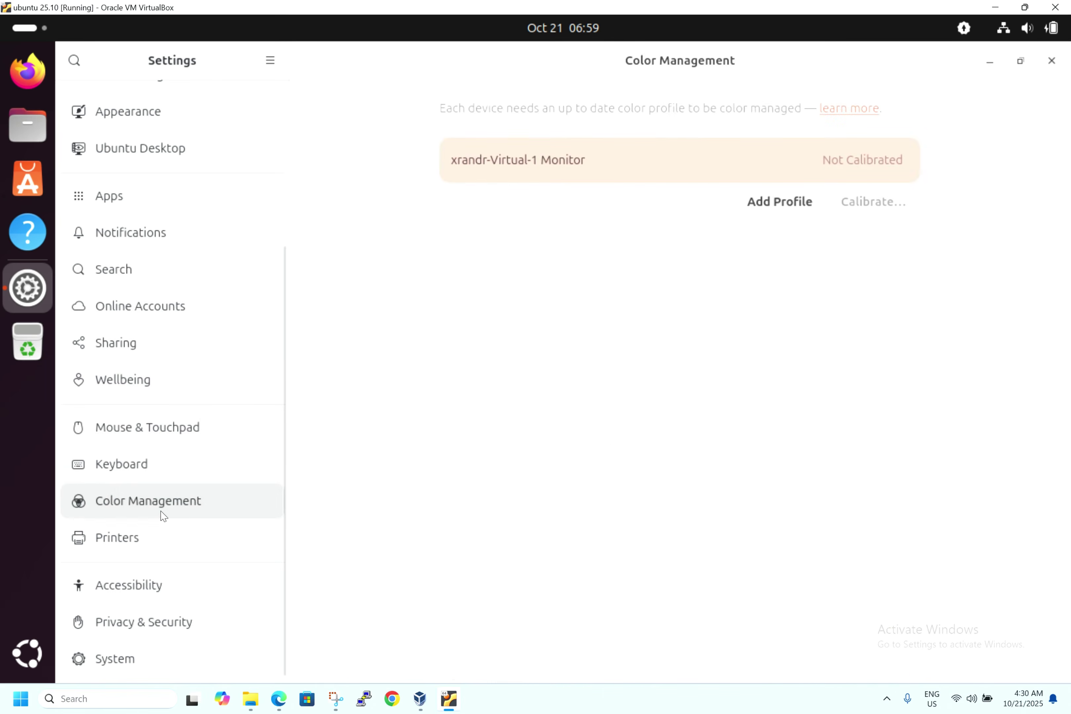
pyautogui.click(129, 542)
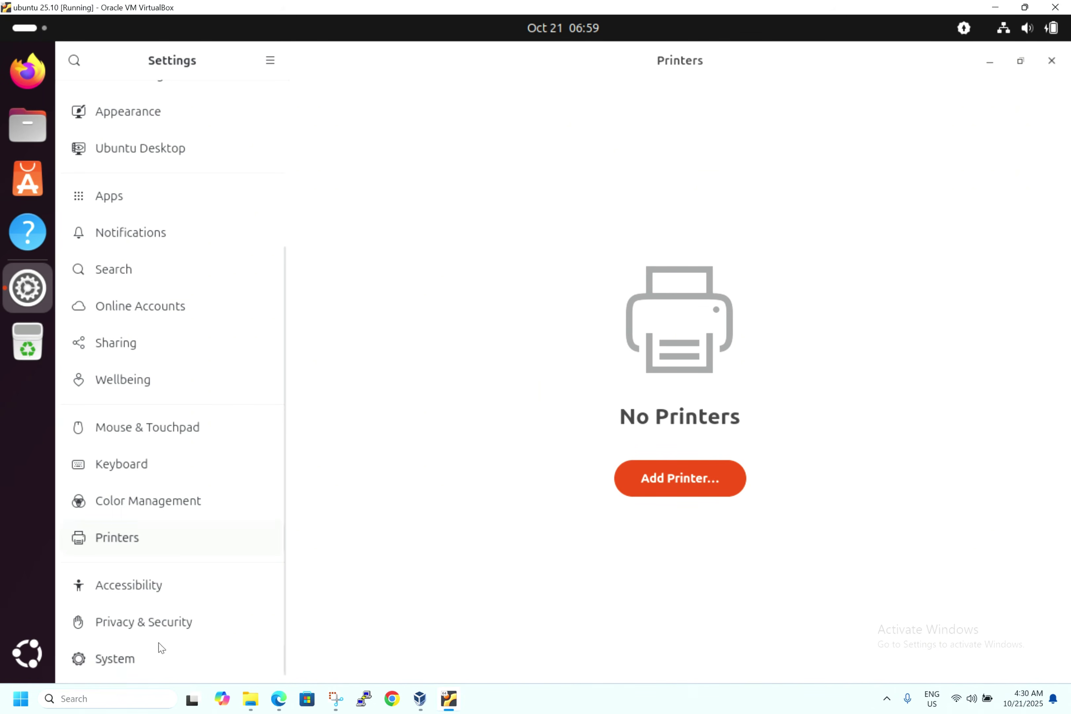
pyautogui.click(169, 621)
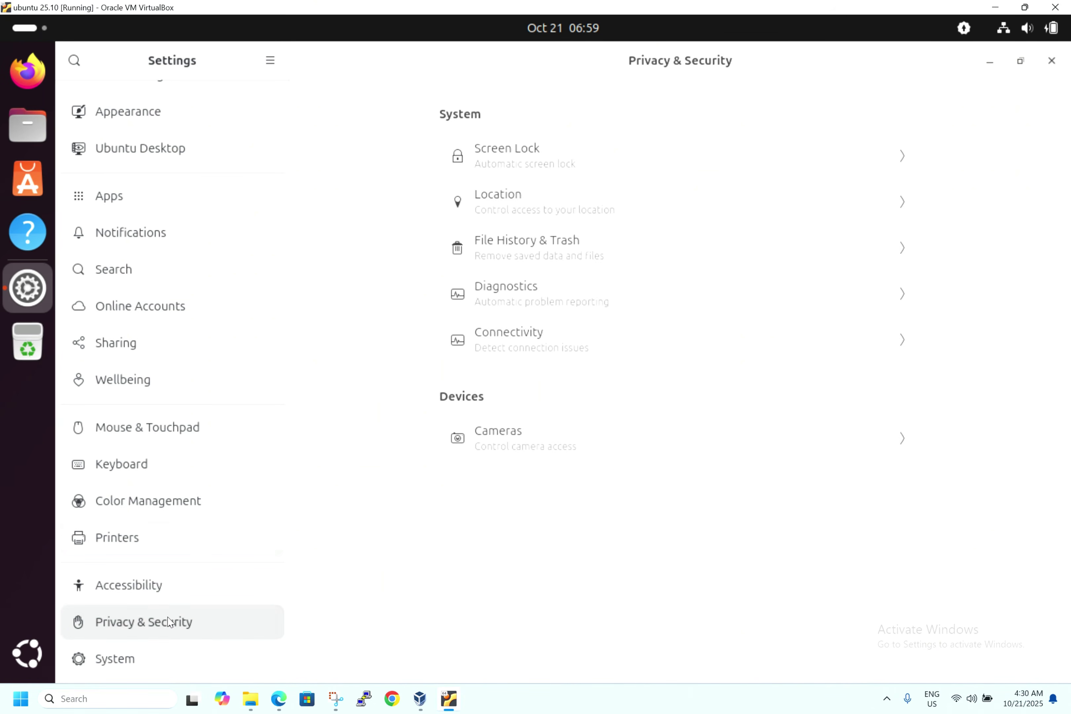
pyautogui.click(579, 215)
pyautogui.click(306, 60)
# - In the System section, look at Date & Time and the locked Users page
pyautogui.click(104, 664)
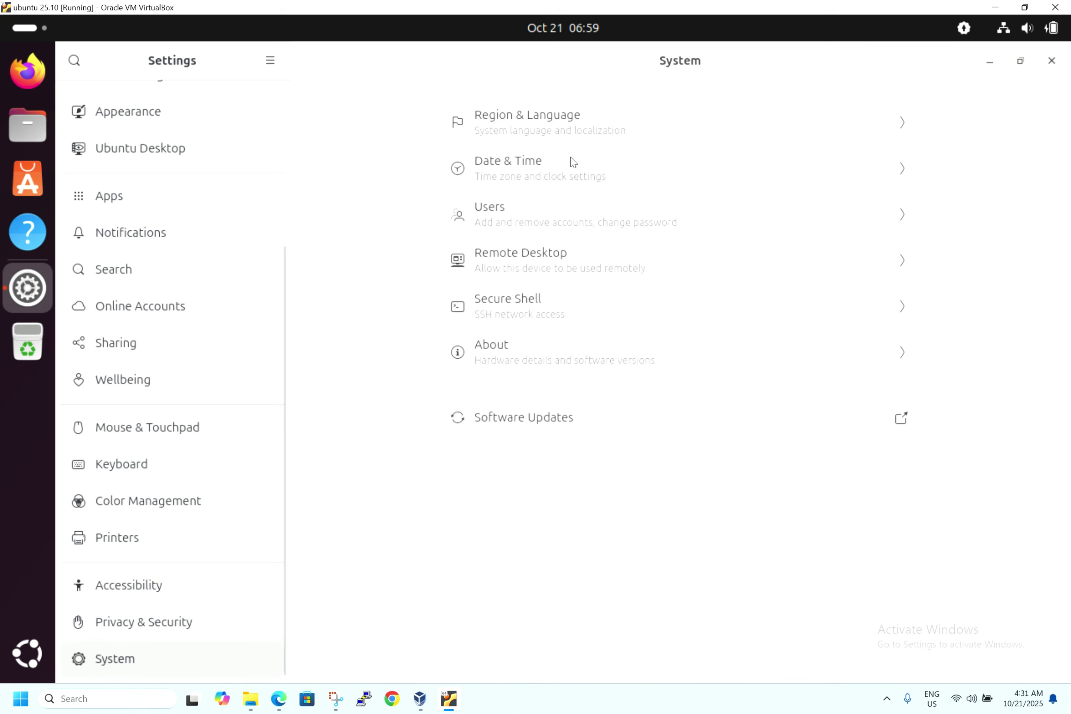
pyautogui.click(576, 166)
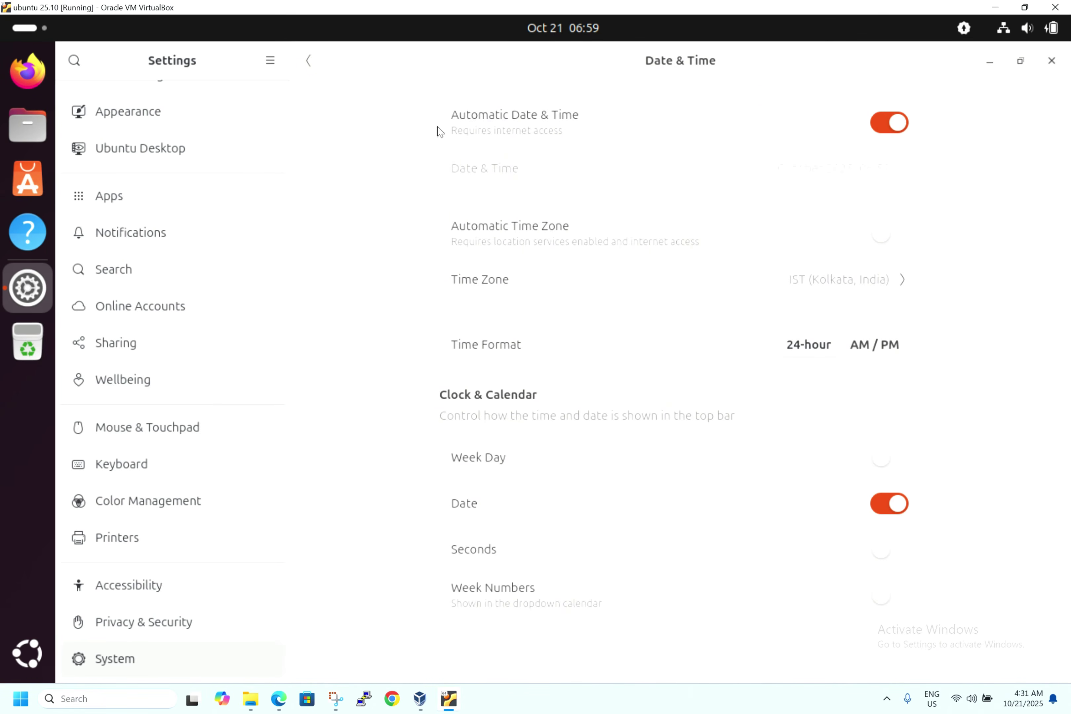
pyautogui.click(307, 63)
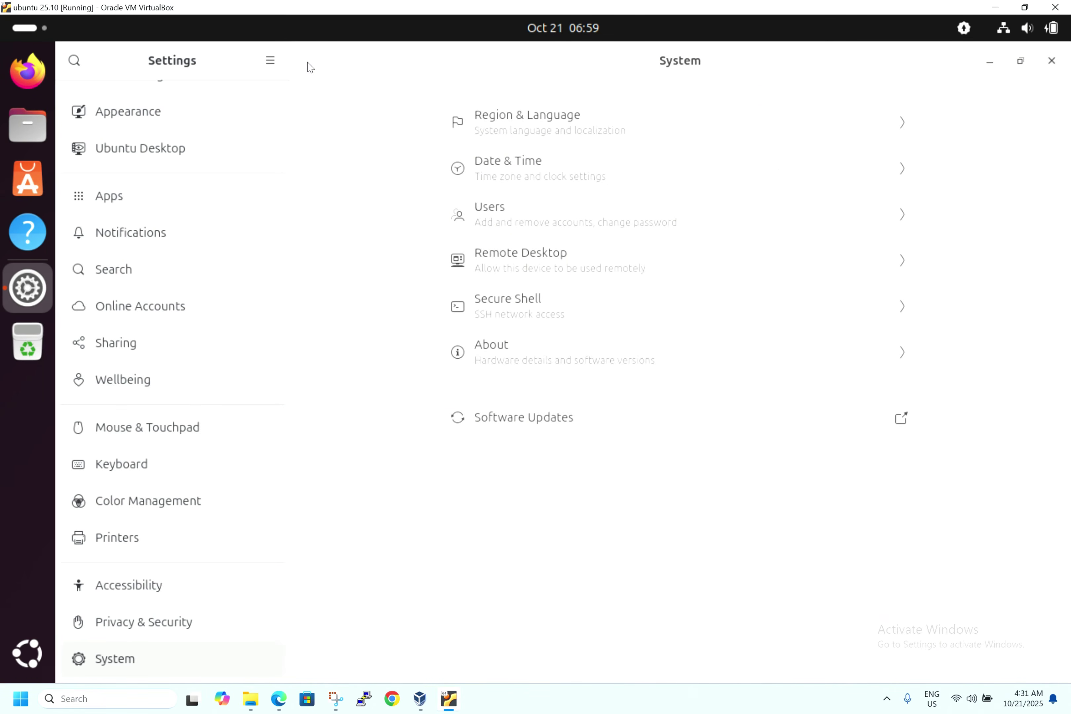
pyautogui.click(500, 228)
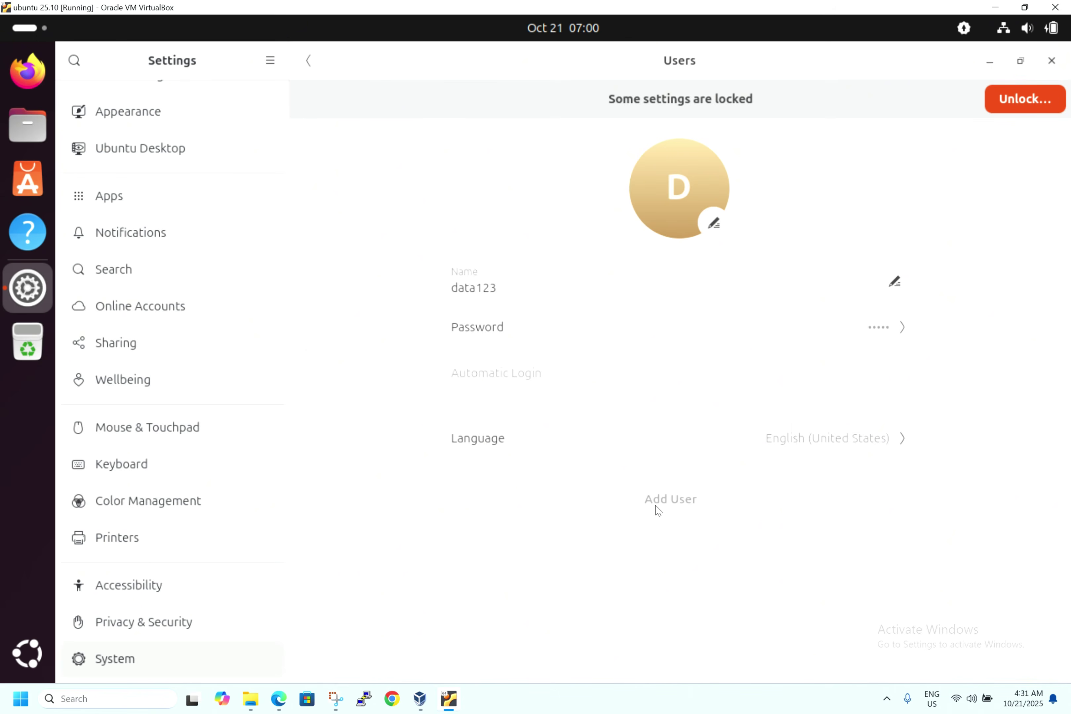
pyautogui.click(309, 65)
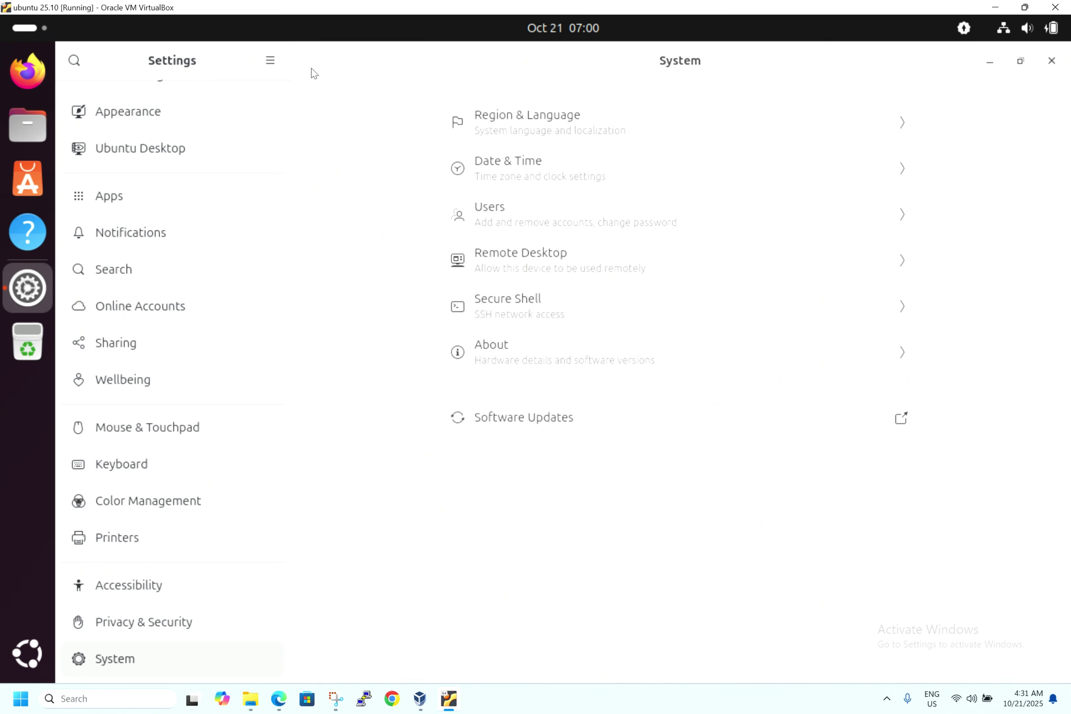
# - View About and System Details (Ubuntu 25.10, 3.3 GiB memory, 26.8 GB disk), then close Settings
pyautogui.click(525, 360)
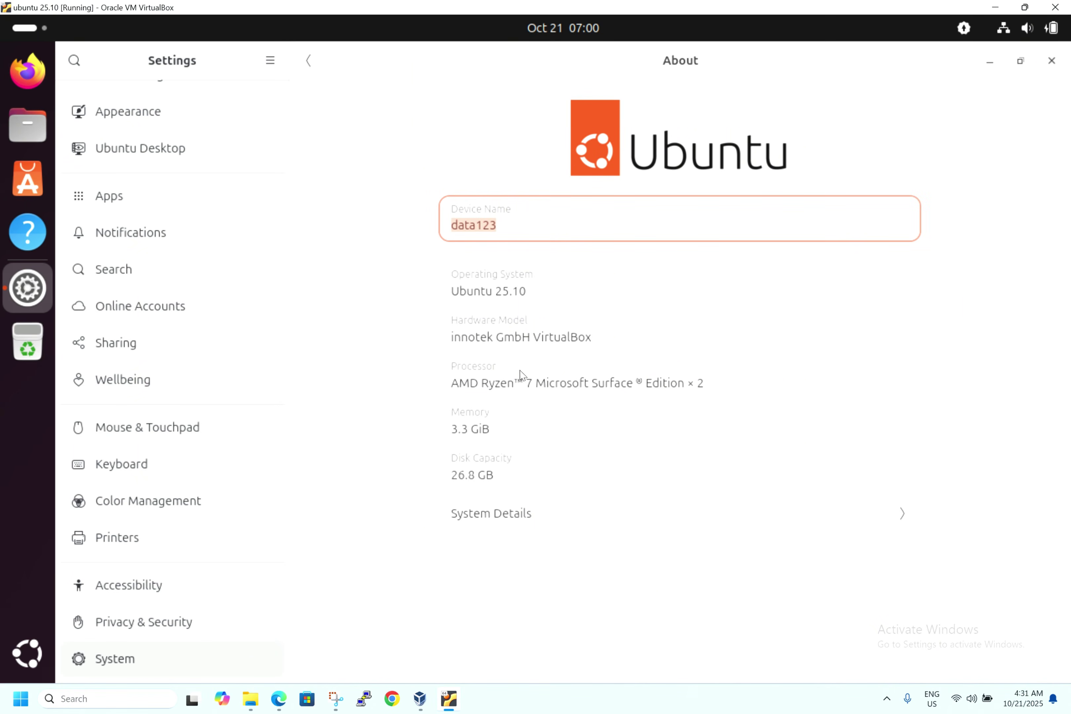
pyautogui.click(501, 534)
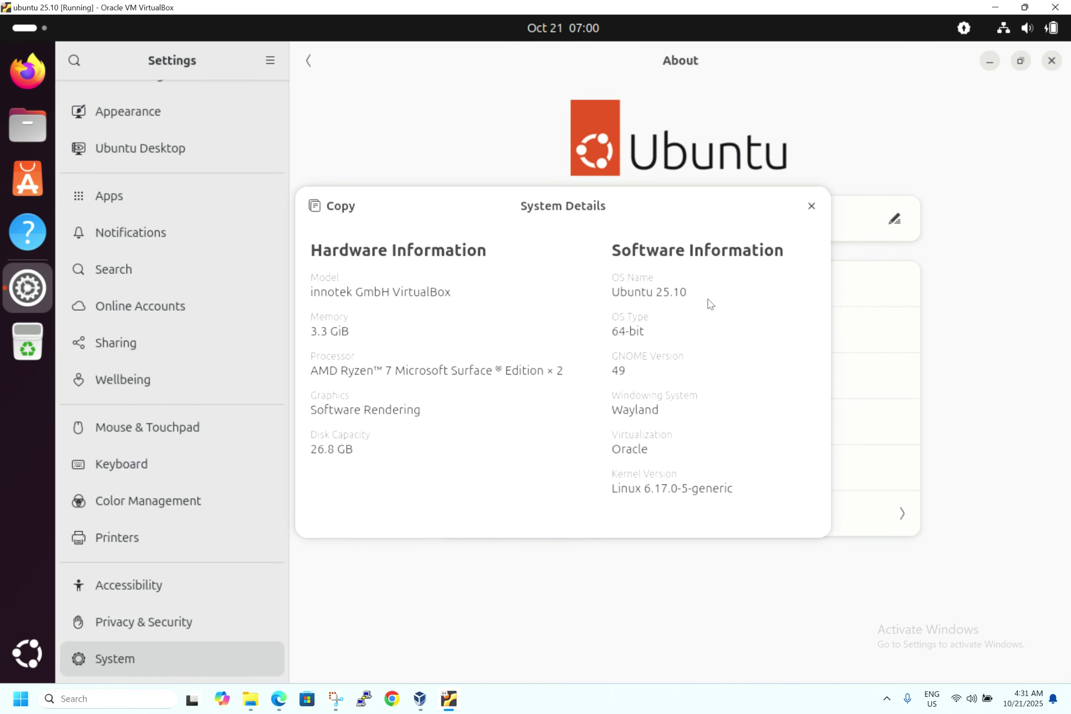
pyautogui.click(812, 205)
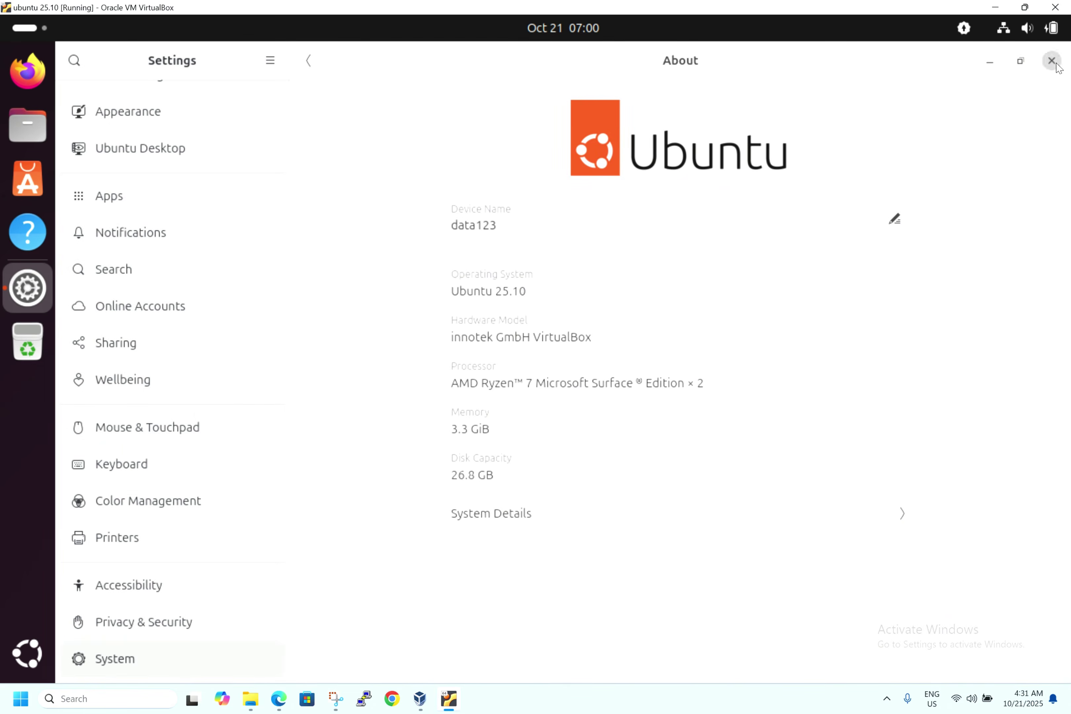
pyautogui.click(1053, 62)
# - Open a Terminal at ~/Desktop from the desktop's context menu, then launch App Center
pyautogui.rightClick(400, 240)
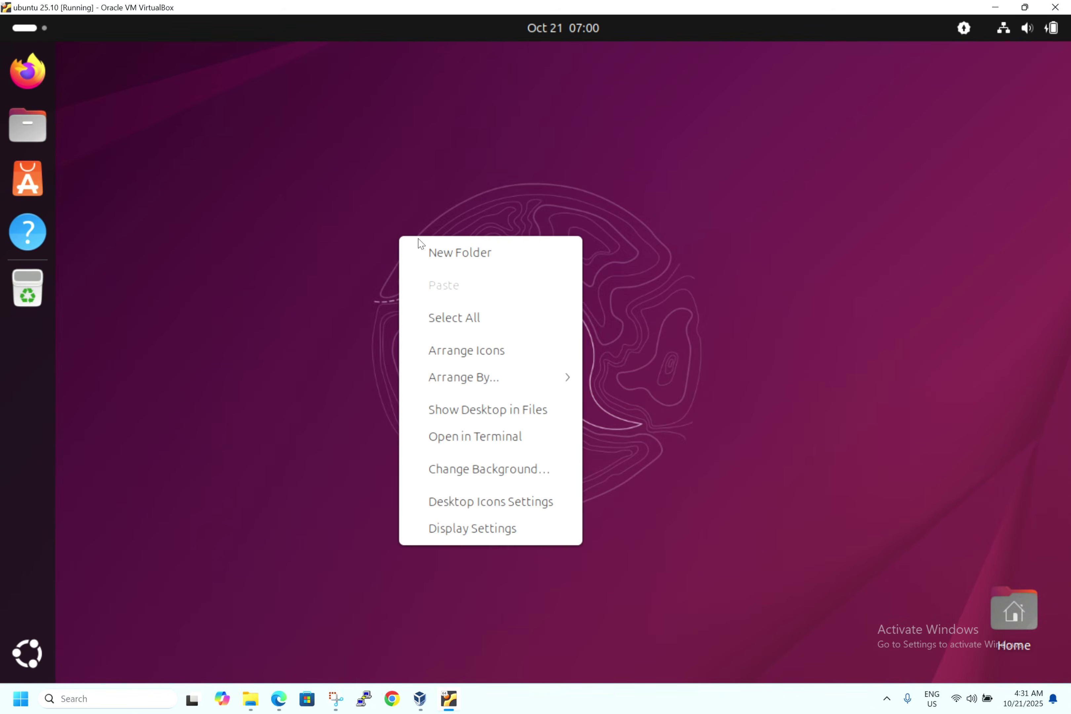
pyautogui.click(467, 445)
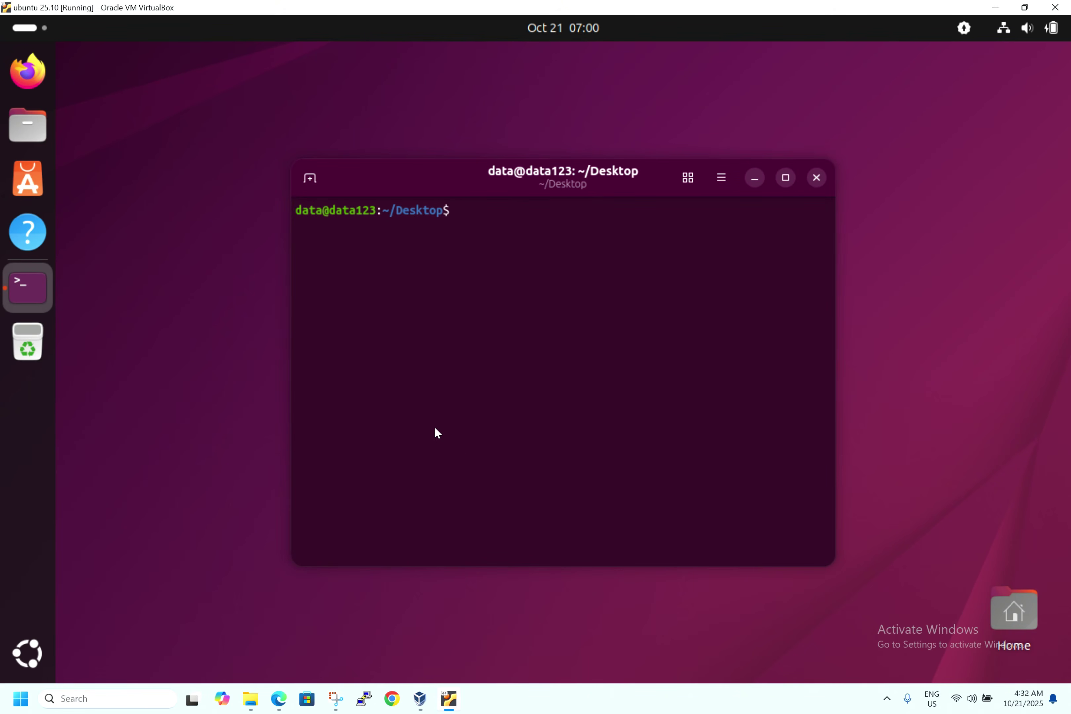
pyautogui.click(18, 186)
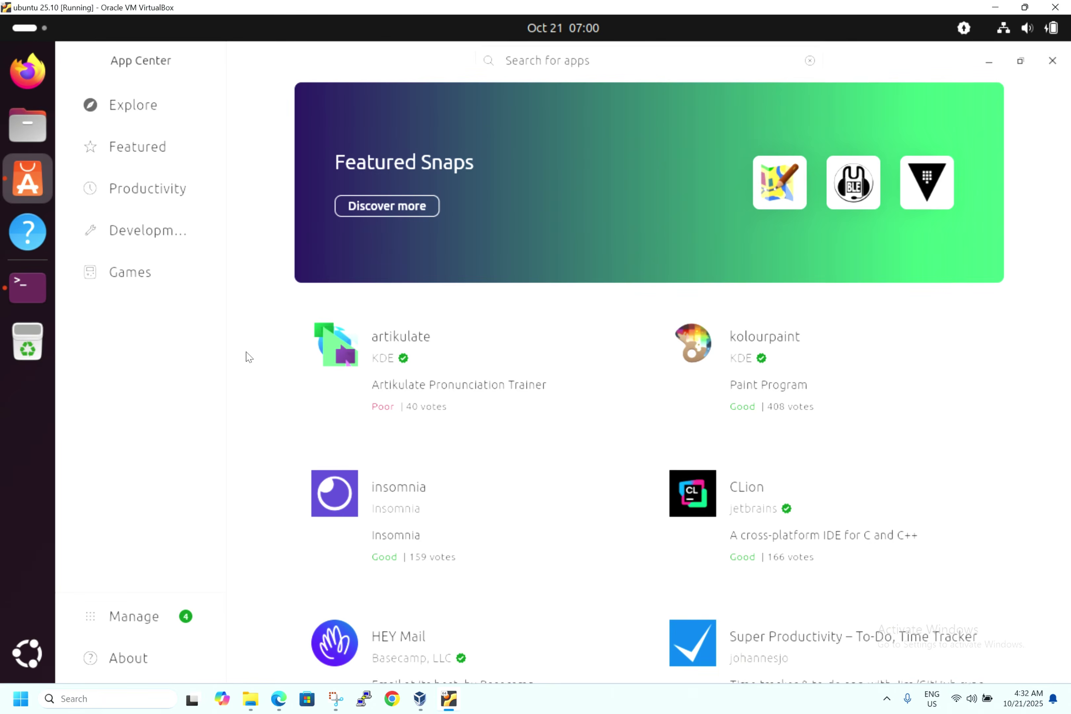
# - Search App Center for 'whatsapp', fixing the misspelling, and browse the Snap results
pyautogui.click(540, 69)
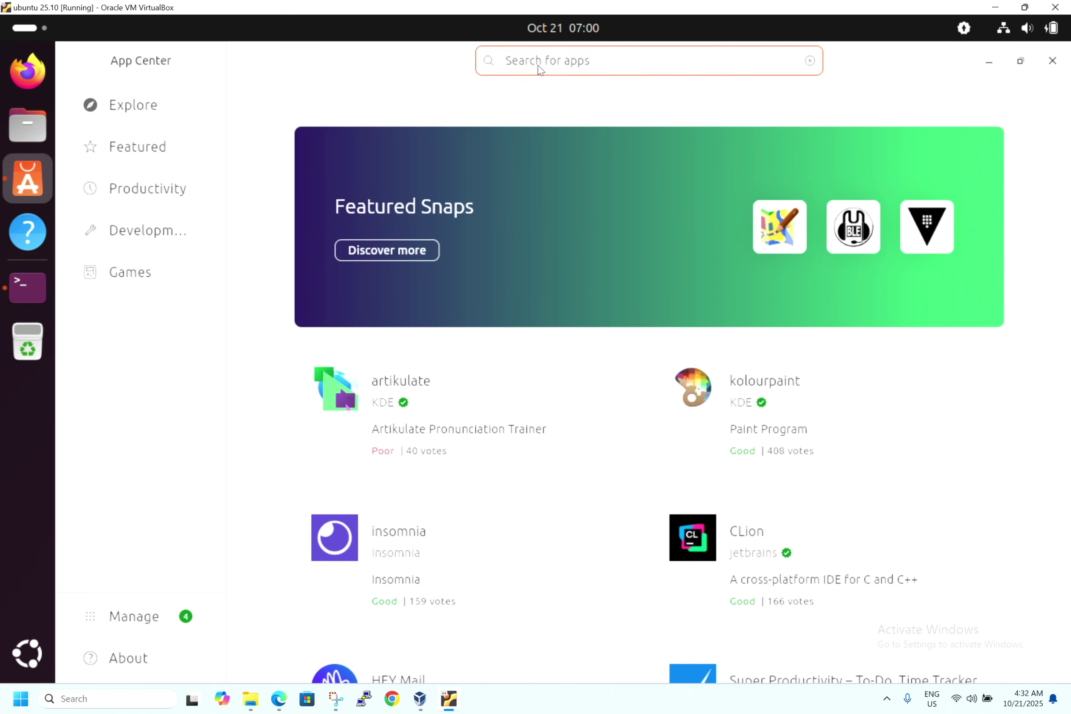
pyautogui.write('whatapp')
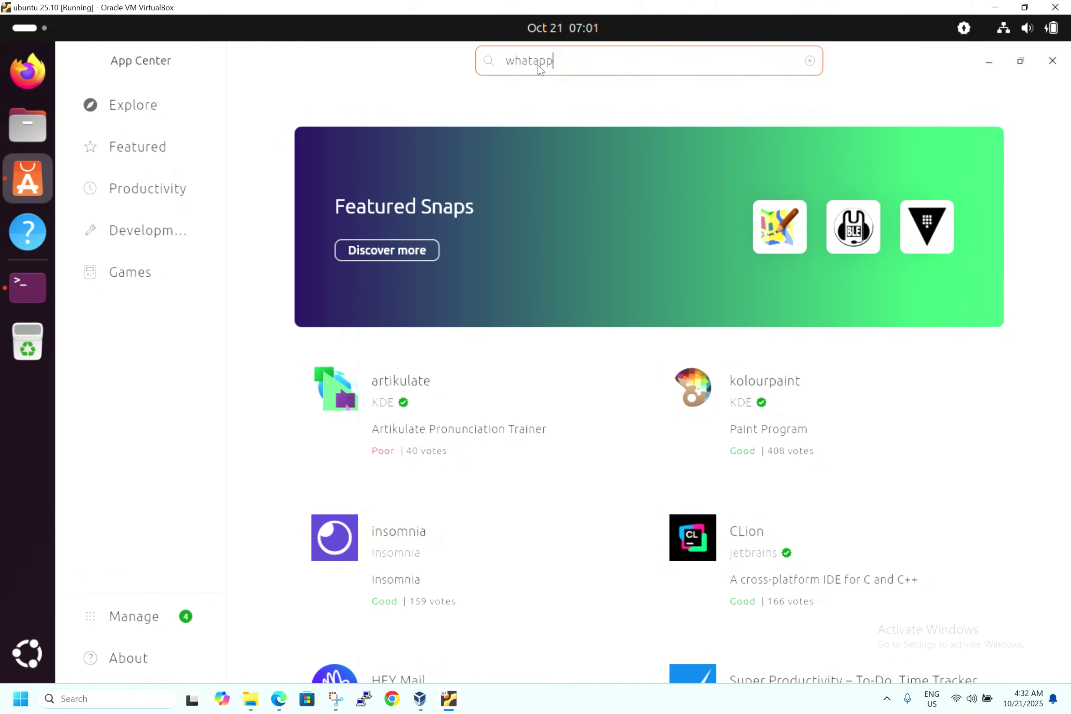
pyautogui.press('Return')
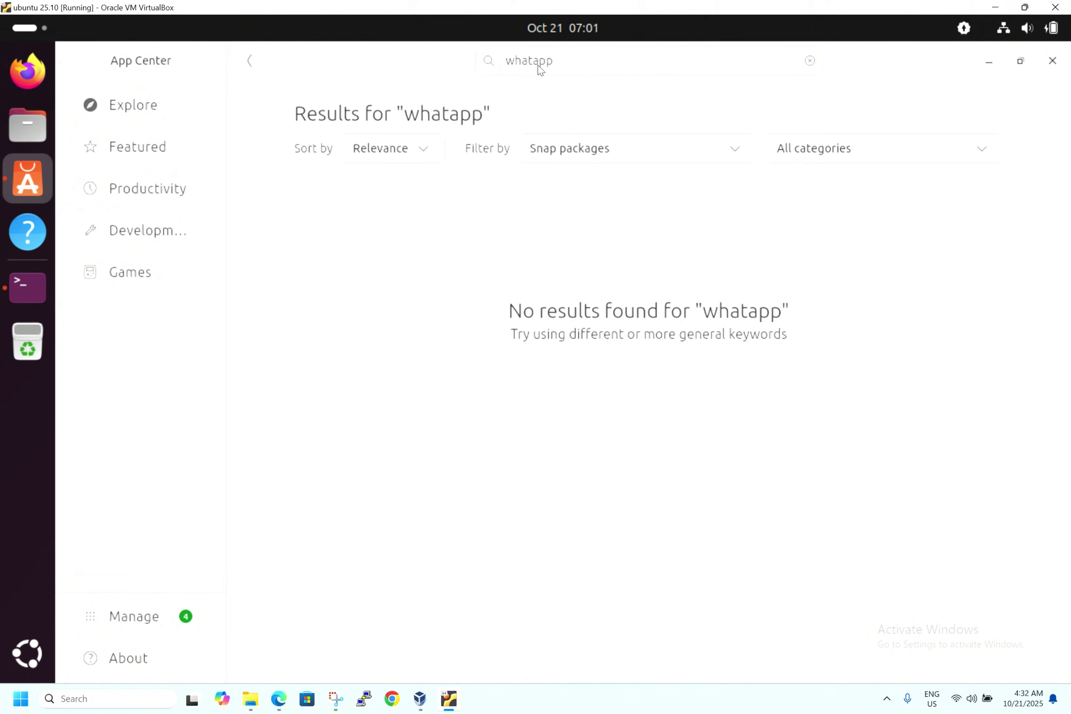
pyautogui.click(532, 63)
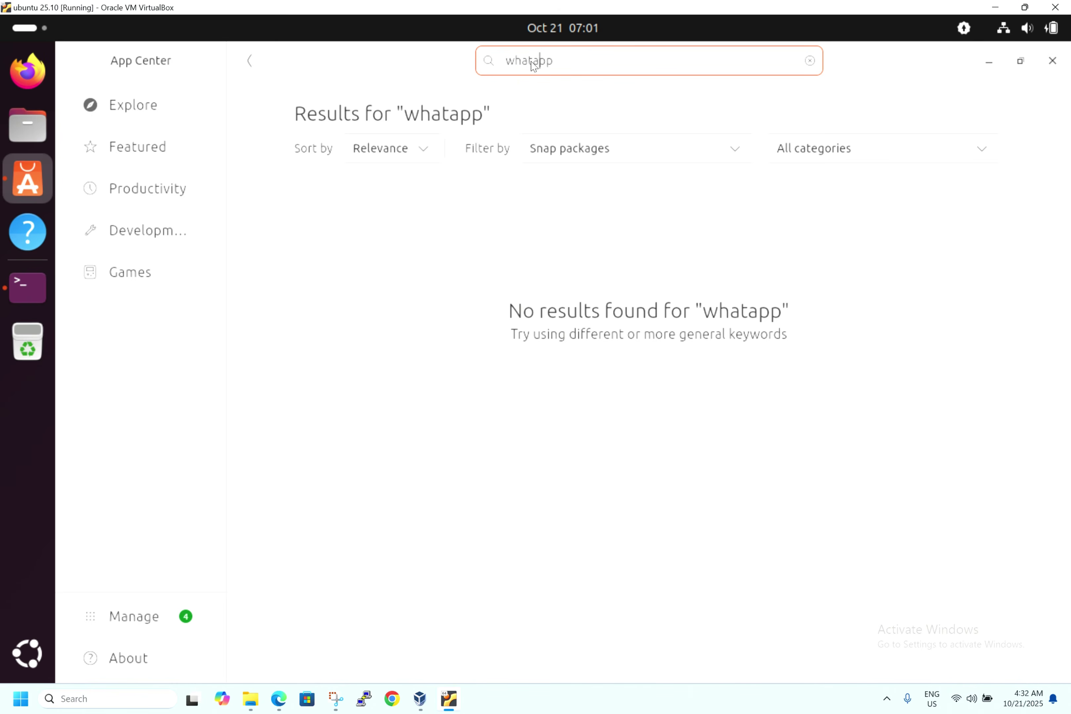
pyautogui.write('s')
pyautogui.press('Return')
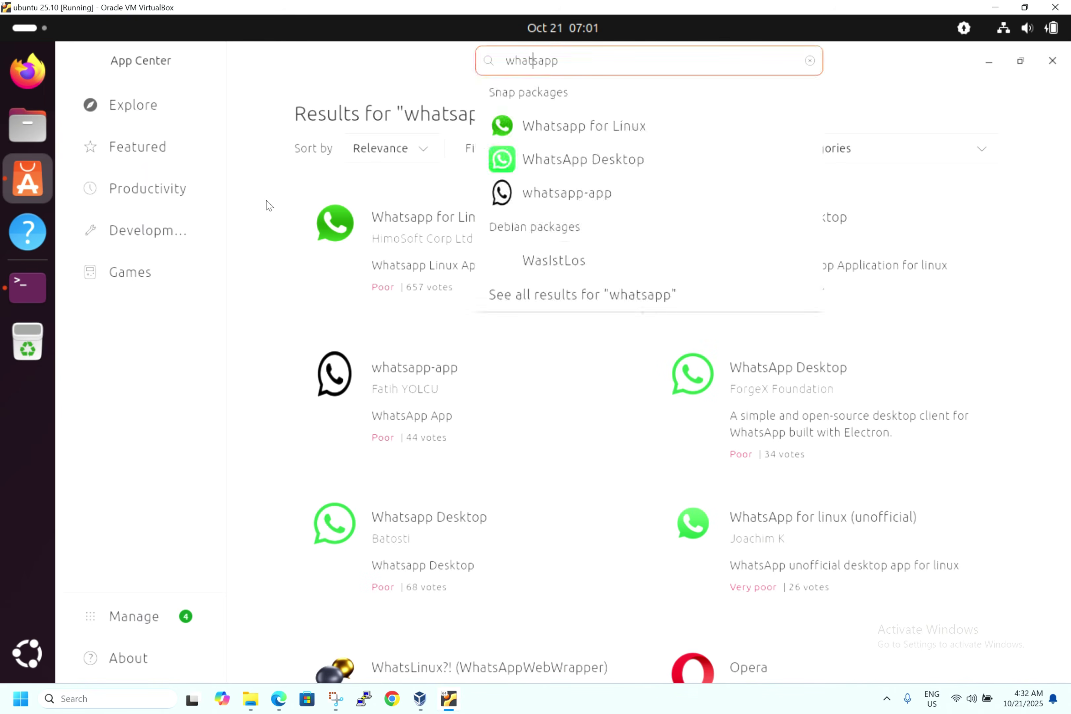
pyautogui.click(269, 205)
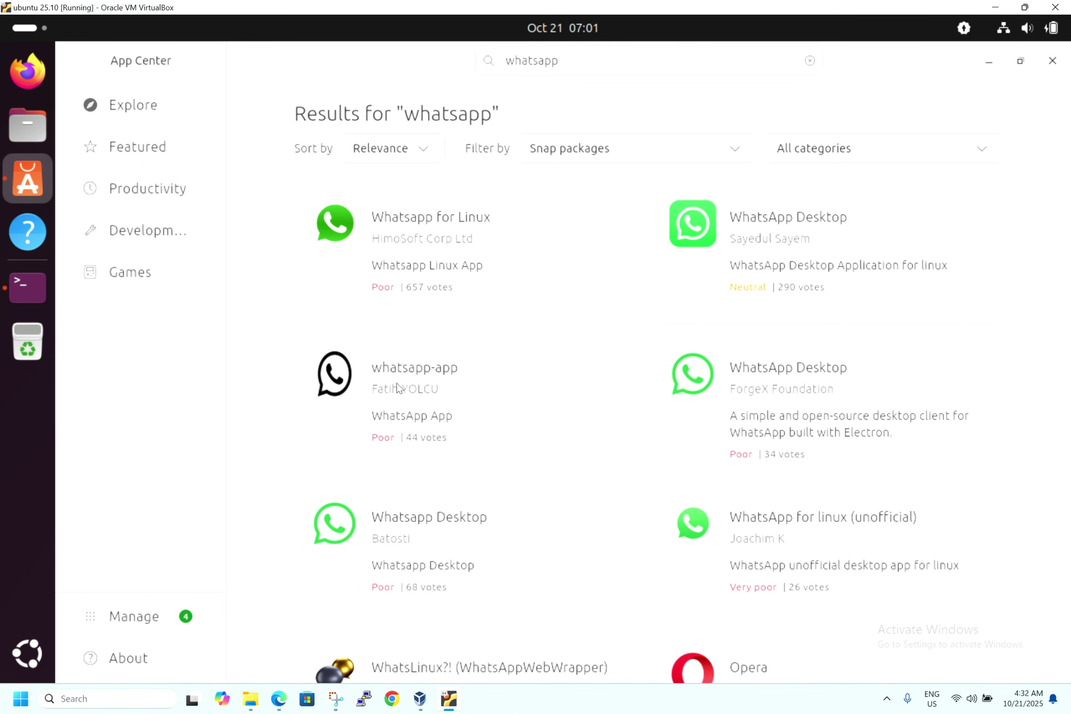
pyautogui.scroll(-3, 264, 363)
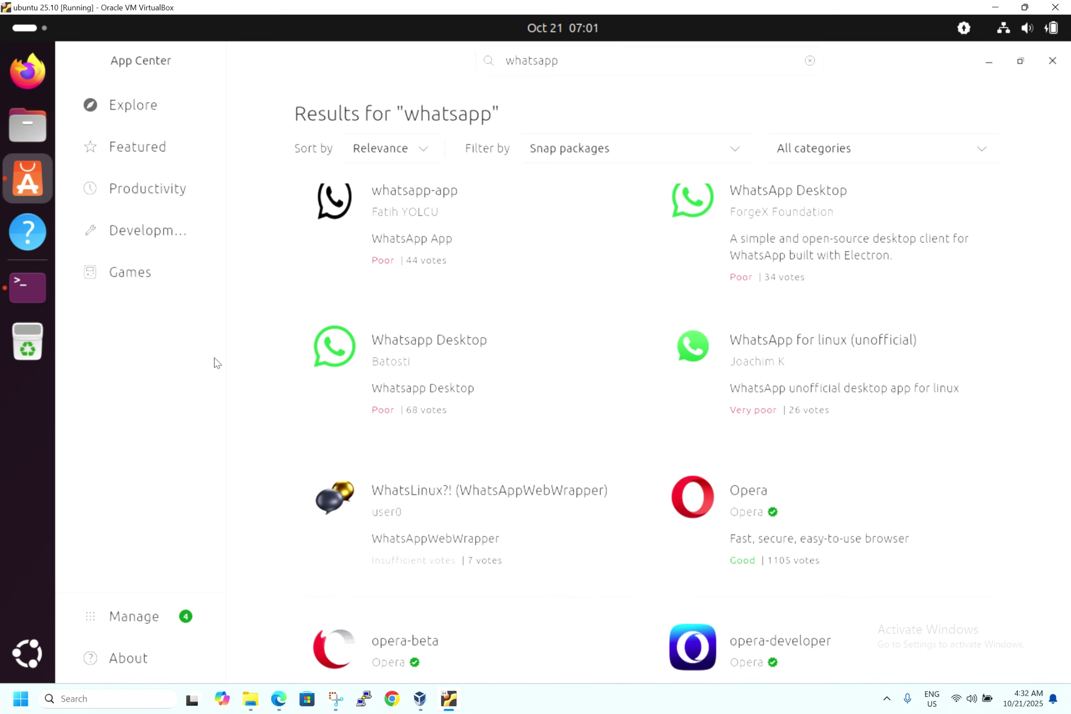
pyautogui.scroll(2, 278, 335)
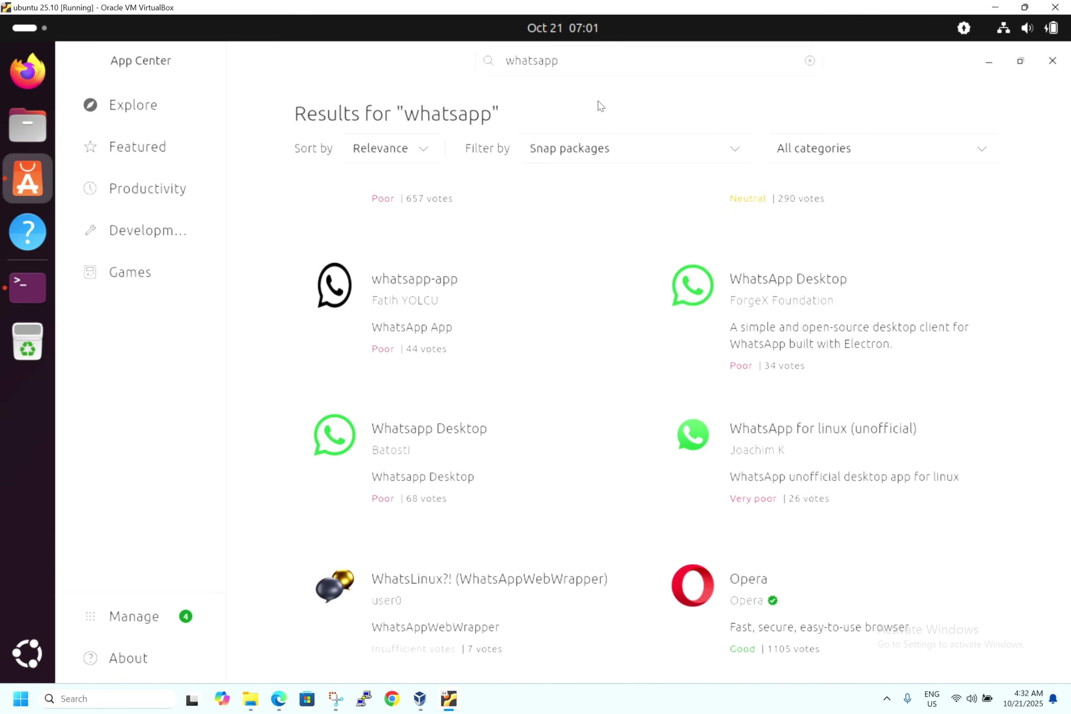
# - Replace the search query with 'brave', after briefly trying 'libra of'
pyautogui.click(679, 72)
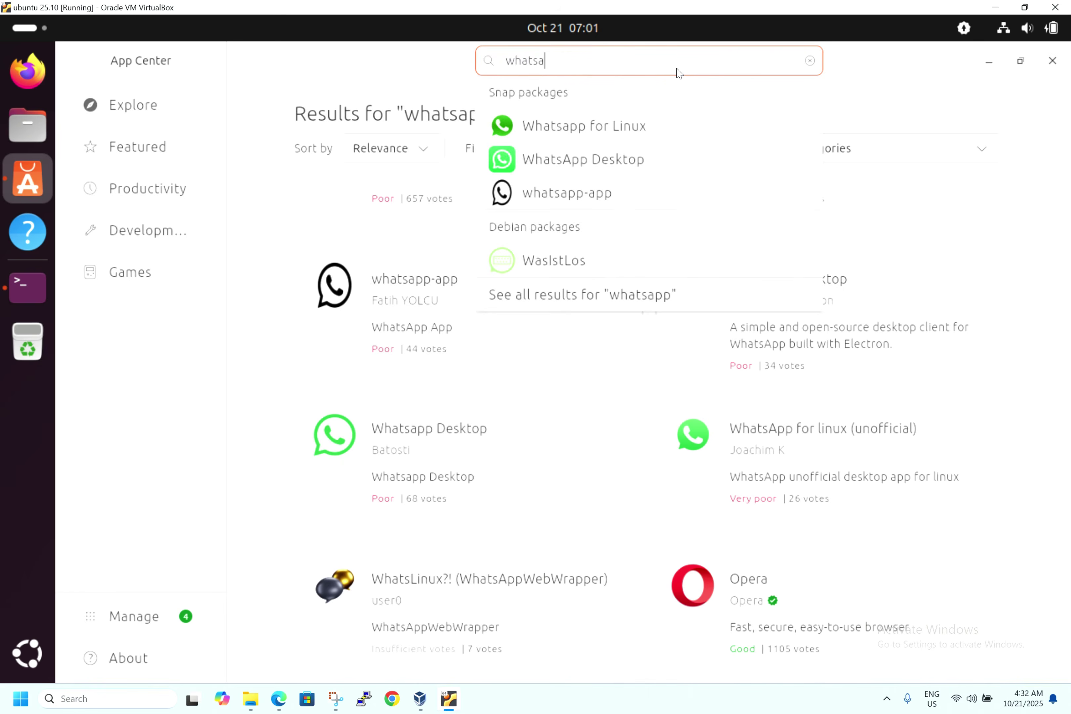
pyautogui.press('BackSpace')
pyautogui.press('BackSpace')
pyautogui.press('BackSpace')
pyautogui.press('BackSpace')
pyautogui.press('BackSpace')
pyautogui.press('BackSpace')
pyautogui.write('libra')
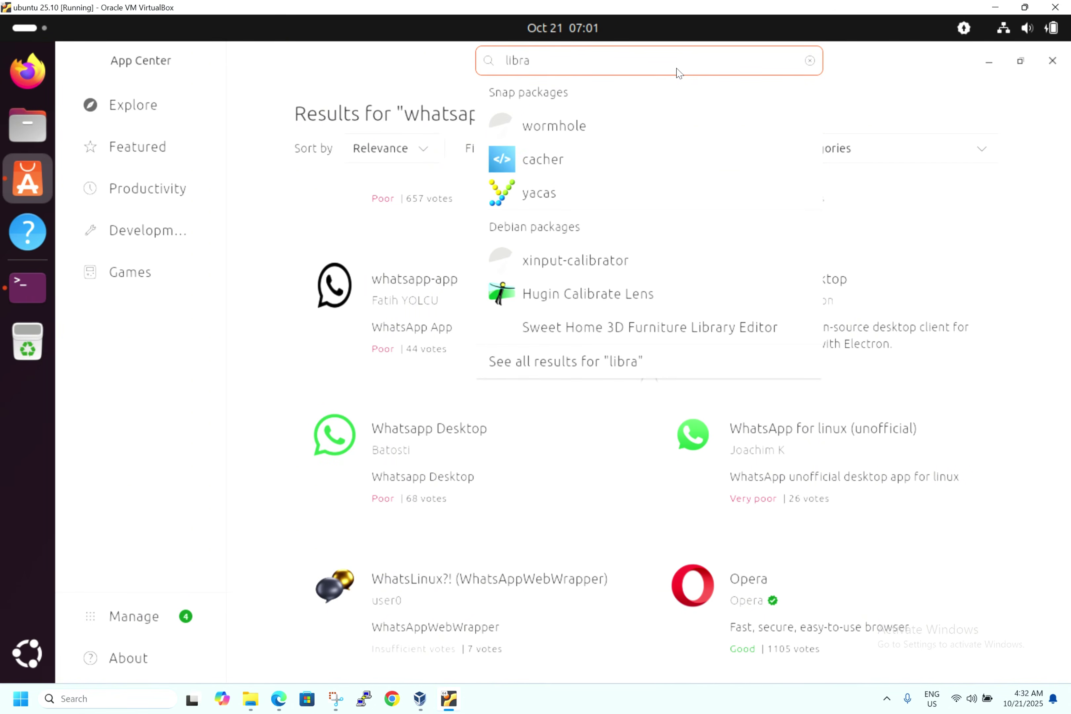
pyautogui.write(' of')
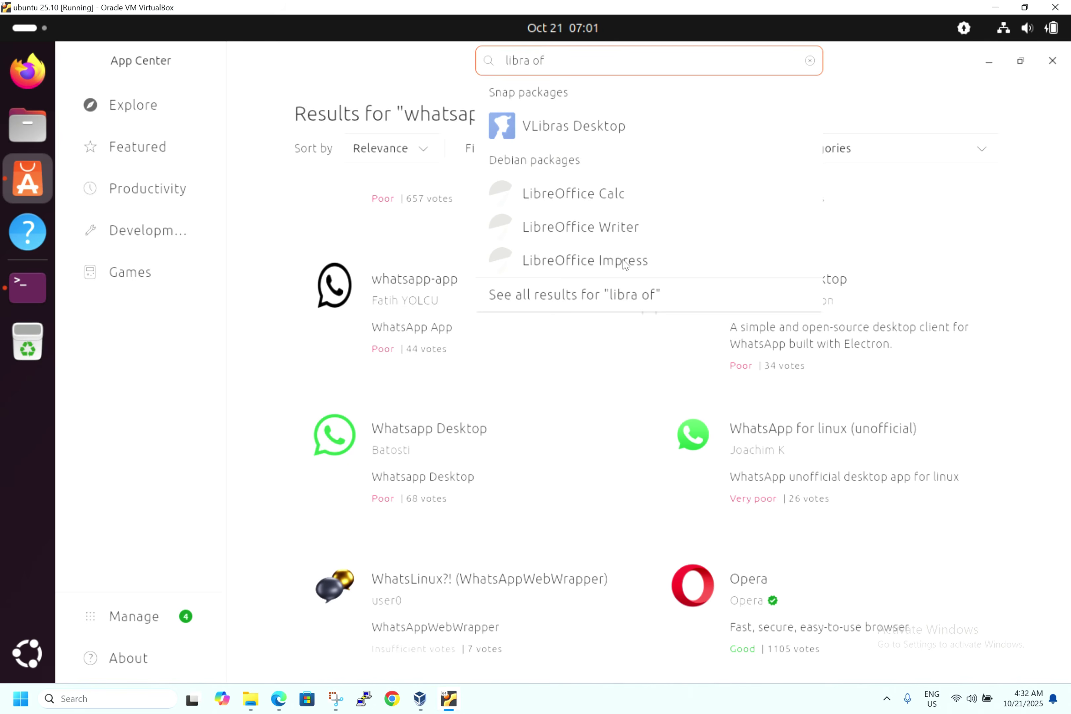
pyautogui.press('BackSpace')
pyautogui.press('BackSpace')
pyautogui.press('BackSpace')
pyautogui.press('BackSpace')
pyautogui.press('BackSpace')
pyautogui.press('BackSpace')
pyautogui.press('BackSpace')
pyautogui.press('BackSpace')
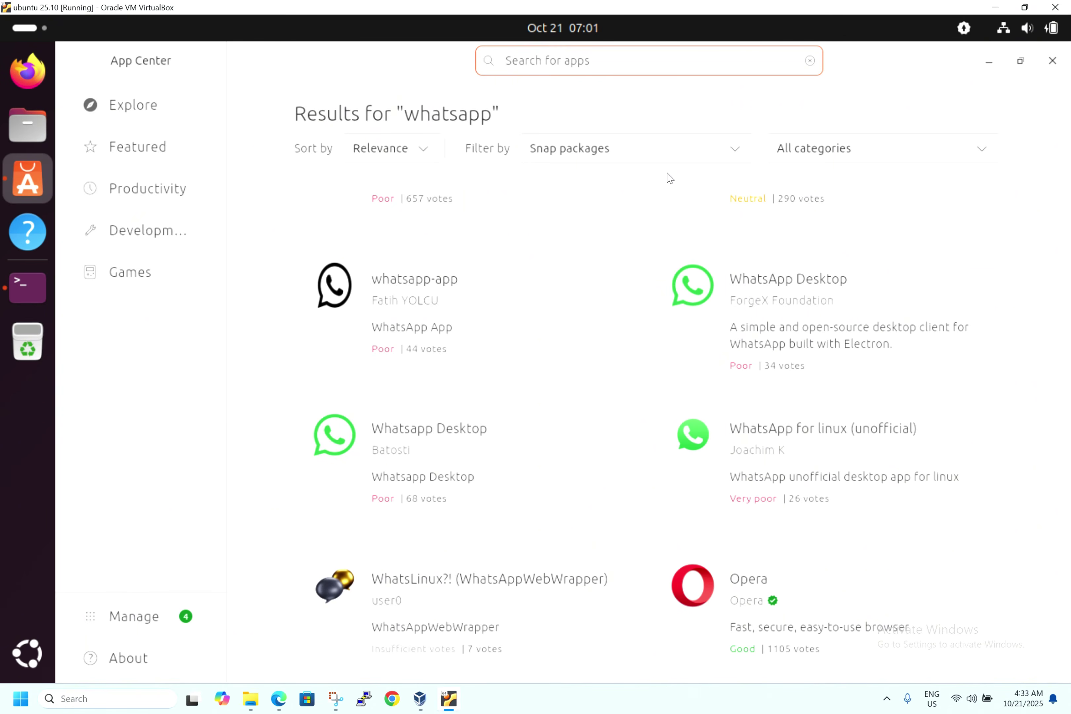
pyautogui.write('brave')
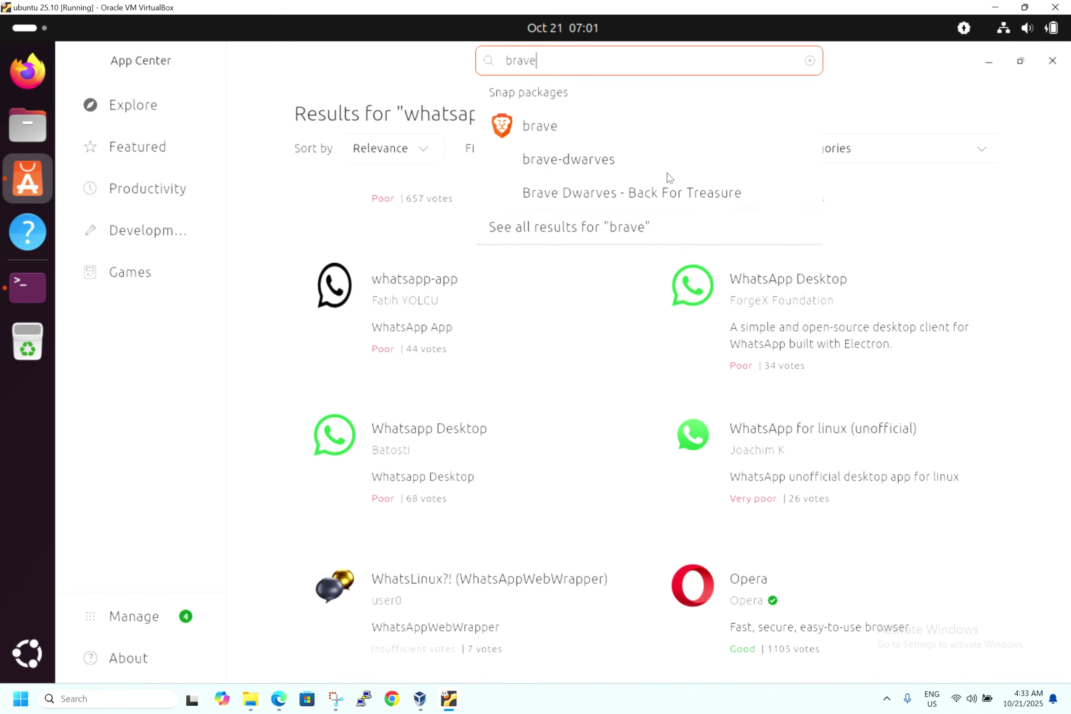
# - Open the brave app's details page and scroll through it
pyautogui.click(644, 127)
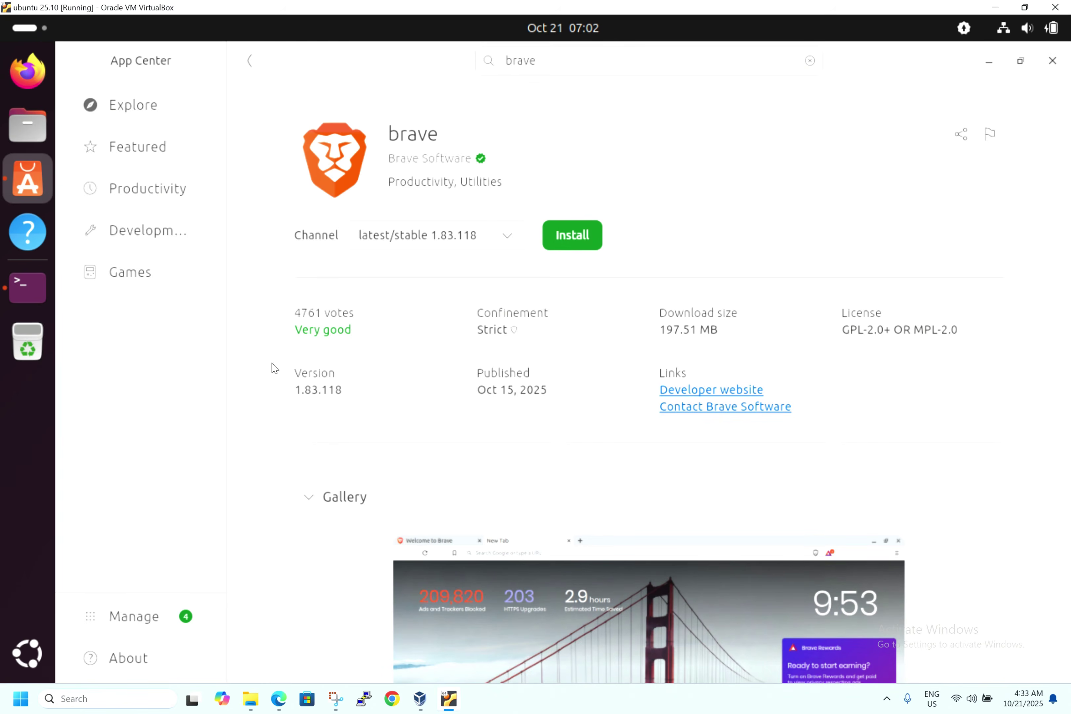
pyautogui.scroll(-5, 247, 383)
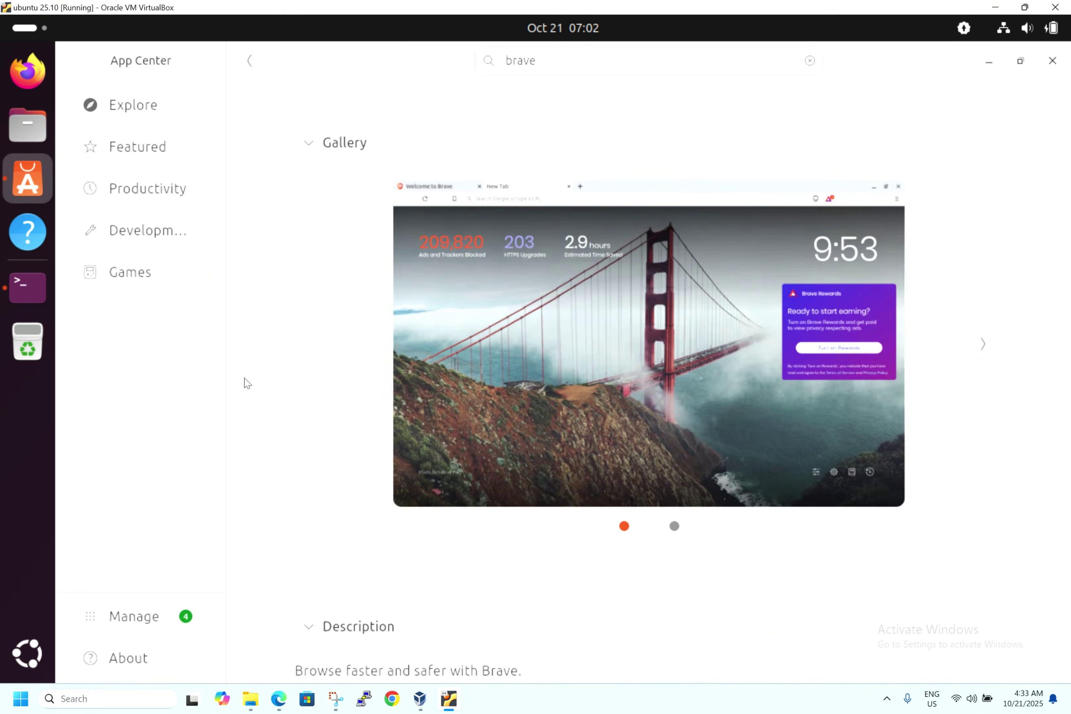
pyautogui.scroll(-1, 248, 383)
pyautogui.scroll(6, 247, 383)
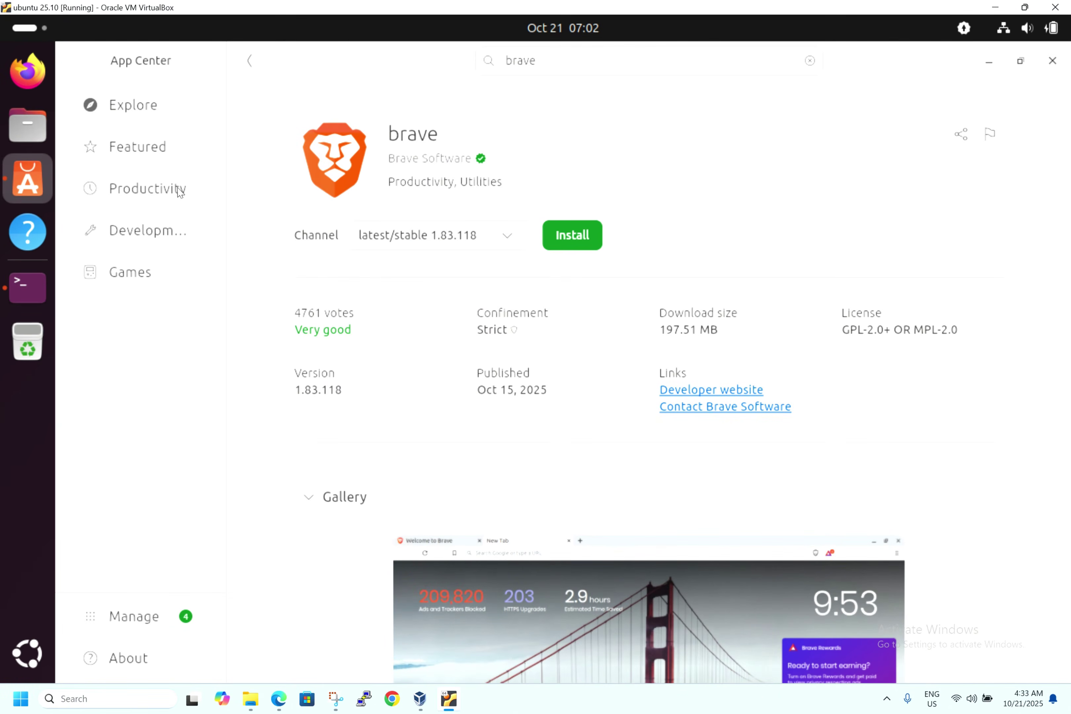
# - Browse Featured, then the Productivity category with apps like libreoffice and ONLYOFFICE
pyautogui.click(142, 149)
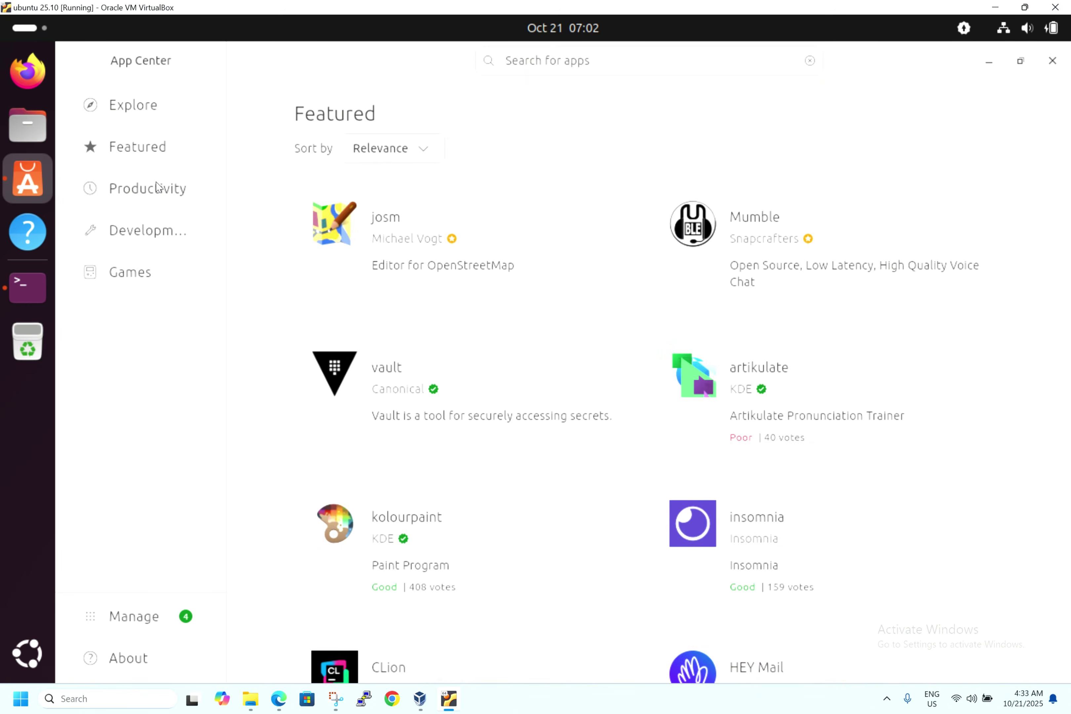
pyautogui.click(157, 186)
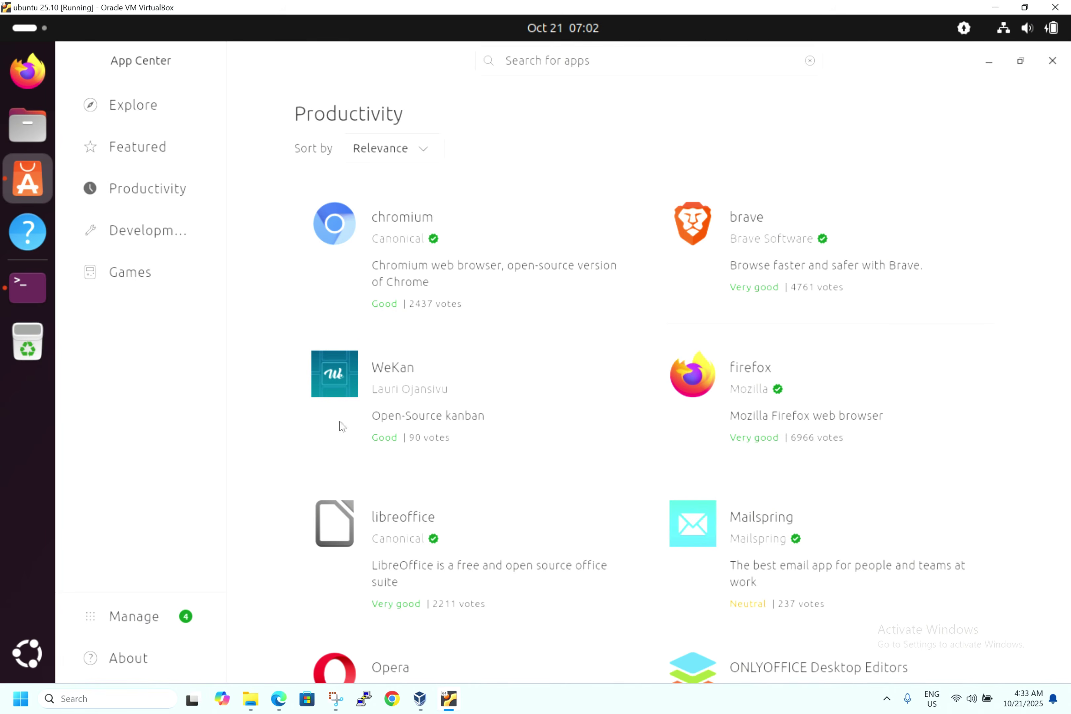
pyautogui.scroll(-3, 237, 418)
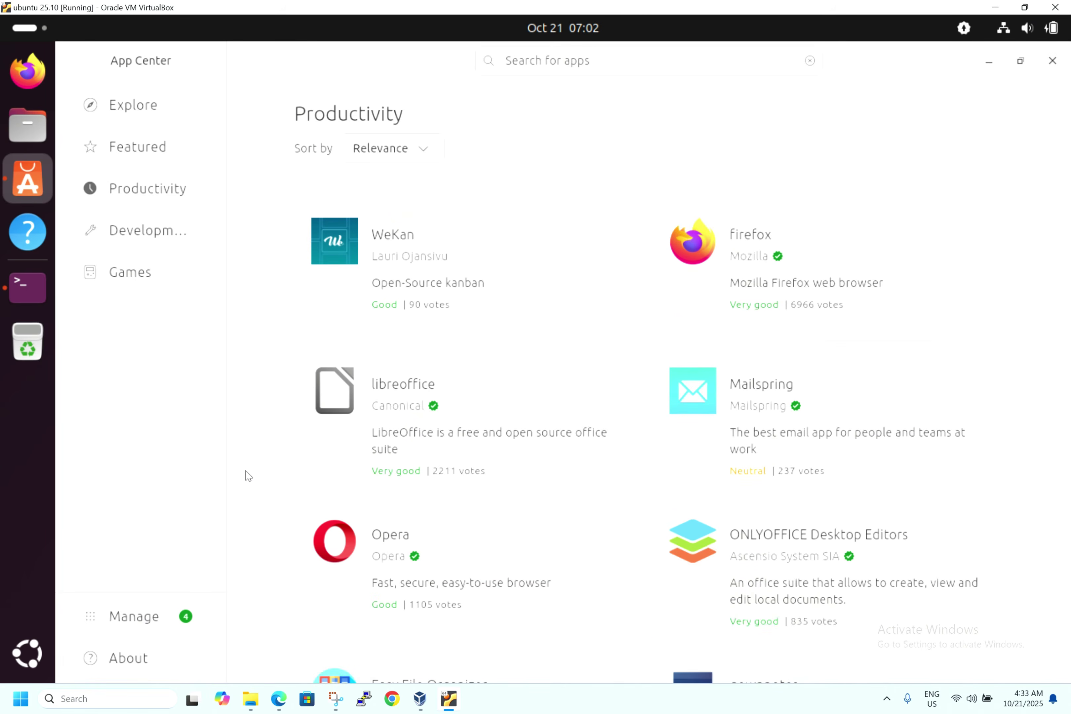
pyautogui.scroll(-2, 249, 476)
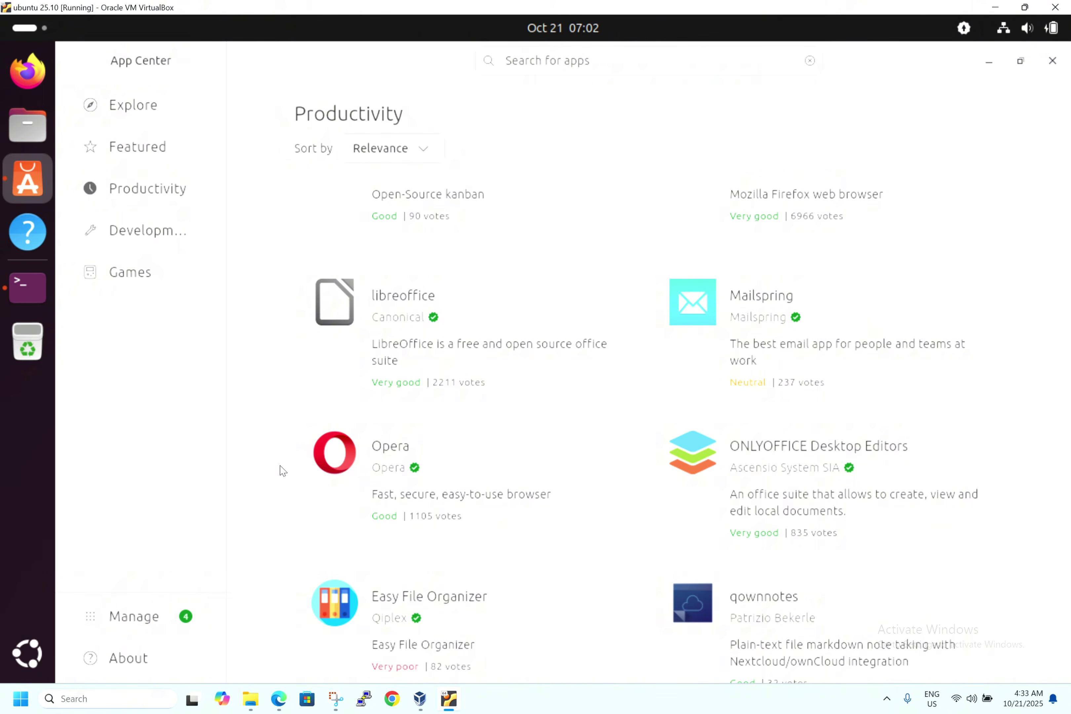
pyautogui.scroll(5, 283, 470)
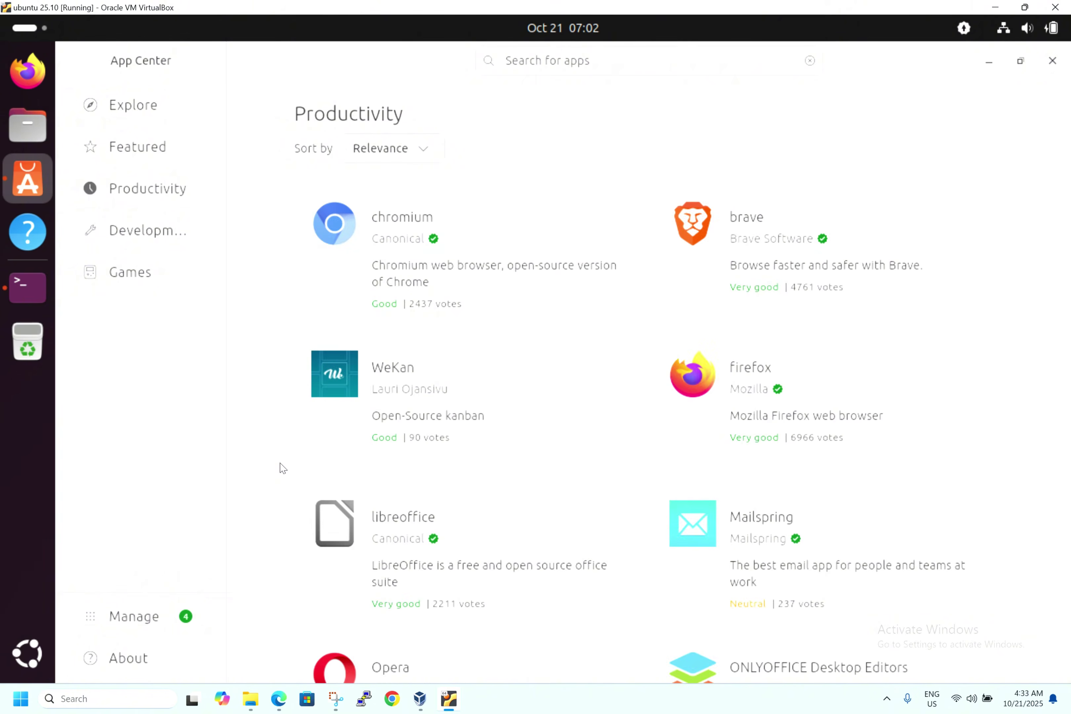
# - View App Center's About page (version 1.0.0), then close App Center and the Terminal
pyautogui.click(136, 659)
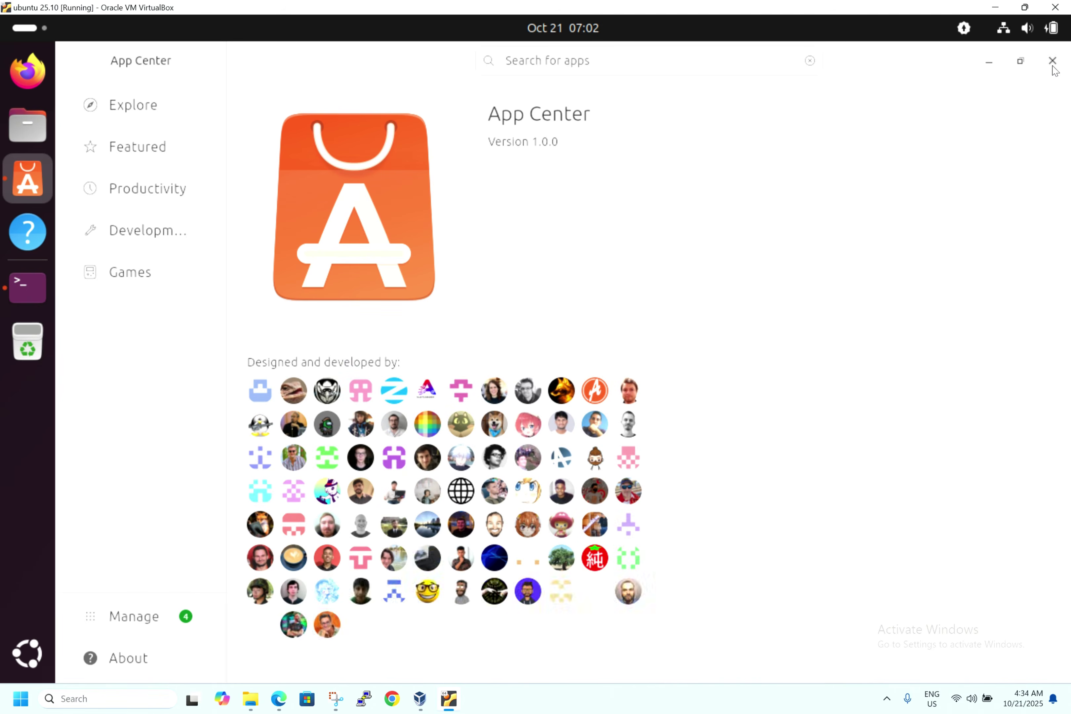
pyautogui.click(1052, 62)
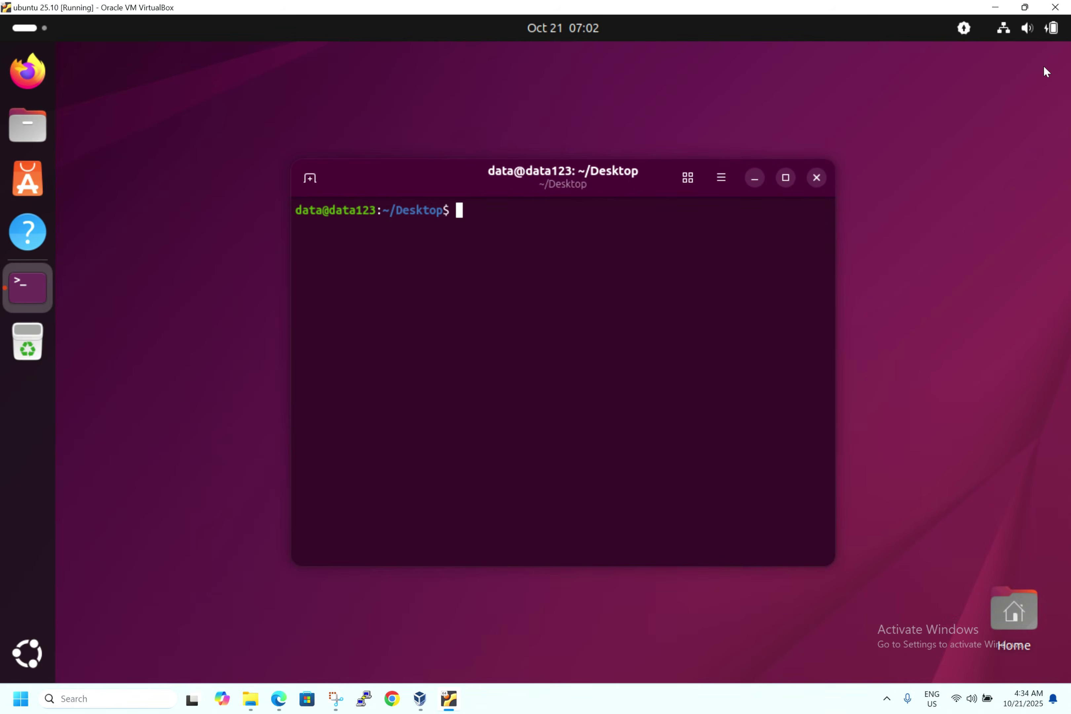
pyautogui.click(817, 178)
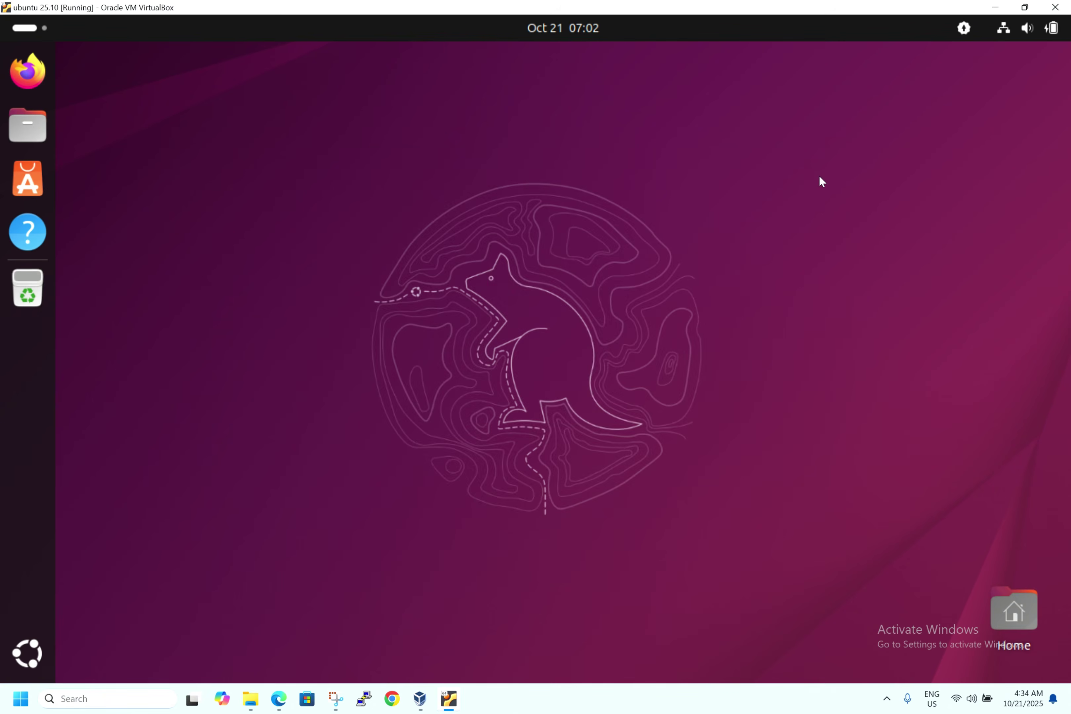